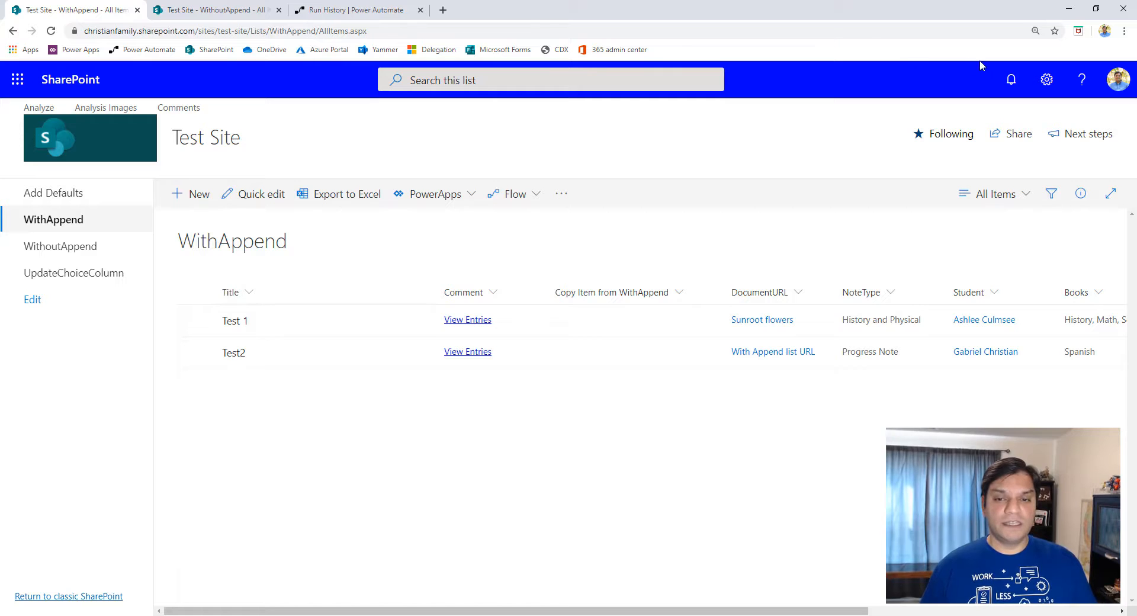
Open the settings of the WithAppend list and examine its columns and their types.
{"action": "left_click", "coordinate": [1054, 83]}
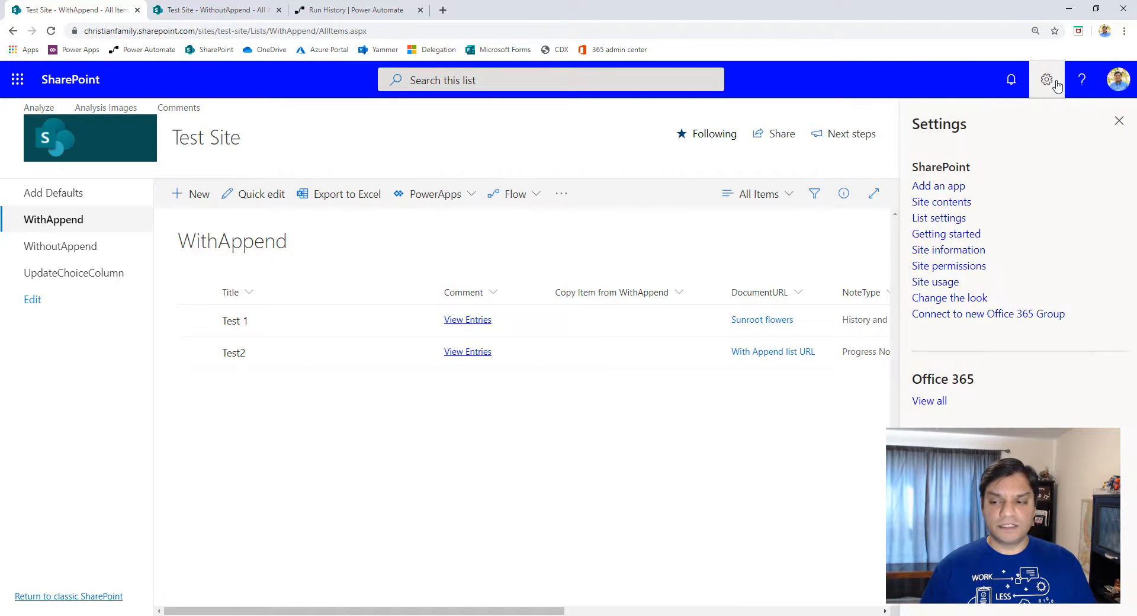
{"action": "left_click", "coordinate": [954, 224]}
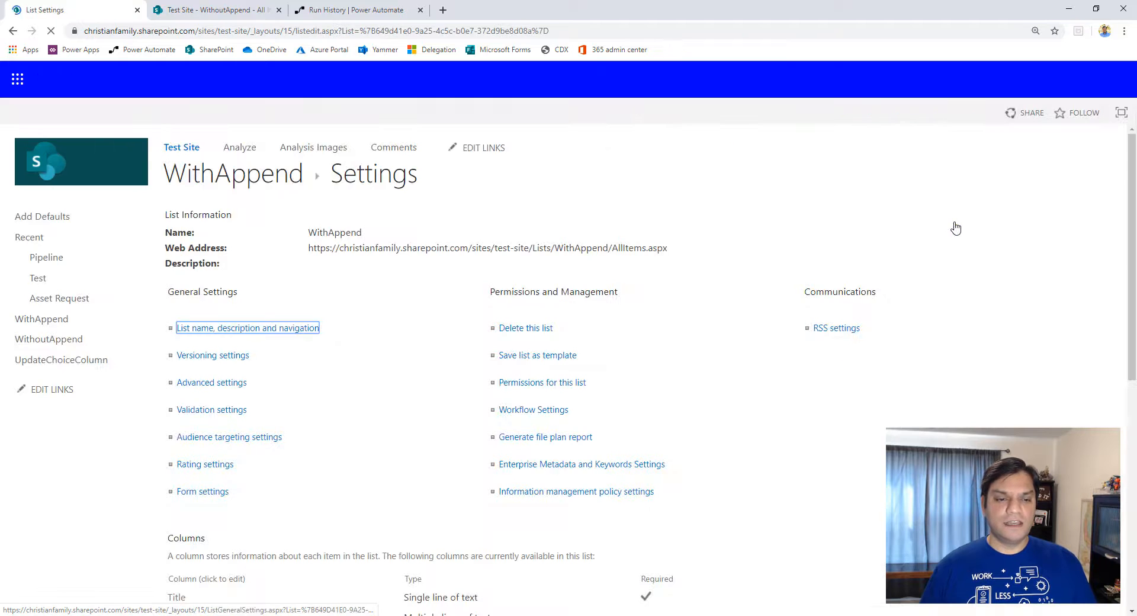
{"action": "scroll", "coordinate": [770, 472], "scroll_direction": "down", "scroll_amount": 6}
{"action": "scroll", "coordinate": [770, 472], "scroll_direction": "down", "scroll_amount": 1}
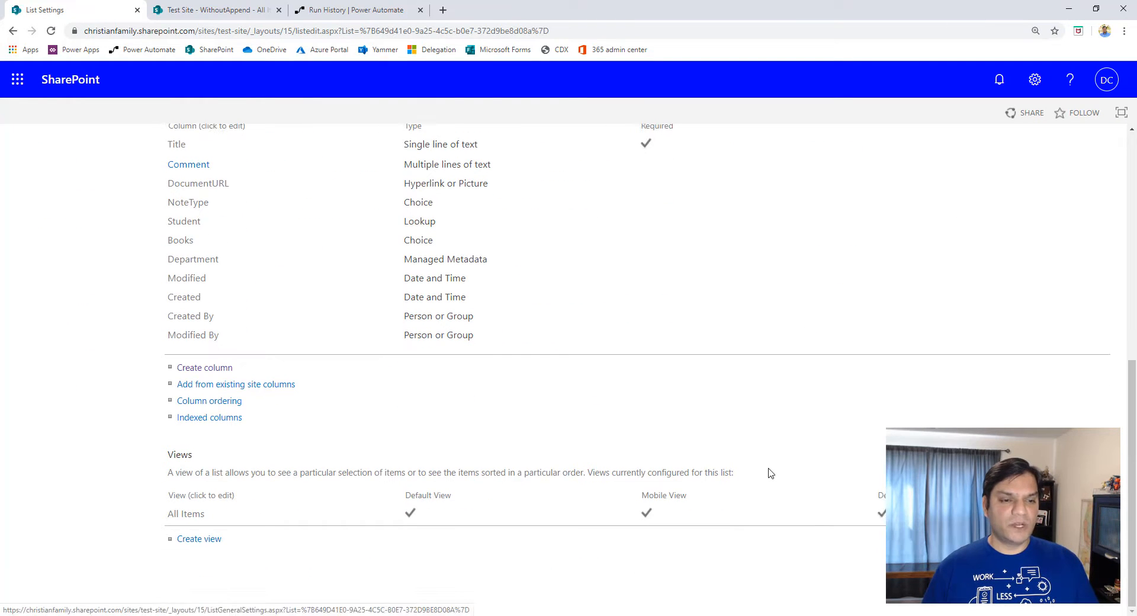
{"action": "scroll", "coordinate": [770, 473], "scroll_direction": "up", "scroll_amount": 1}
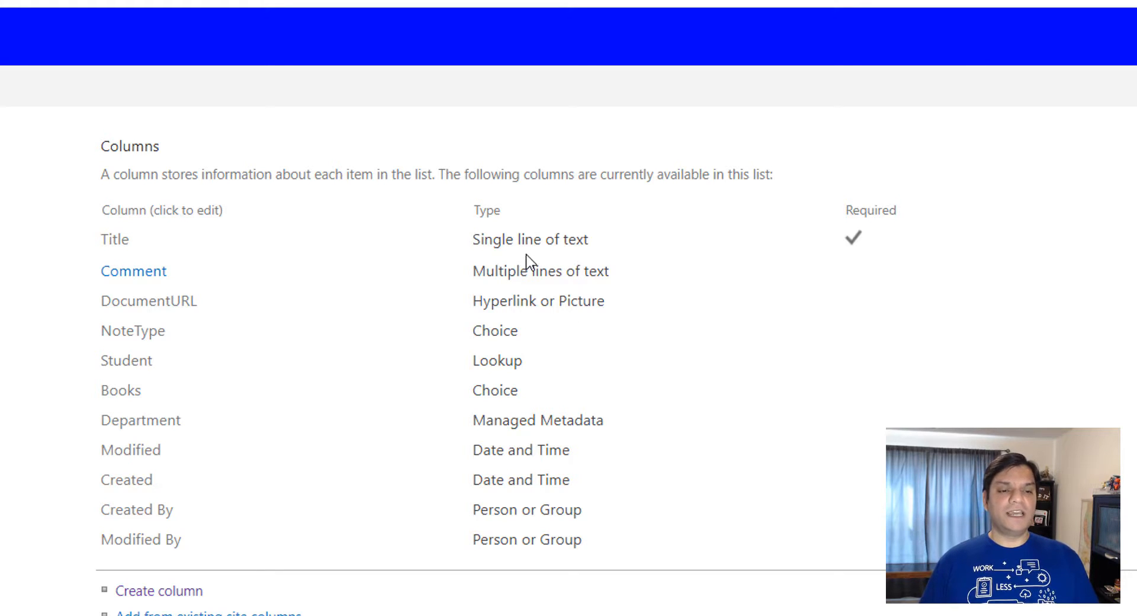
Open the Comment column and examine its text type and Append Changes to Existing Text settings.
{"action": "left_click", "coordinate": [154, 274]}
{"action": "scroll", "coordinate": [476, 356], "scroll_direction": "down", "scroll_amount": 1}
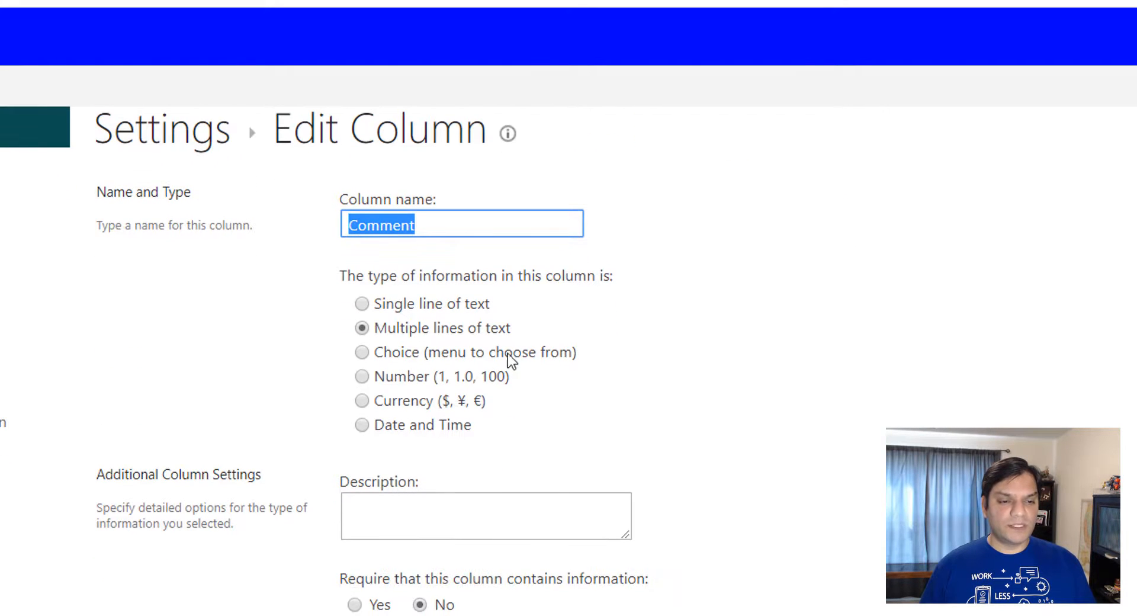
{"action": "scroll", "coordinate": [682, 449], "scroll_direction": "down", "scroll_amount": 3}
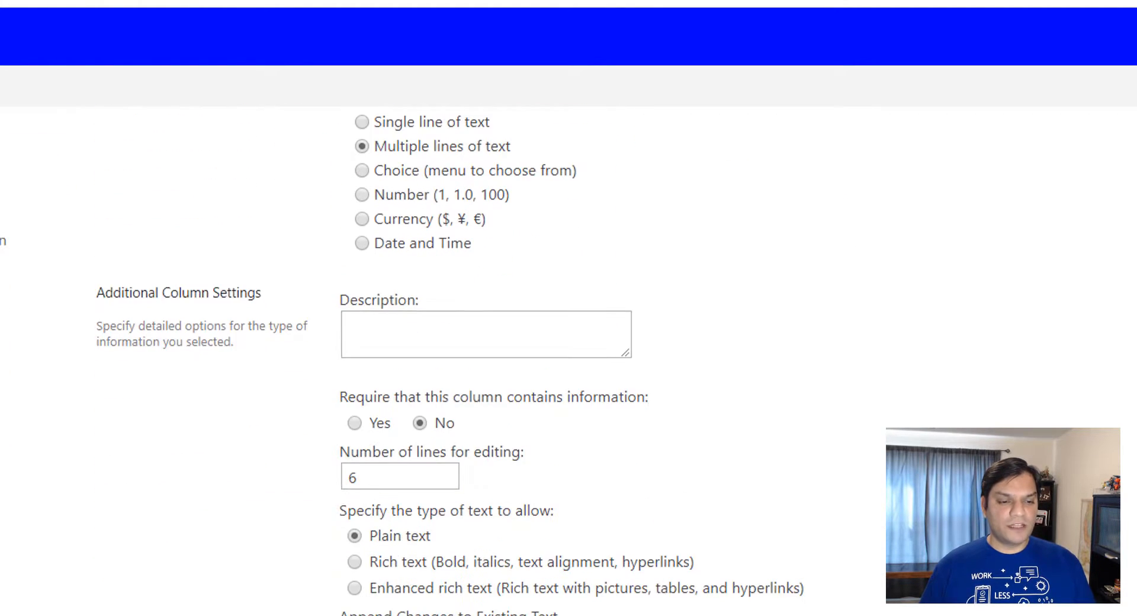
{"action": "scroll", "coordinate": [376, 604], "scroll_direction": "down", "scroll_amount": 4}
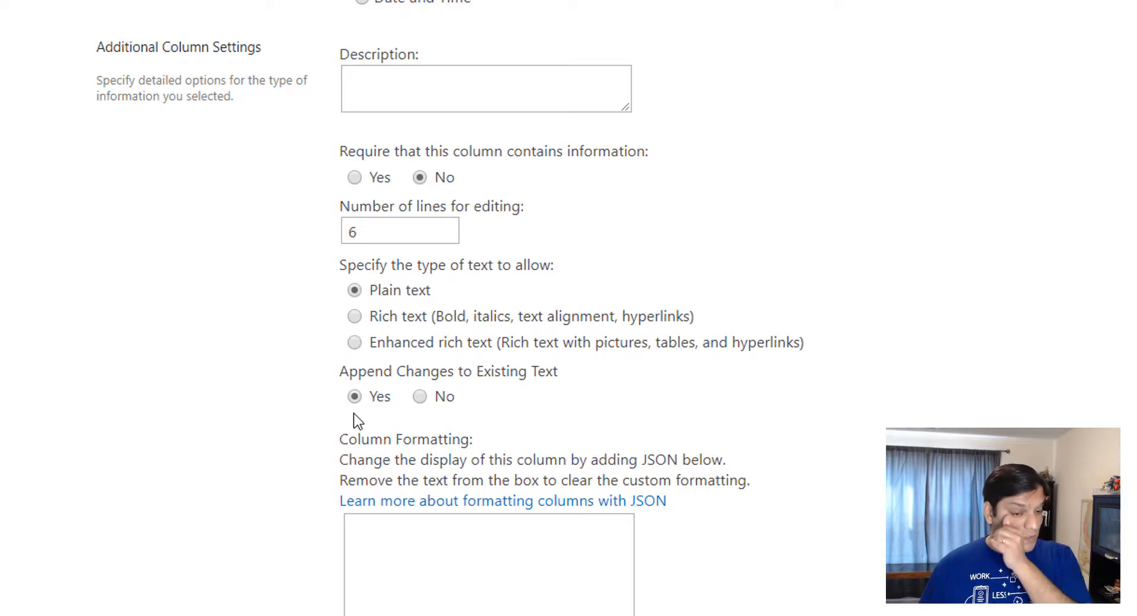
{"action": "scroll", "coordinate": [538, 385], "scroll_direction": "up", "scroll_amount": 3}
{"action": "scroll", "coordinate": [539, 385], "scroll_direction": "down", "scroll_amount": 8}
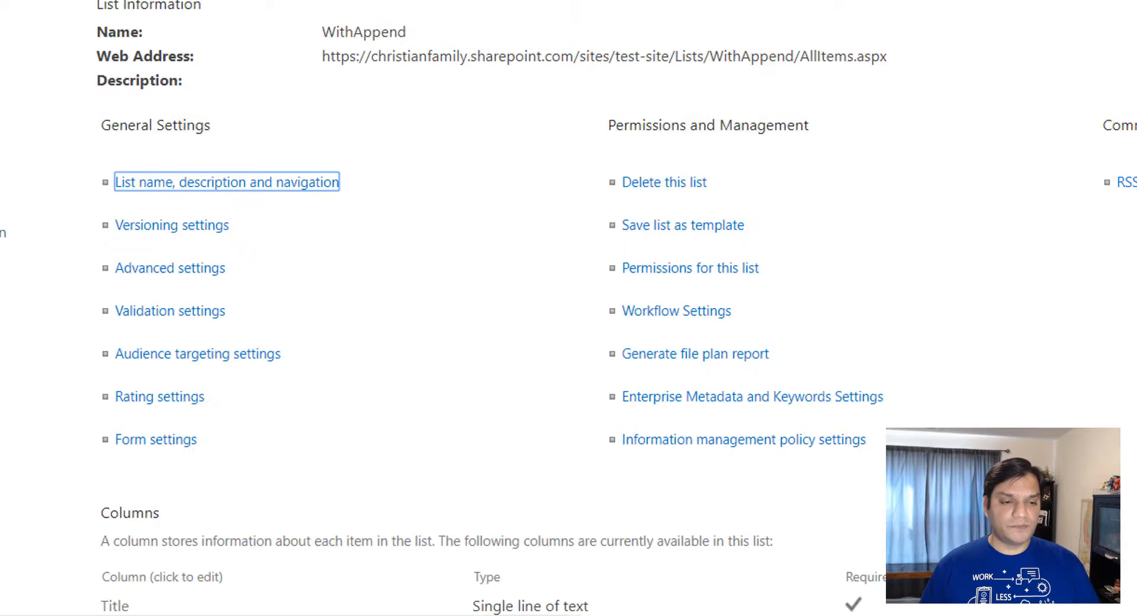
Open the NoteType column from the list settings and examine its choices and how they are displayed.
{"action": "scroll", "coordinate": [497, 308], "scroll_direction": "down", "scroll_amount": 4}
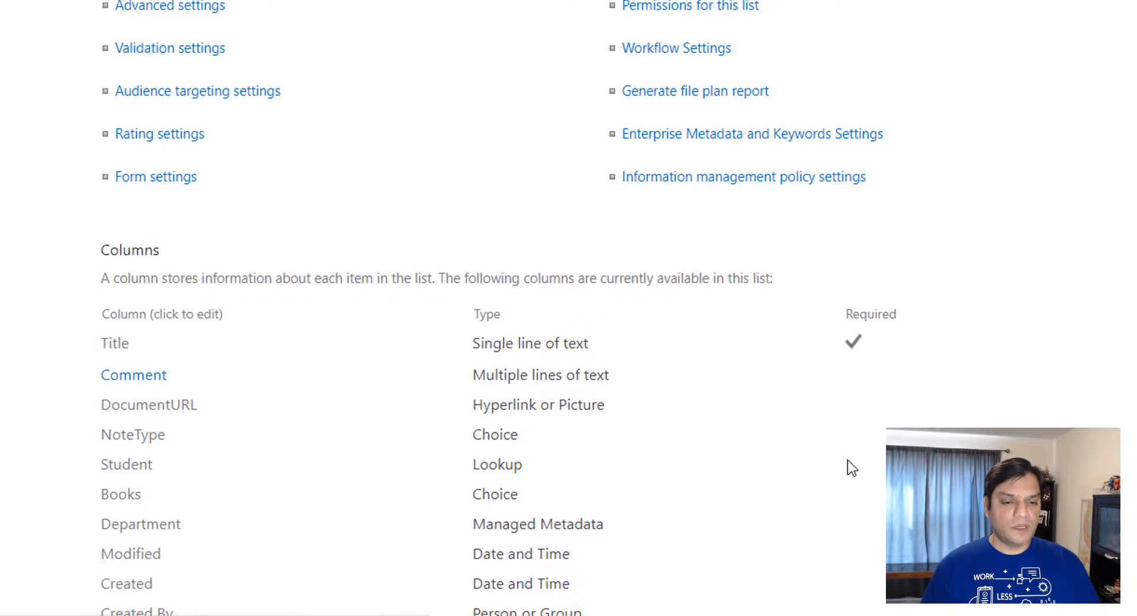
{"action": "left_click", "coordinate": [145, 447]}
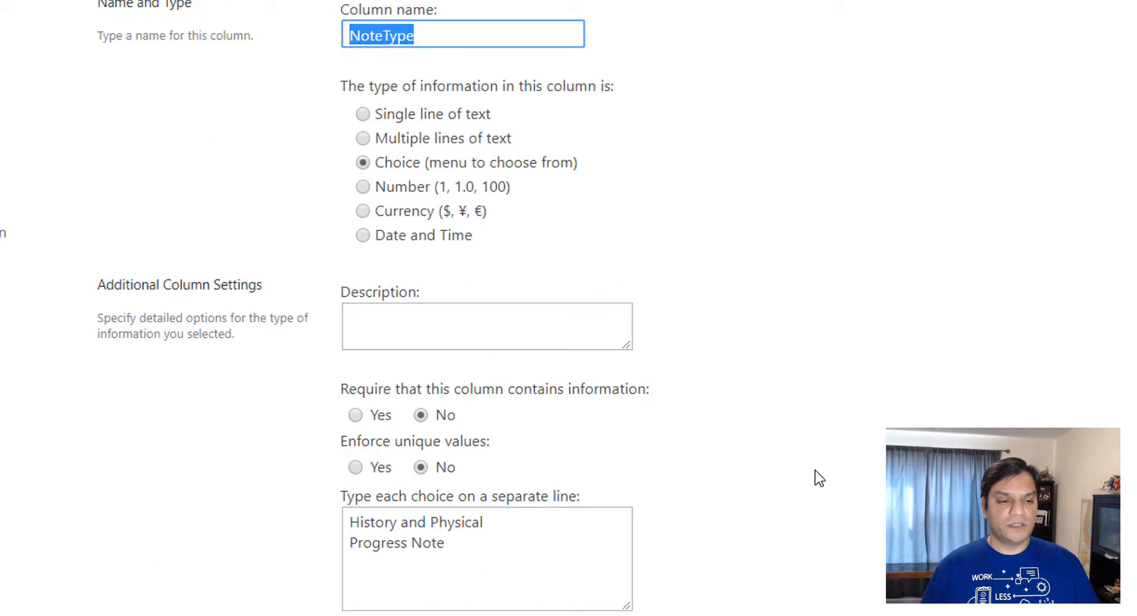
{"action": "scroll", "coordinate": [693, 474], "scroll_direction": "down", "scroll_amount": 2}
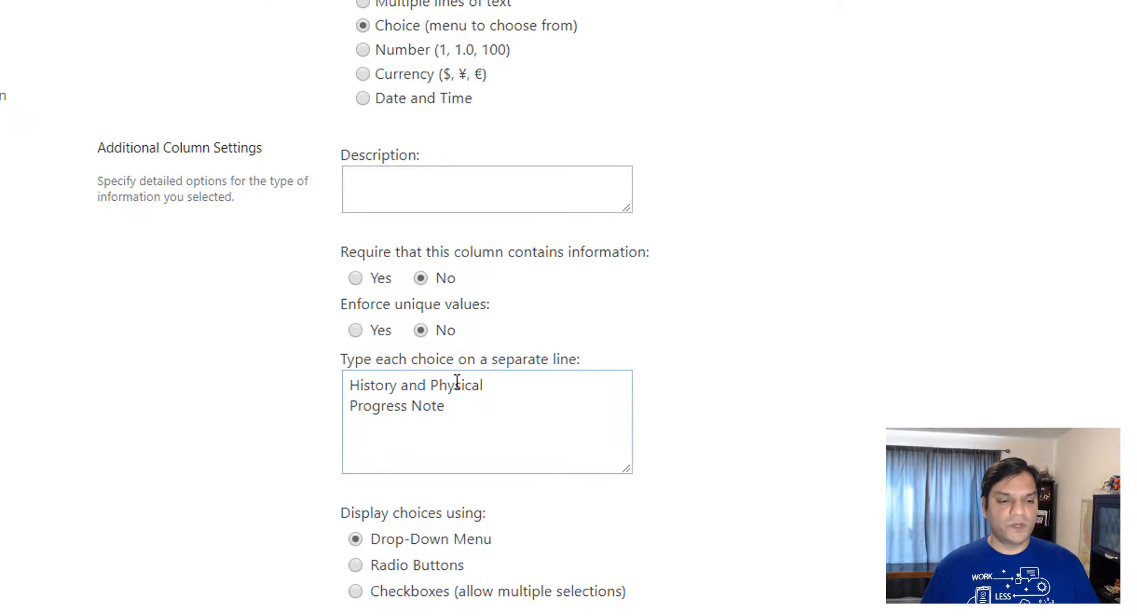
{"action": "scroll", "coordinate": [503, 404], "scroll_direction": "down", "scroll_amount": 1}
{"action": "scroll", "coordinate": [503, 404], "scroll_direction": "down", "scroll_amount": 9}
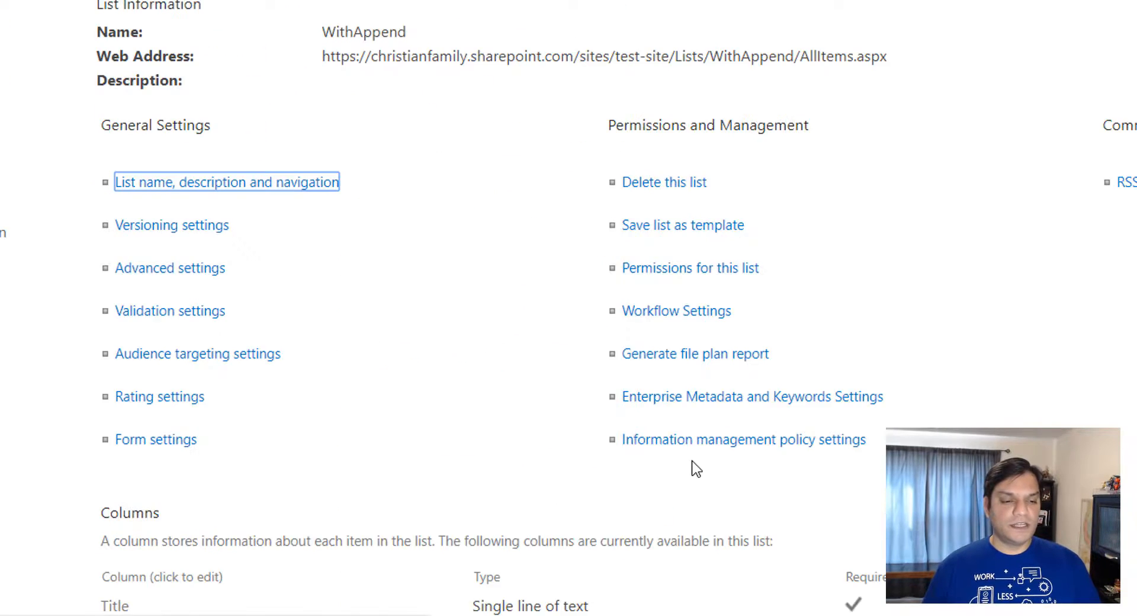
Examine the Student lookup column's source list, source column, additional fields and relationship settings, and return to the list settings.
{"action": "scroll", "coordinate": [693, 470], "scroll_direction": "down", "scroll_amount": 2}
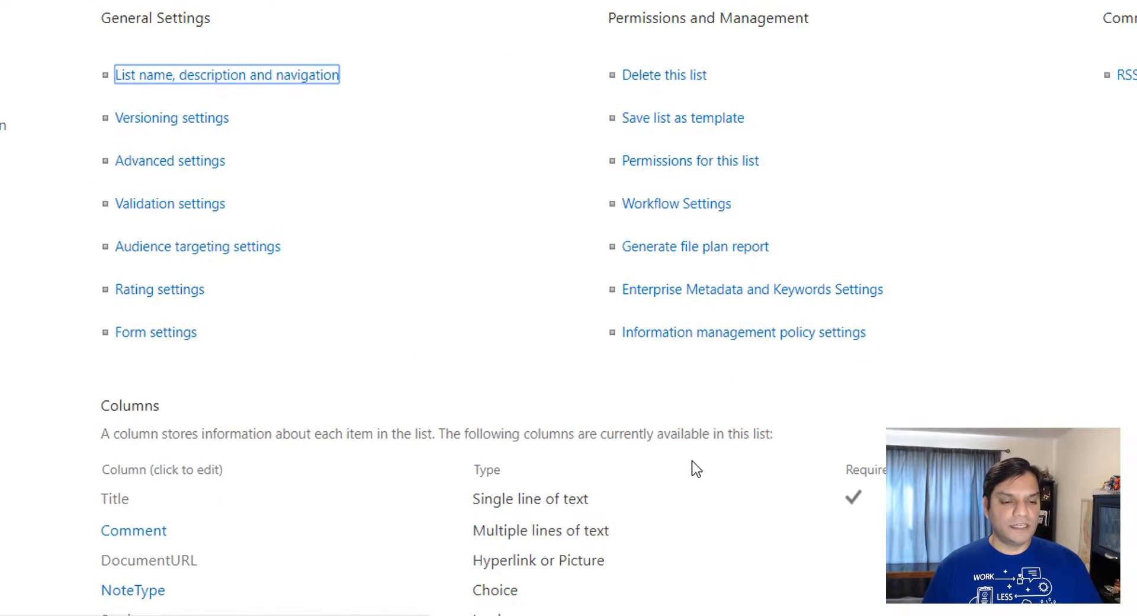
{"action": "scroll", "coordinate": [696, 468], "scroll_direction": "down", "scroll_amount": 2}
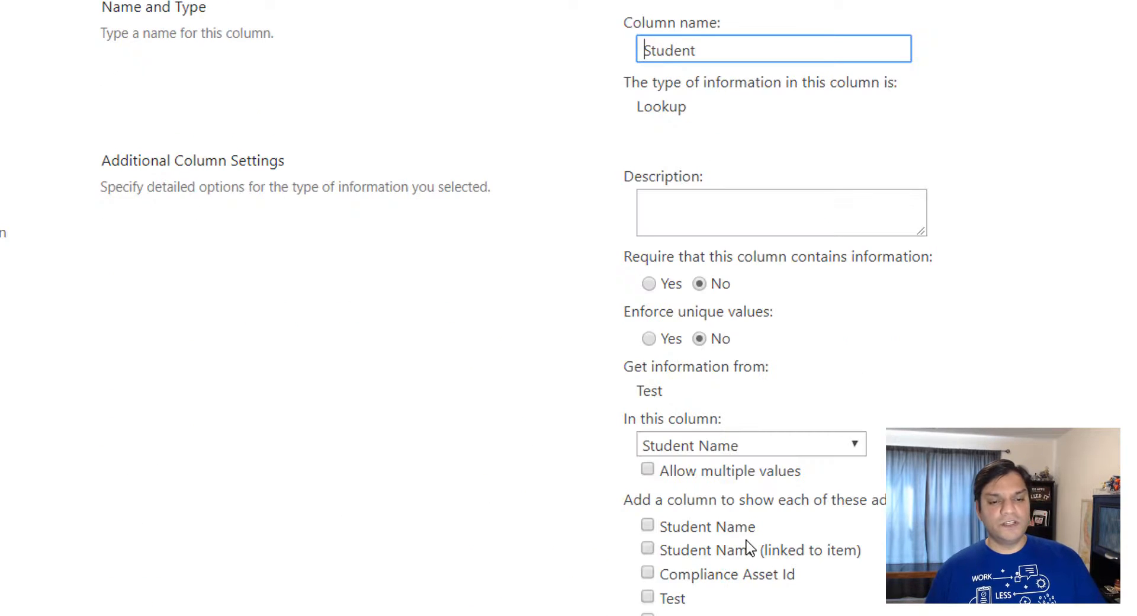
{"action": "scroll", "coordinate": [746, 540], "scroll_direction": "down", "scroll_amount": 4}
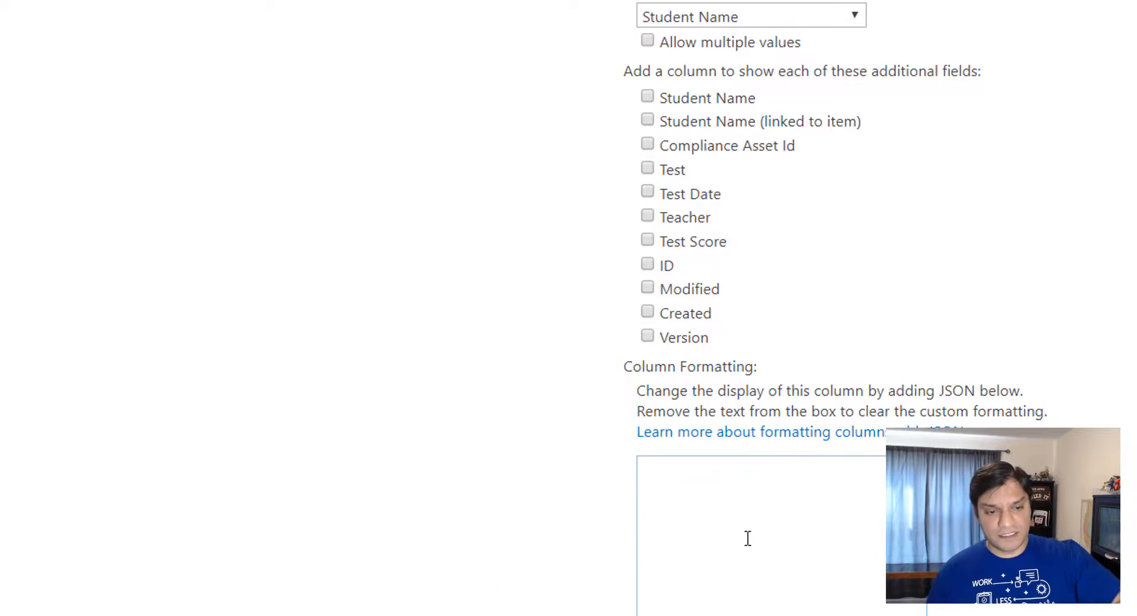
{"action": "scroll", "coordinate": [782, 147], "scroll_direction": "up", "scroll_amount": 2}
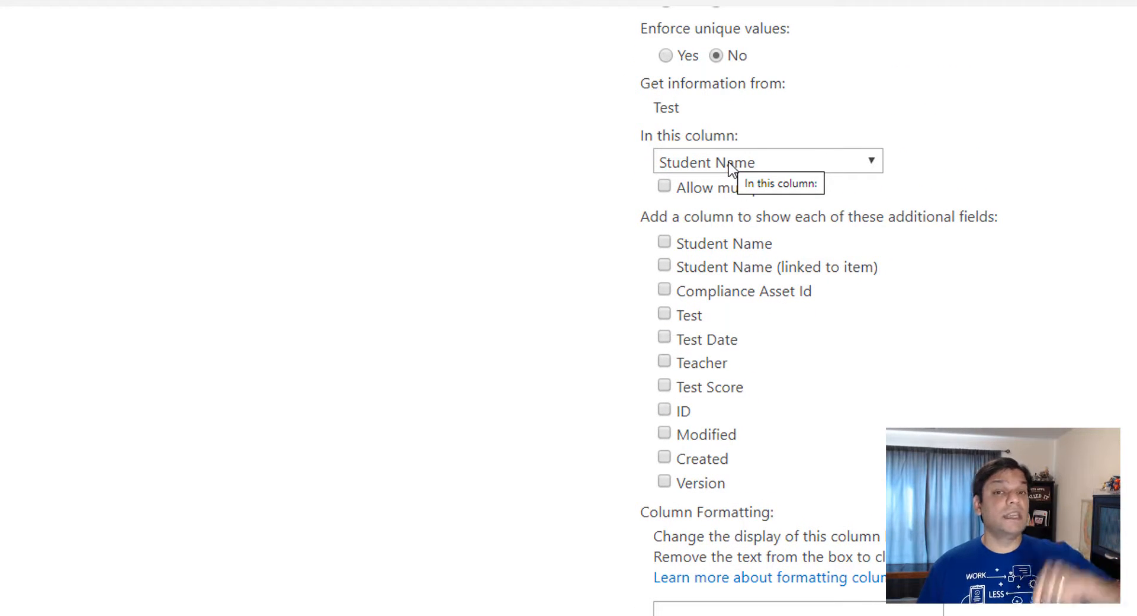
{"action": "scroll", "coordinate": [716, 200], "scroll_direction": "down", "scroll_amount": 4}
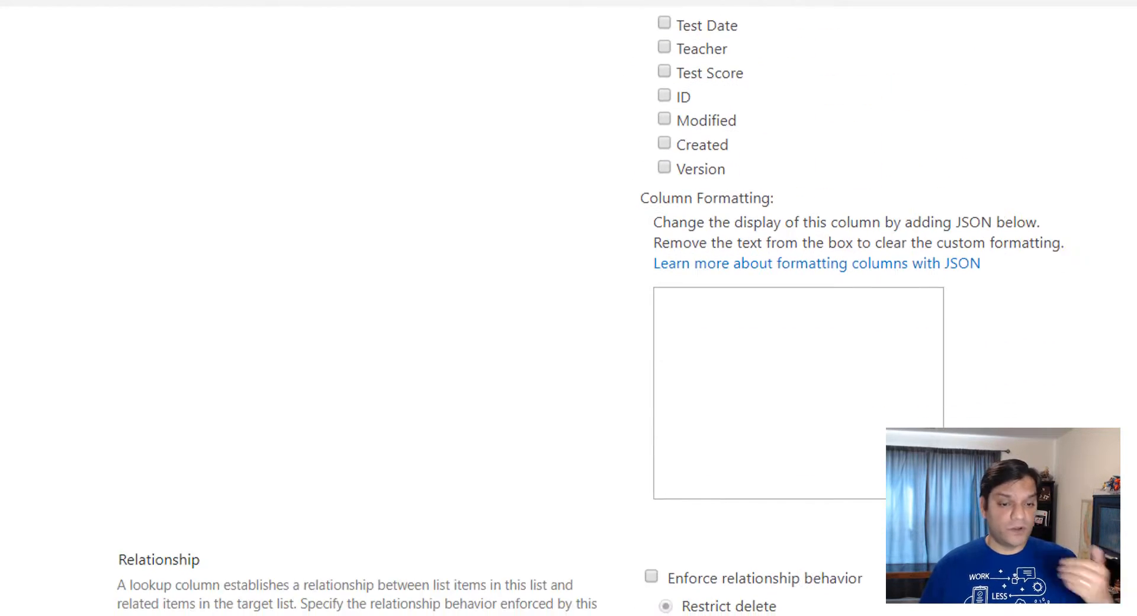
{"action": "scroll", "coordinate": [593, 308], "scroll_direction": "down", "scroll_amount": 2}
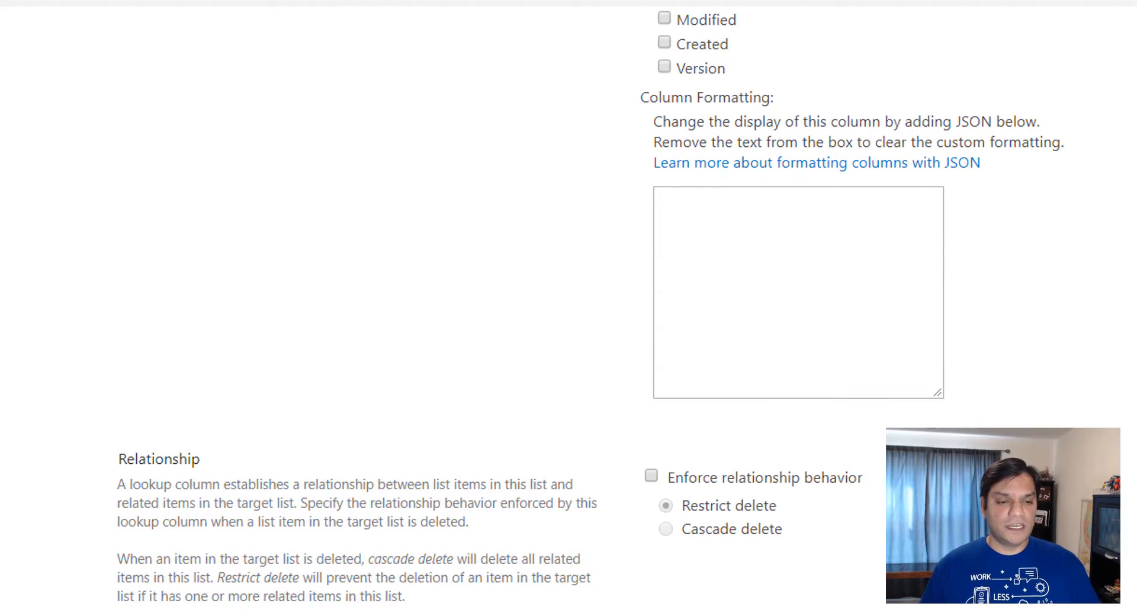
{"action": "key", "text": "alt+Left"}
Open the Books column and examine its list of choices and the multiple-selection display setting.
{"action": "scroll", "coordinate": [240, 514], "scroll_direction": "down", "scroll_amount": 7}
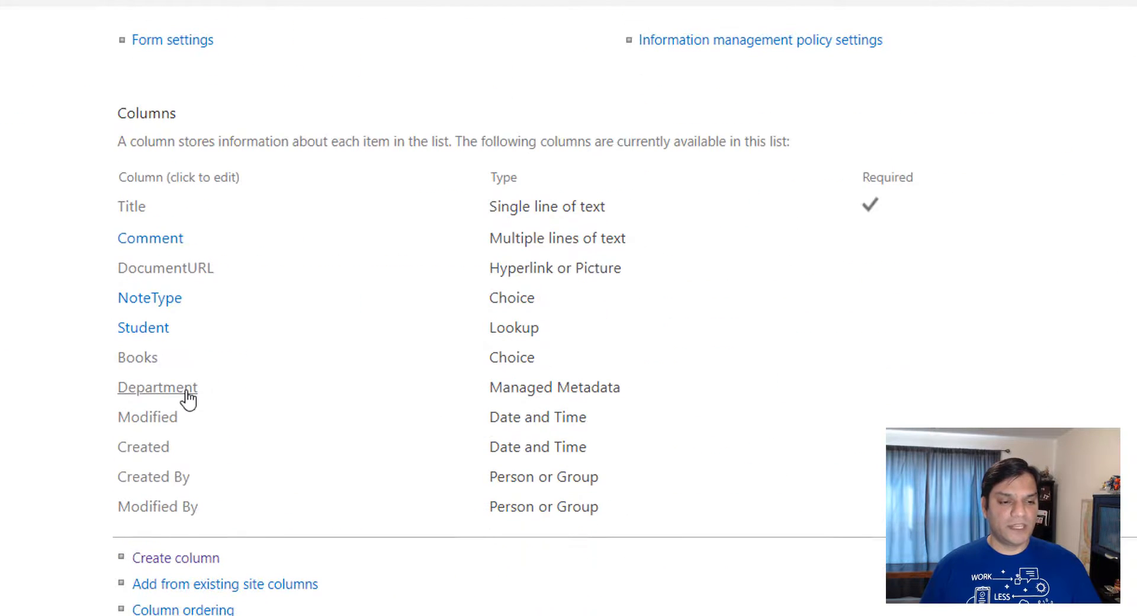
{"action": "left_click", "coordinate": [141, 357]}
{"action": "scroll", "coordinate": [539, 397], "scroll_direction": "down", "scroll_amount": 3}
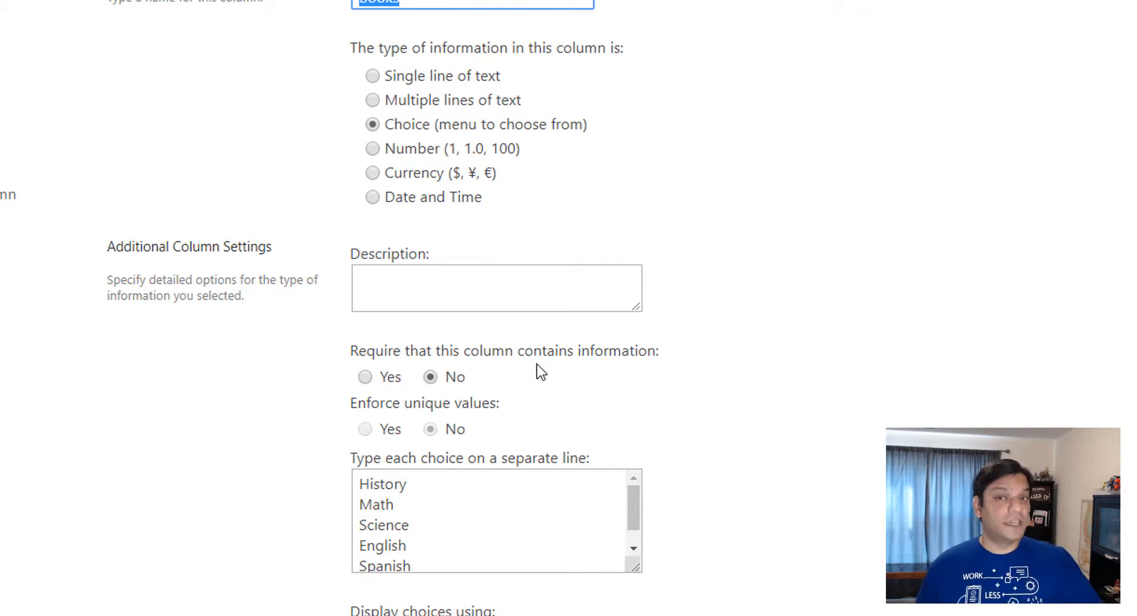
{"action": "scroll", "coordinate": [789, 342], "scroll_direction": "down", "scroll_amount": 7}
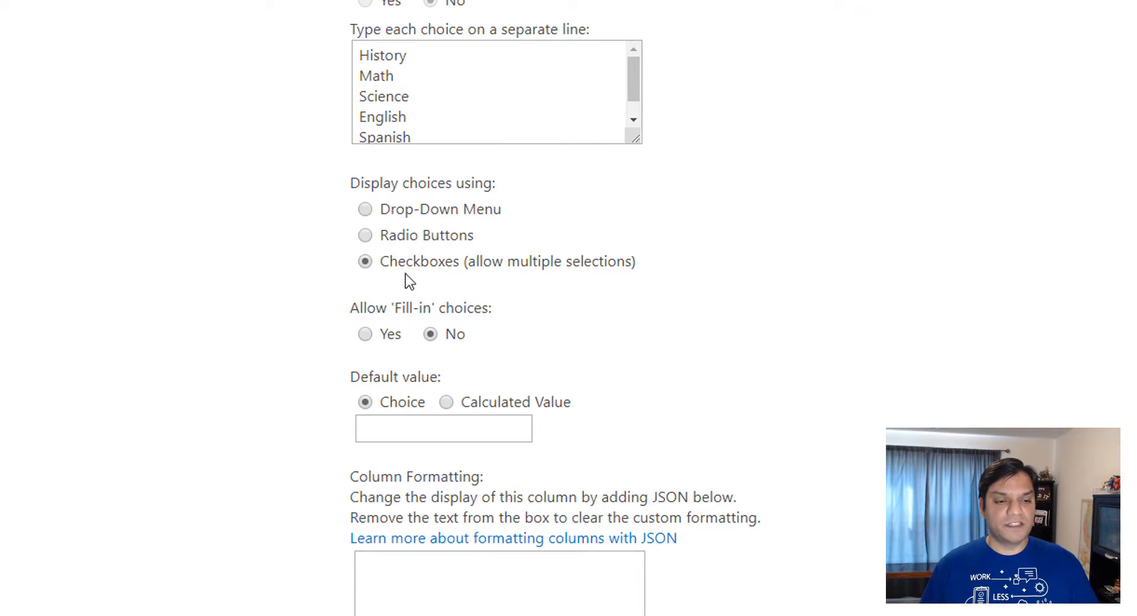
{"action": "scroll", "coordinate": [1070, 384], "scroll_direction": "down", "scroll_amount": 1}
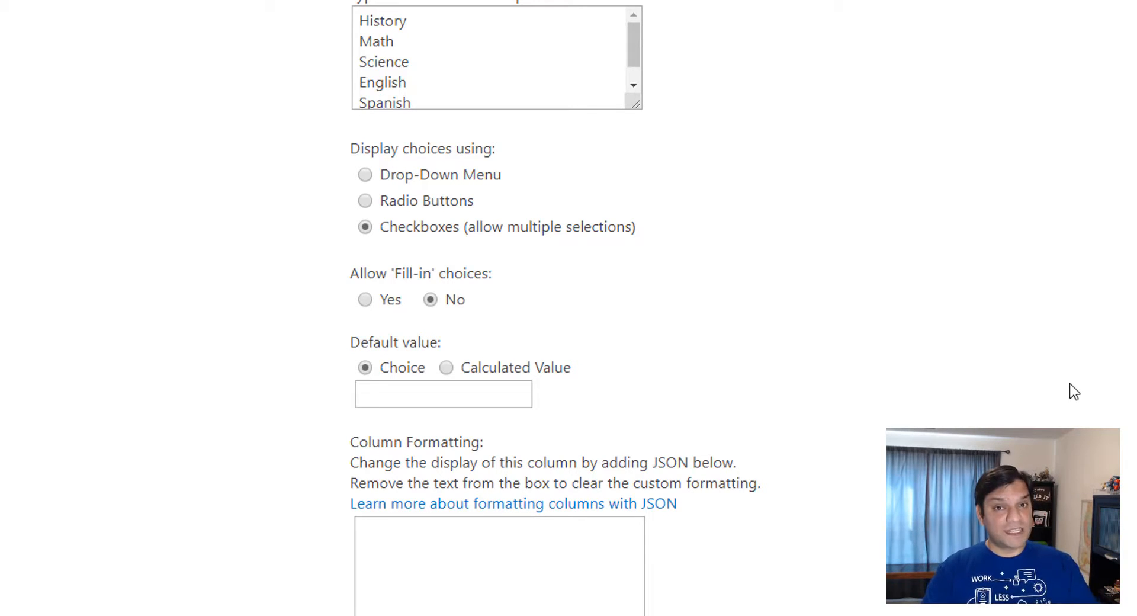
{"action": "scroll", "coordinate": [1074, 391], "scroll_direction": "down", "scroll_amount": 3}
{"action": "scroll", "coordinate": [1076, 398], "scroll_direction": "down", "scroll_amount": 3}
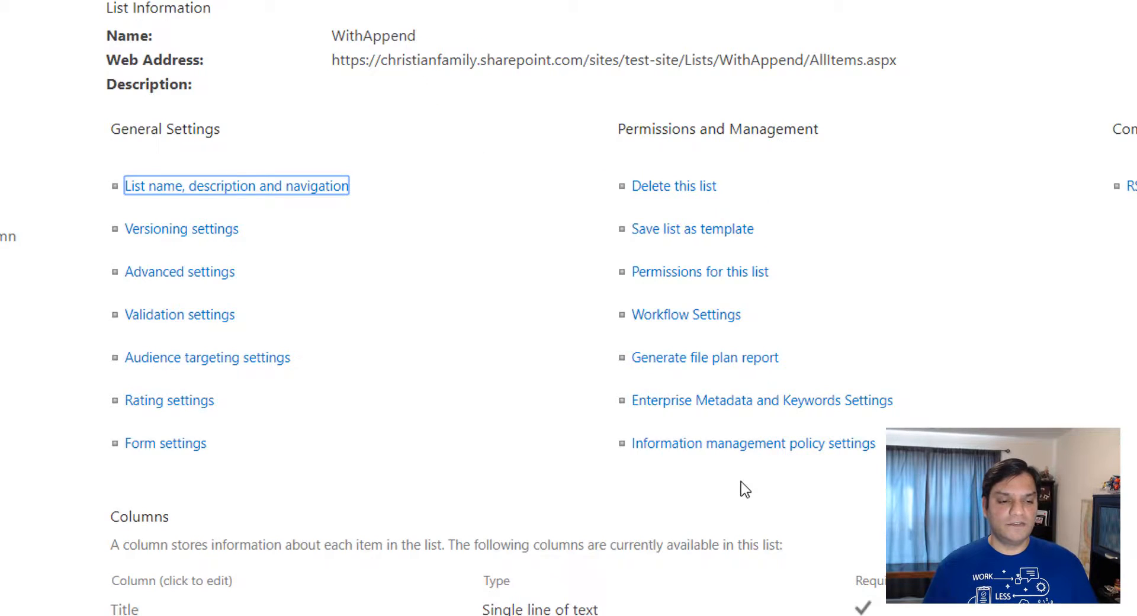
Open the Department managed metadata column, examine its term set settings, and return to the WithAppend list.
{"action": "scroll", "coordinate": [741, 490], "scroll_direction": "down", "scroll_amount": 10}
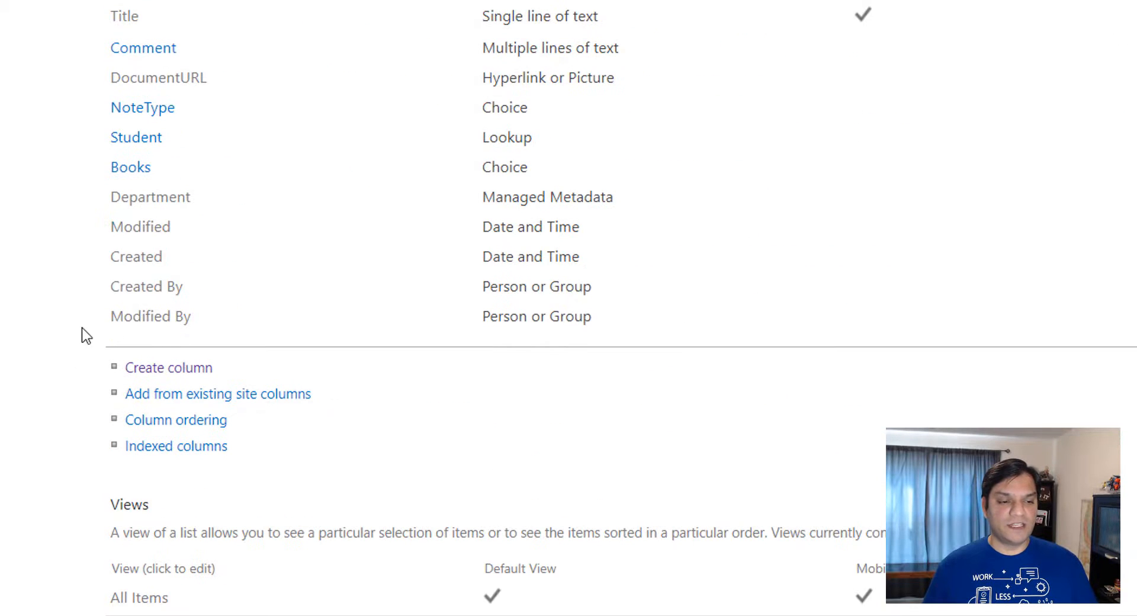
{"action": "left_click", "coordinate": [156, 213]}
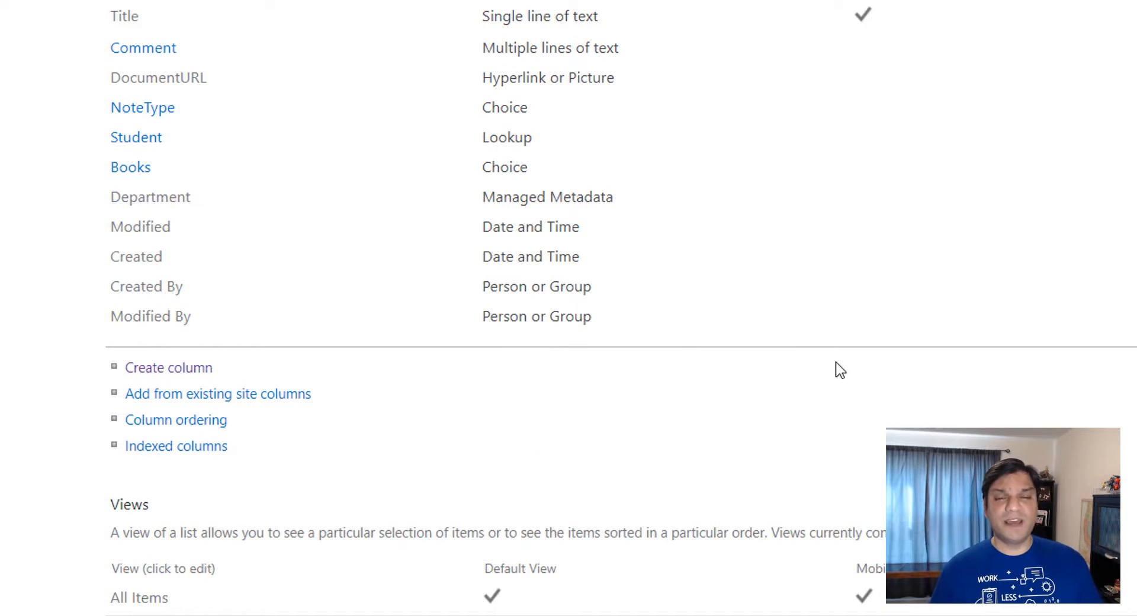
{"action": "scroll", "coordinate": [837, 371], "scroll_direction": "down", "scroll_amount": 10}
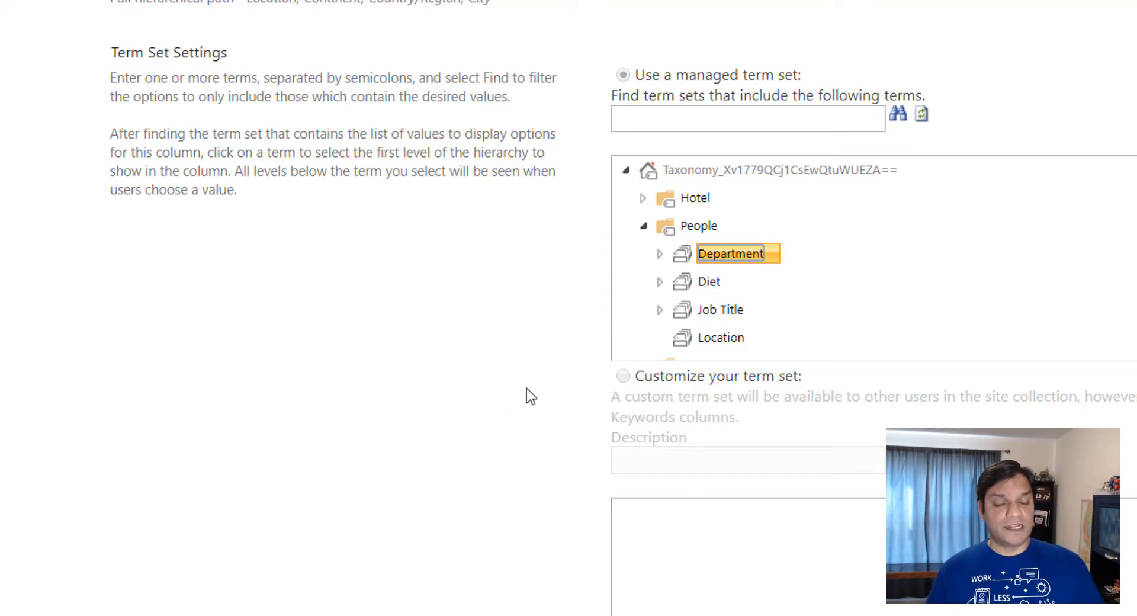
{"action": "scroll", "coordinate": [531, 397], "scroll_direction": "down", "scroll_amount": 8}
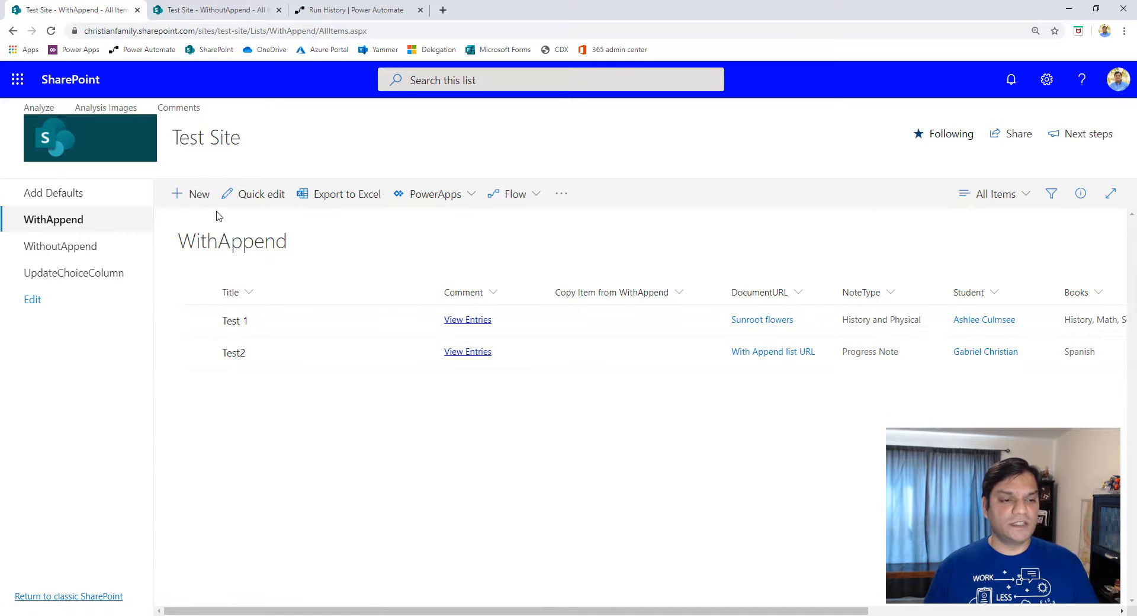
Start a new item in the WithAppend list with the title "Test 3".
{"action": "left_click", "coordinate": [211, 196]}
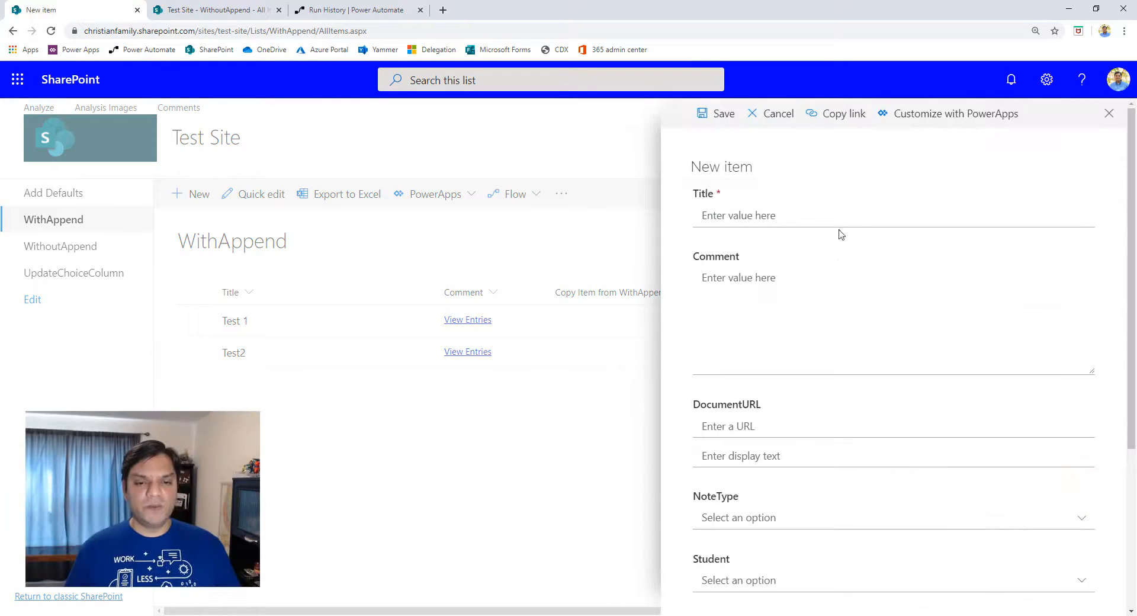
{"action": "type", "text": "Test "}
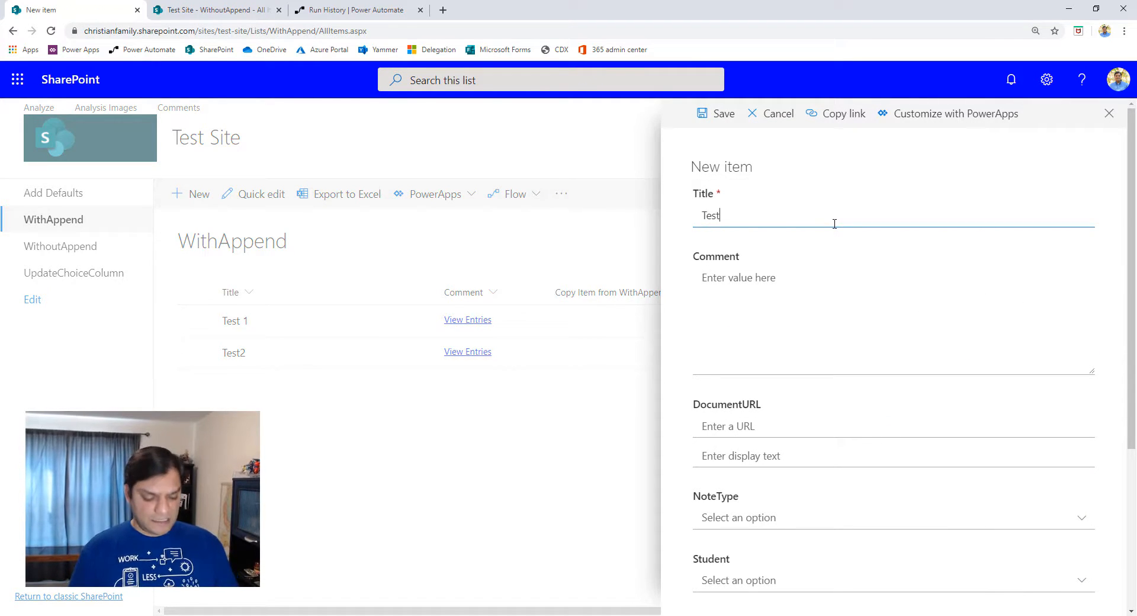
{"action": "type", "text": "3"}
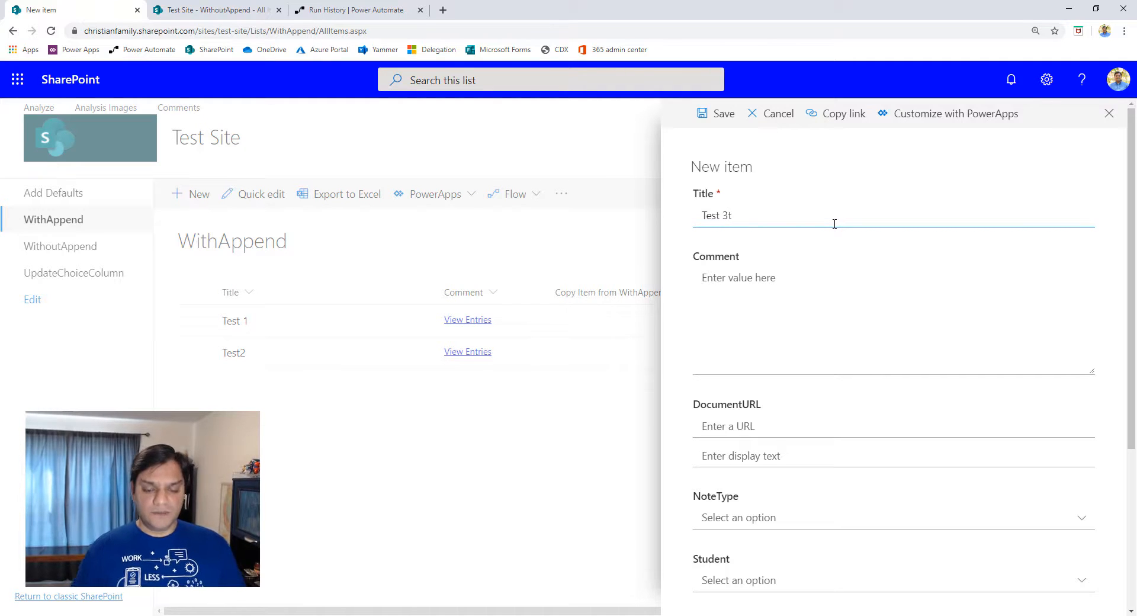
Enter the comment "This is the first entry for the live demo" for the new item.
{"action": "left_click", "coordinate": [792, 285]}
{"action": "type", "text": "t"}
{"action": "key", "text": "BackSpace"}
{"action": "type", "text": "tHIS IS"}
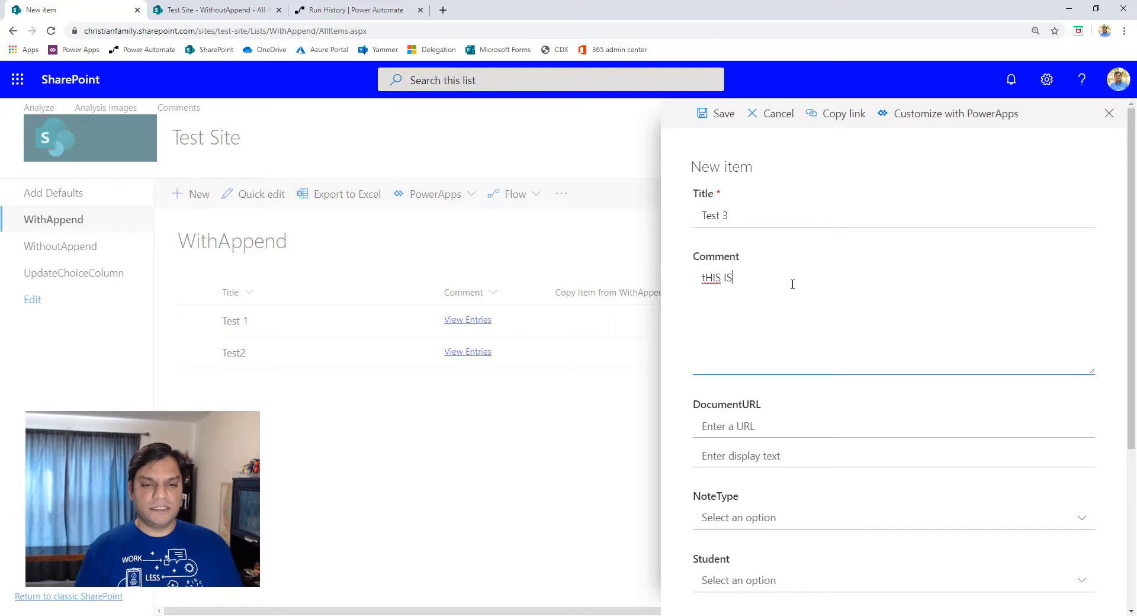
{"action": "key", "text": "BackSpace"}
{"action": "key", "text": "BackSpace"}
{"action": "key", "text": "BackSpace"}
{"action": "key", "text": "BackSpace"}
{"action": "key", "text": "BackSpace"}
{"action": "key", "text": "BackSpace"}
{"action": "type", "text": "This is the first ent"}
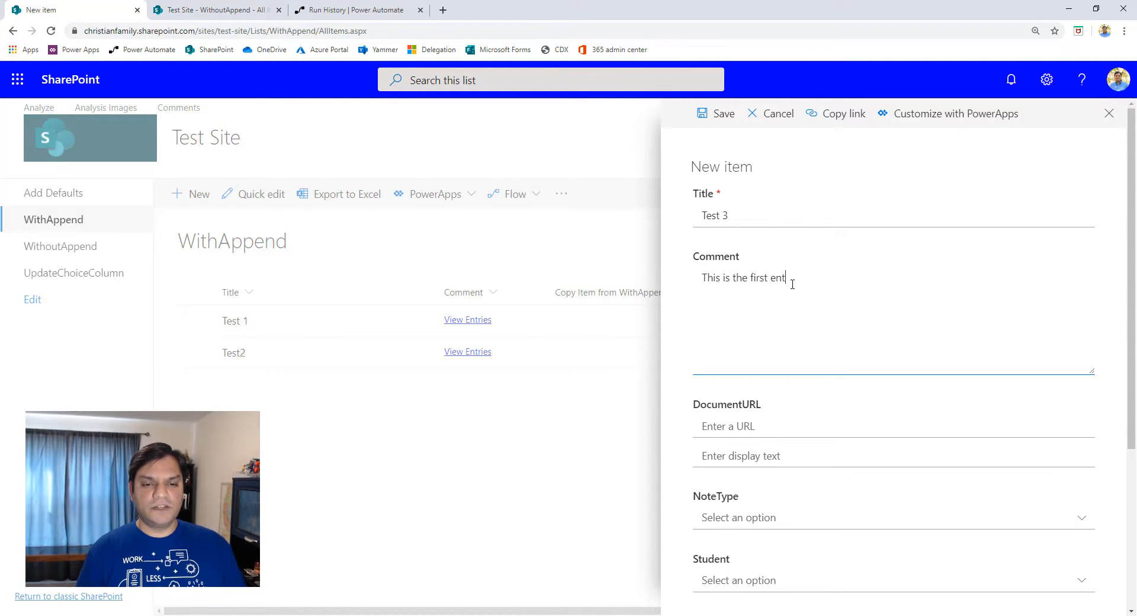
{"action": "type", "text": "ry for the live demo"}
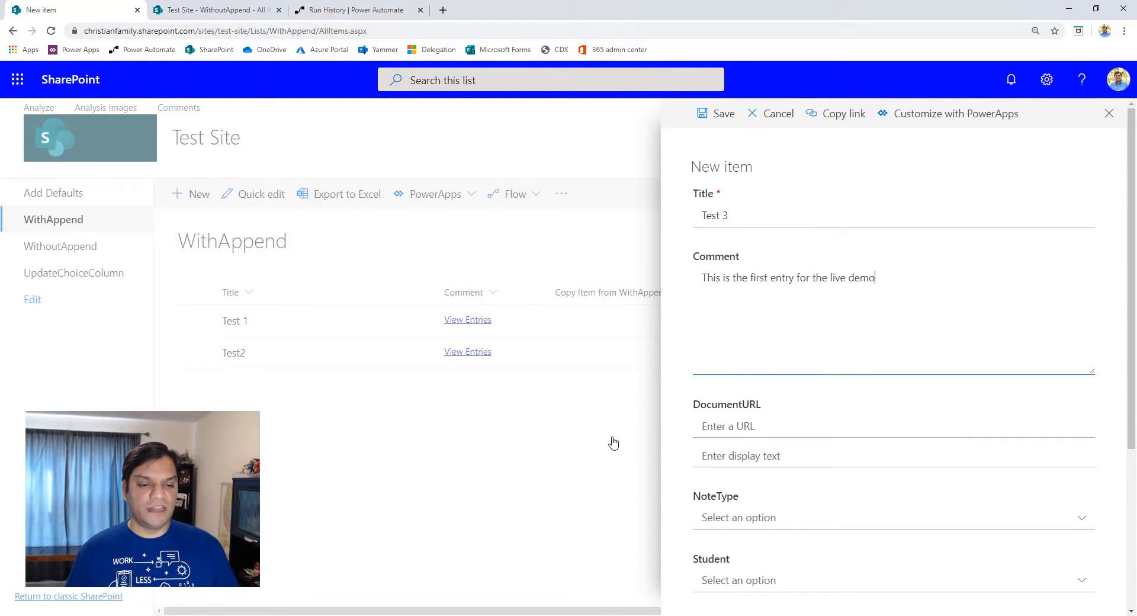
Enter "This is the text for Test 3 document" as the display text of the DocumentURL field.
{"action": "left_click", "coordinate": [754, 459]}
{"action": "type", "text": "This is the "}
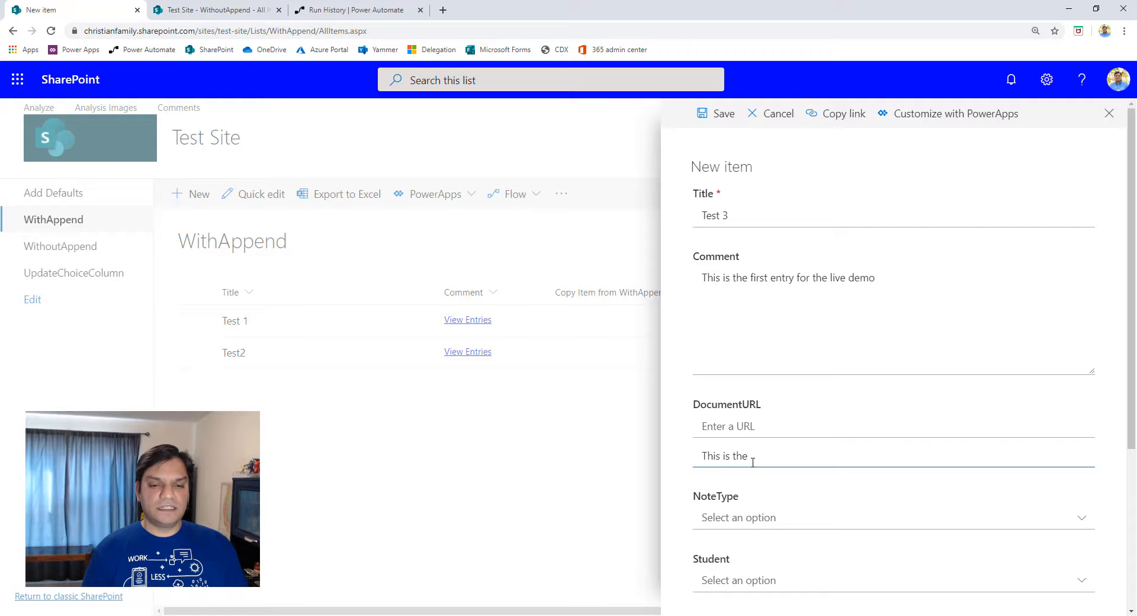
{"action": "type", "text": "text for Te"}
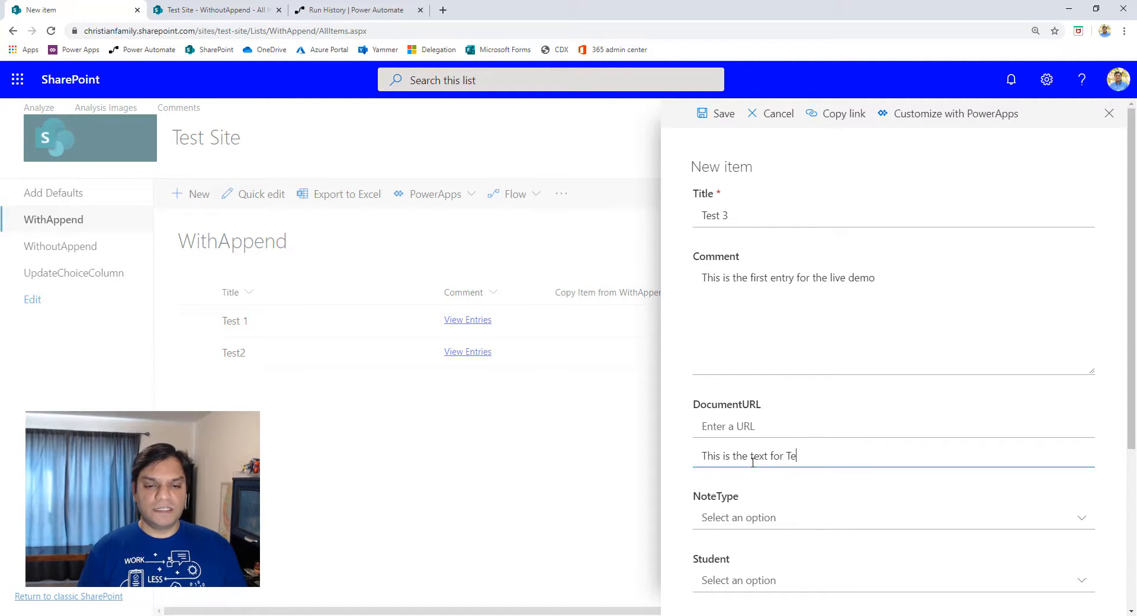
{"action": "type", "text": "st 3 docum"}
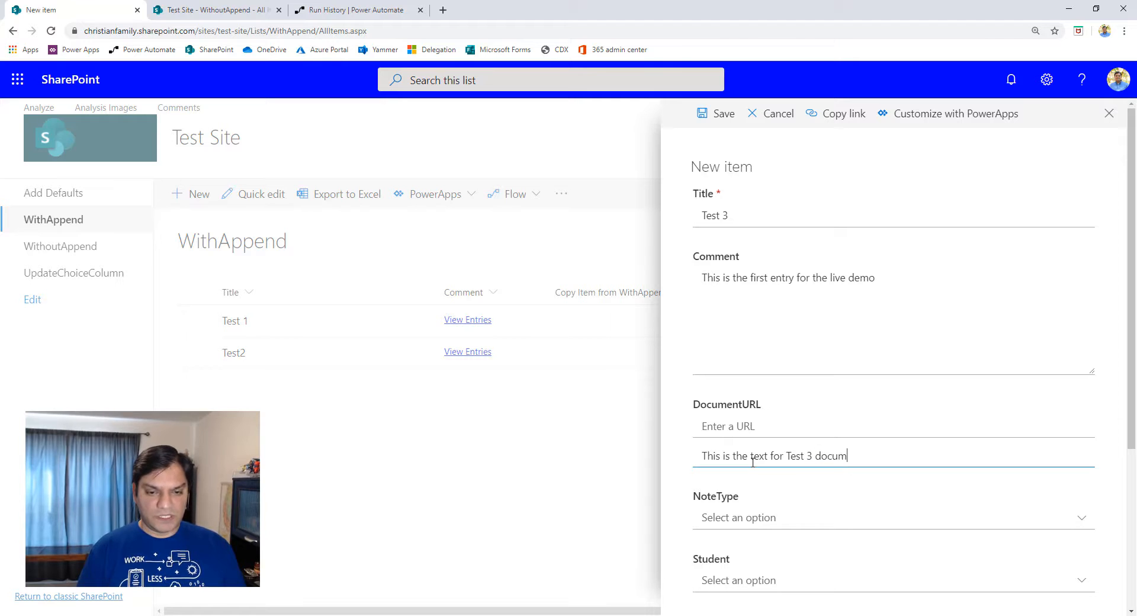
{"action": "type", "text": "ent"}
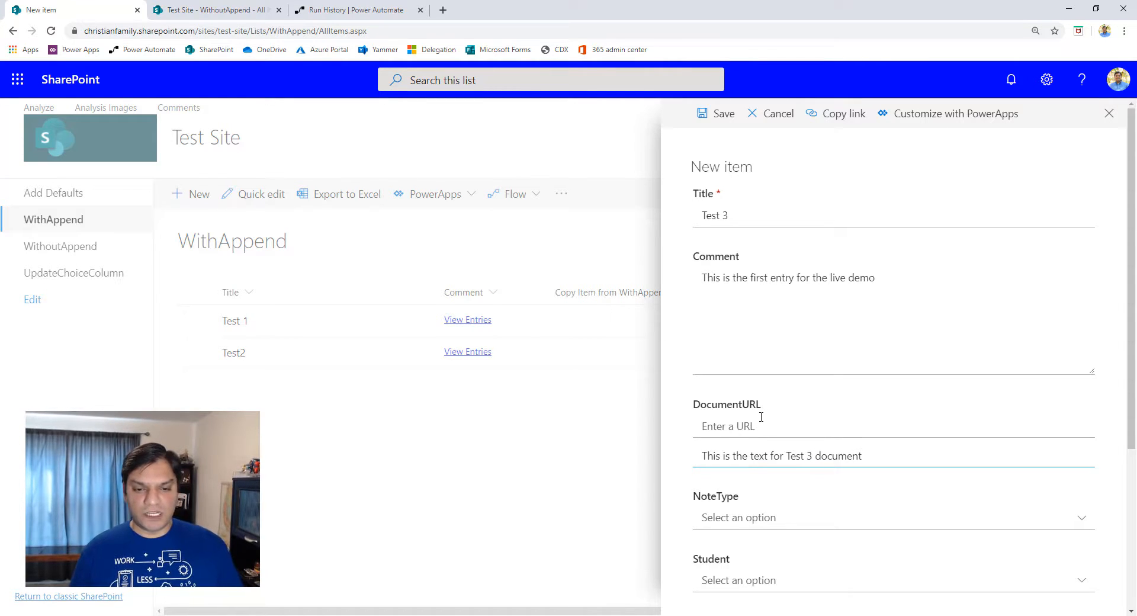
{"action": "left_click", "coordinate": [760, 431]}
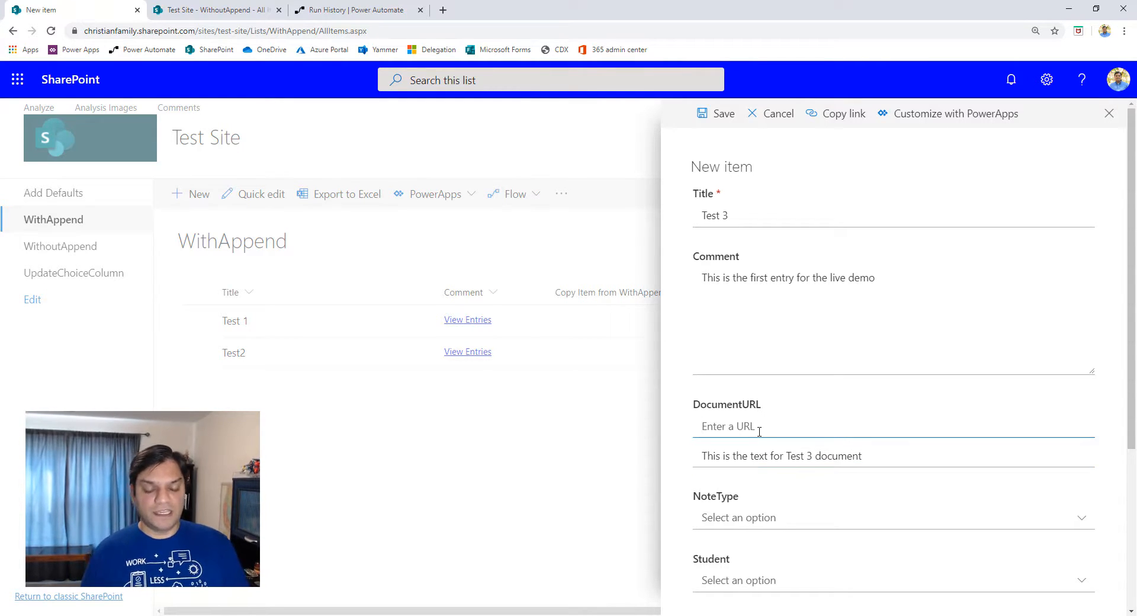
{"action": "type", "text": "h"}
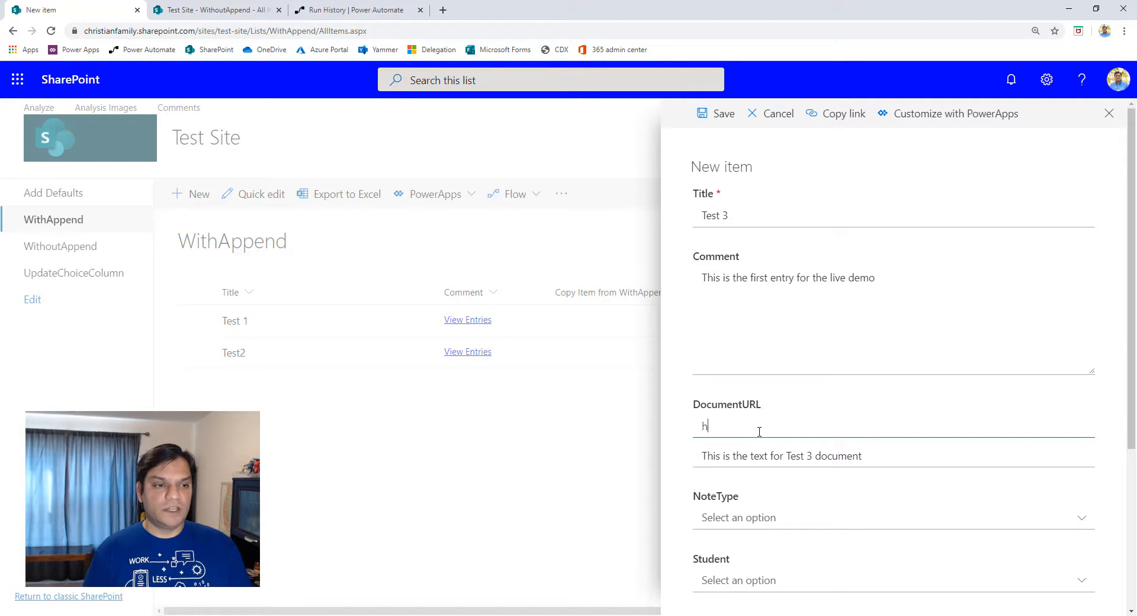
{"action": "key", "text": "BackSpace"}
{"action": "type", "text": "https:.."}
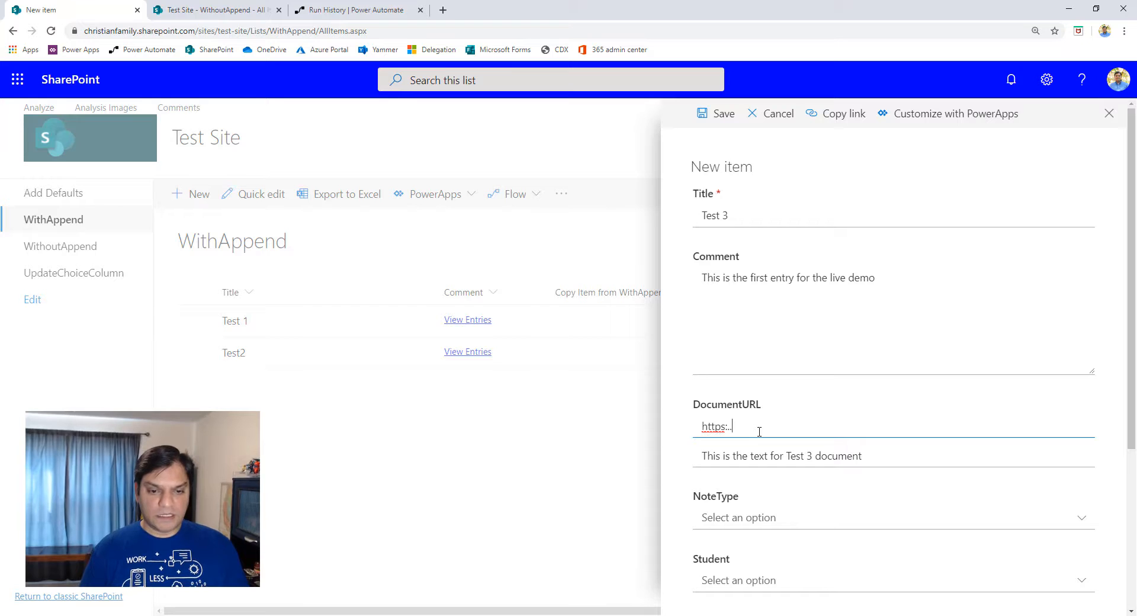
{"action": "type", "text": "//"}
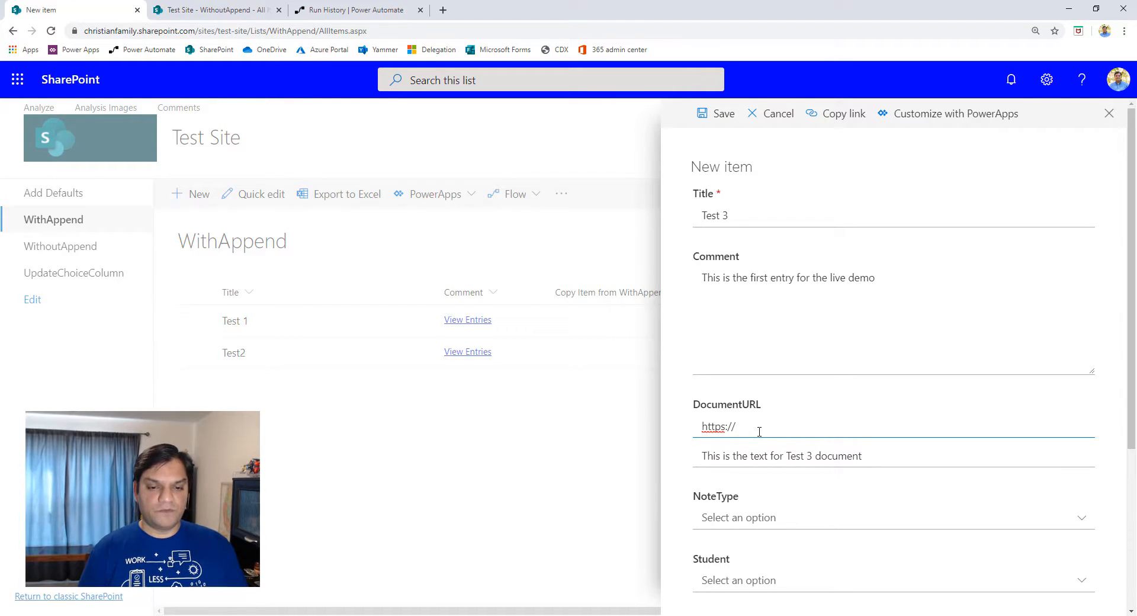
{"action": "type", "text": "wlow.microsoft.com"}
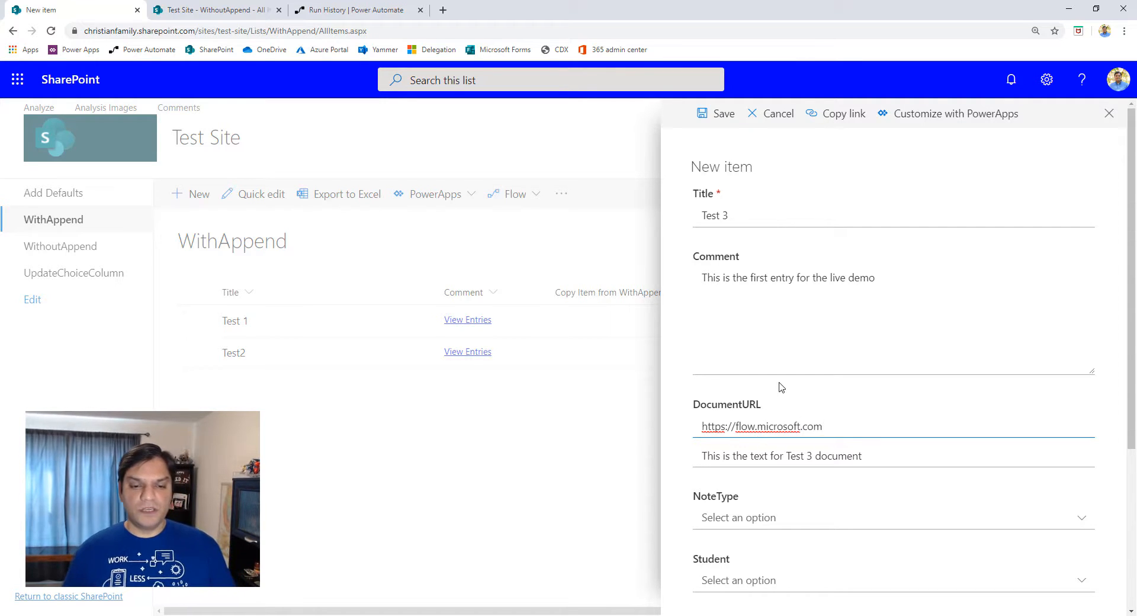
Set NoteType to History and Physical and choose a student's name in the Student lookup.
{"action": "scroll", "coordinate": [889, 438], "scroll_direction": "down", "scroll_amount": 1}
{"action": "left_click", "coordinate": [1082, 455]}
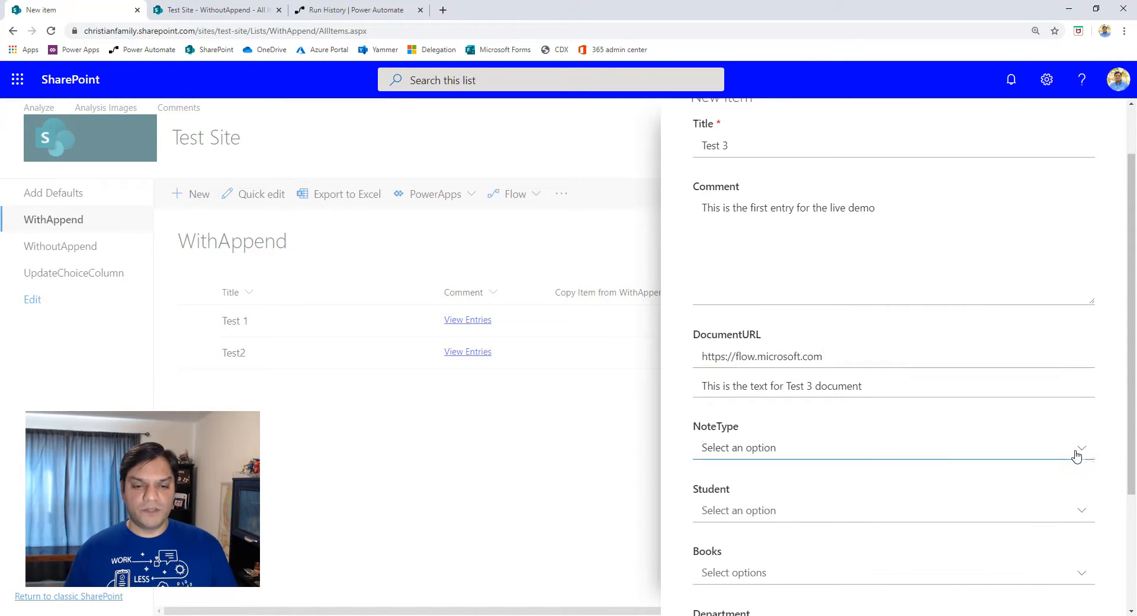
{"action": "left_click", "coordinate": [773, 498]}
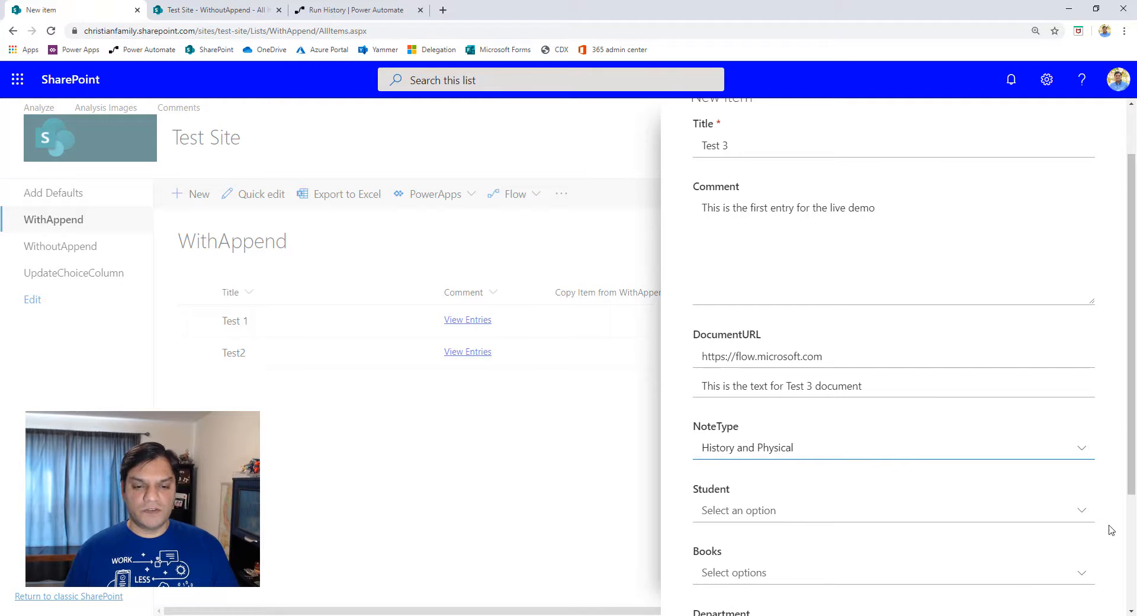
{"action": "left_click", "coordinate": [1079, 510]}
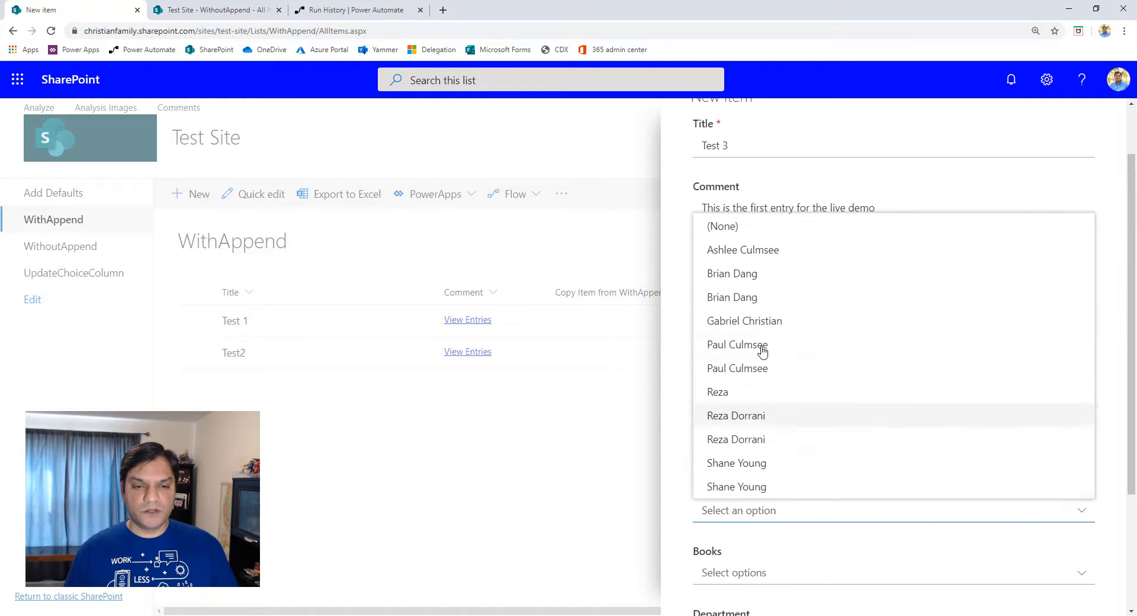
{"action": "left_click", "coordinate": [760, 283]}
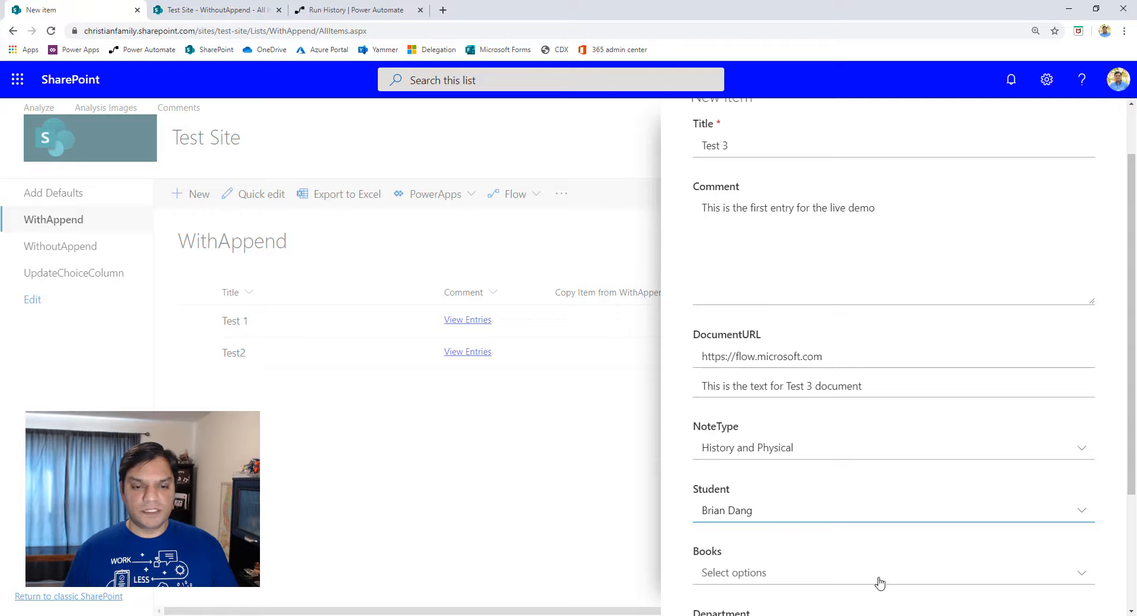
Select History, Math, Science, English and Spanish in the Books field of the new item.
{"action": "scroll", "coordinate": [872, 545], "scroll_direction": "down", "scroll_amount": 2}
{"action": "left_click", "coordinate": [1090, 450]}
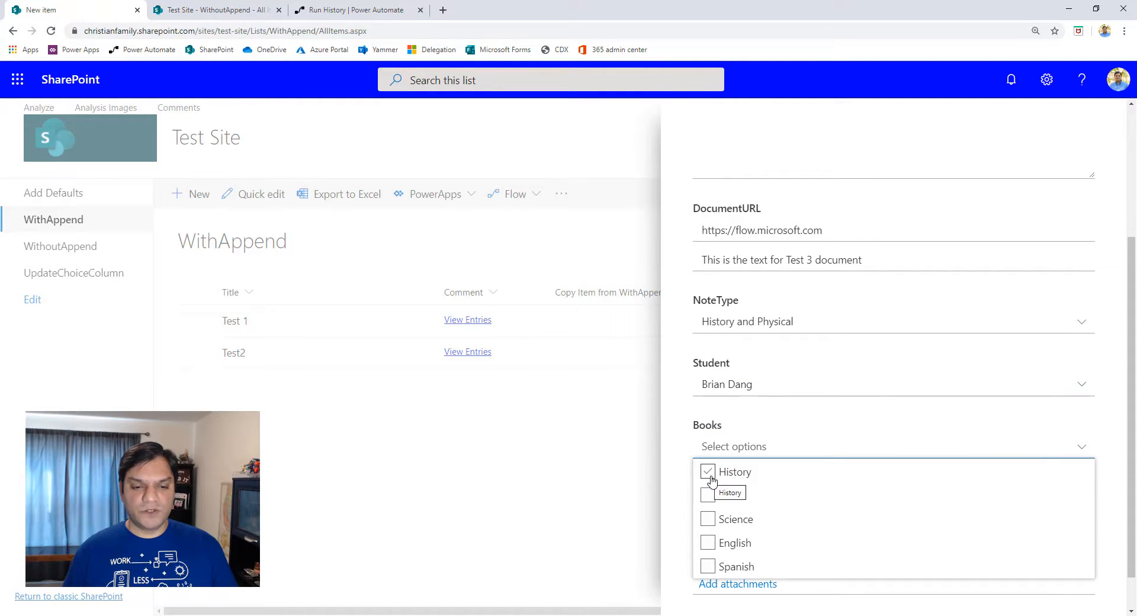
{"action": "left_click", "coordinate": [709, 474]}
{"action": "left_click", "coordinate": [710, 496]}
{"action": "left_click", "coordinate": [710, 520]}
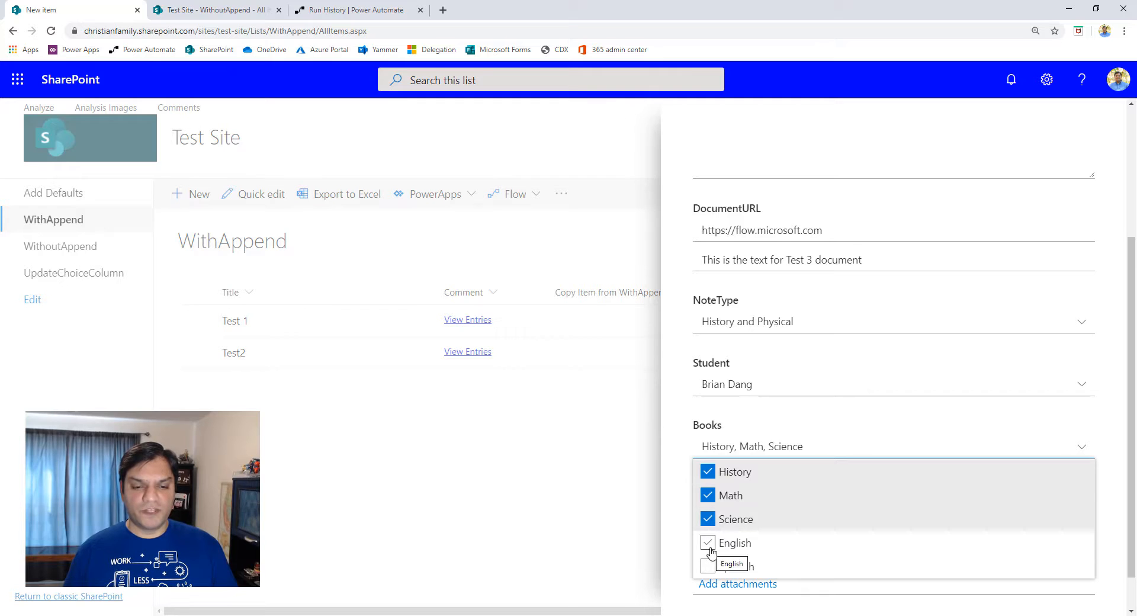
{"action": "left_click", "coordinate": [710, 544]}
{"action": "left_click", "coordinate": [709, 566]}
{"action": "left_click", "coordinate": [672, 573]}
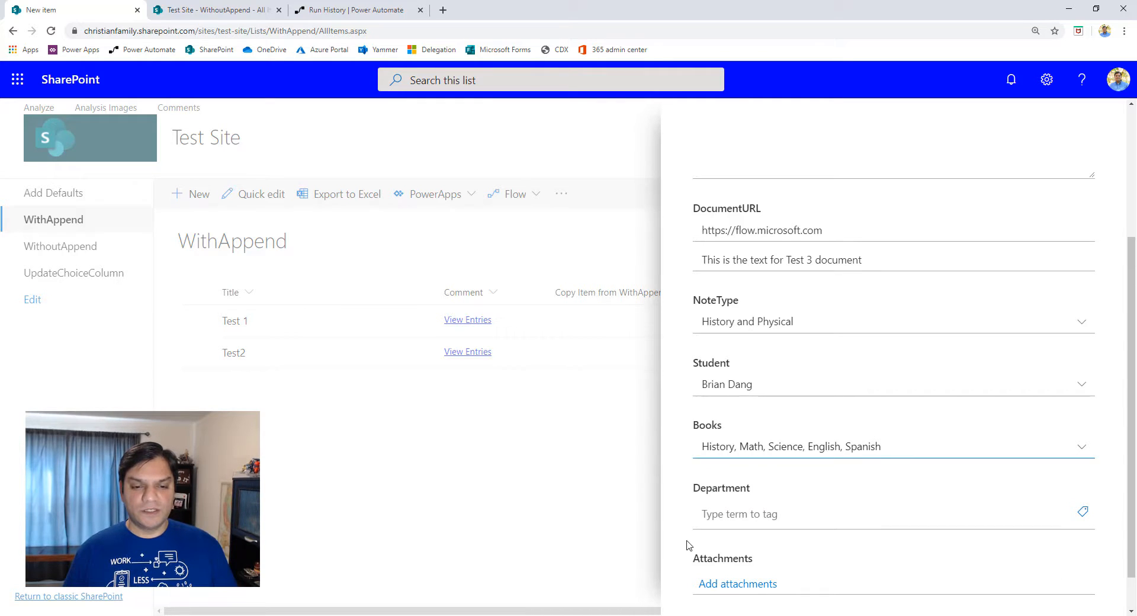
Tag the new item's Department with the term IT and save the item.
{"action": "scroll", "coordinate": [689, 545], "scroll_direction": "down", "scroll_amount": 1}
{"action": "left_click", "coordinate": [1087, 474]}
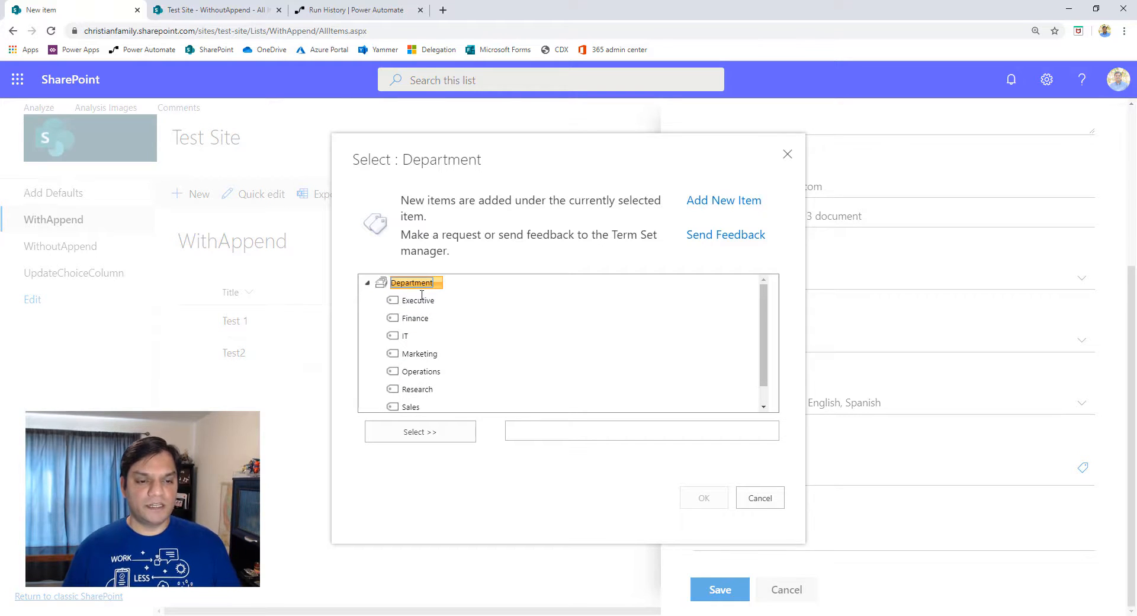
{"action": "left_click", "coordinate": [419, 302]}
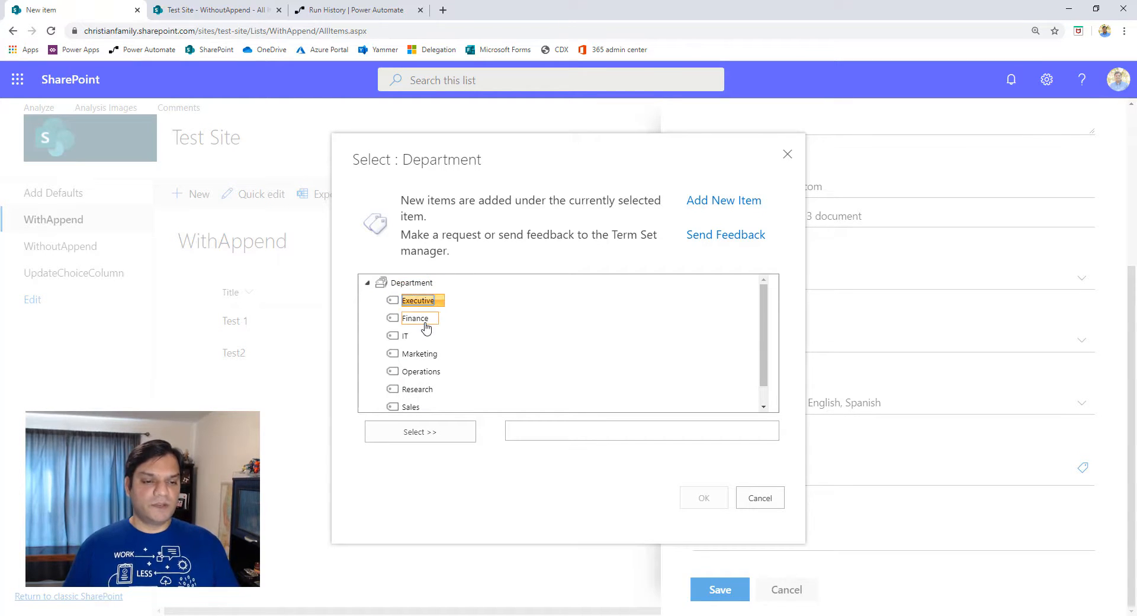
{"action": "left_click", "coordinate": [406, 336]}
{"action": "left_click", "coordinate": [421, 429]}
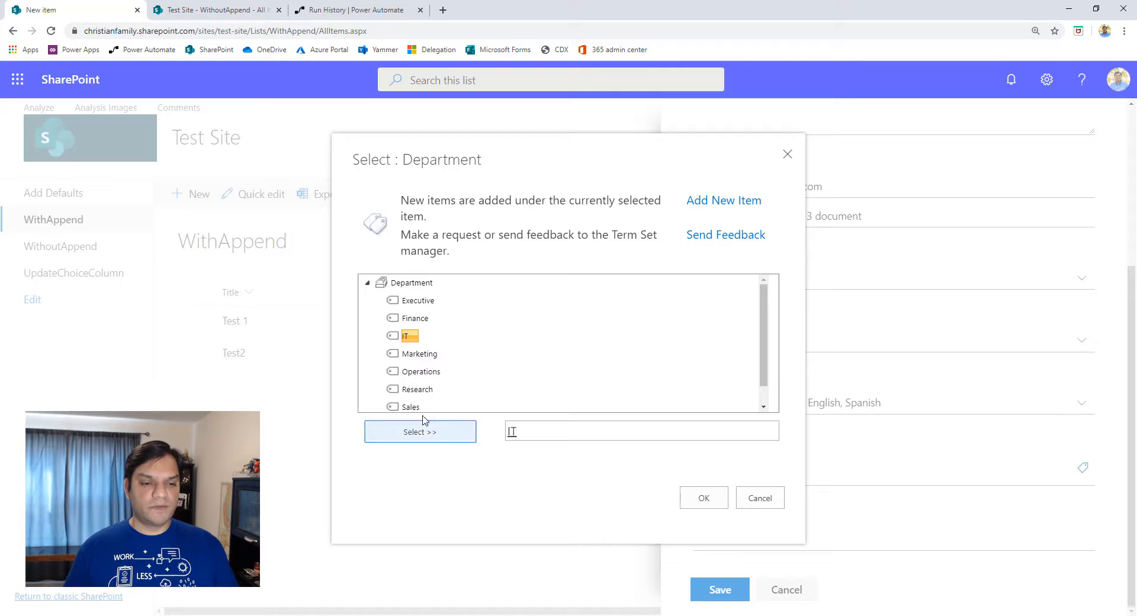
{"action": "left_click", "coordinate": [705, 501]}
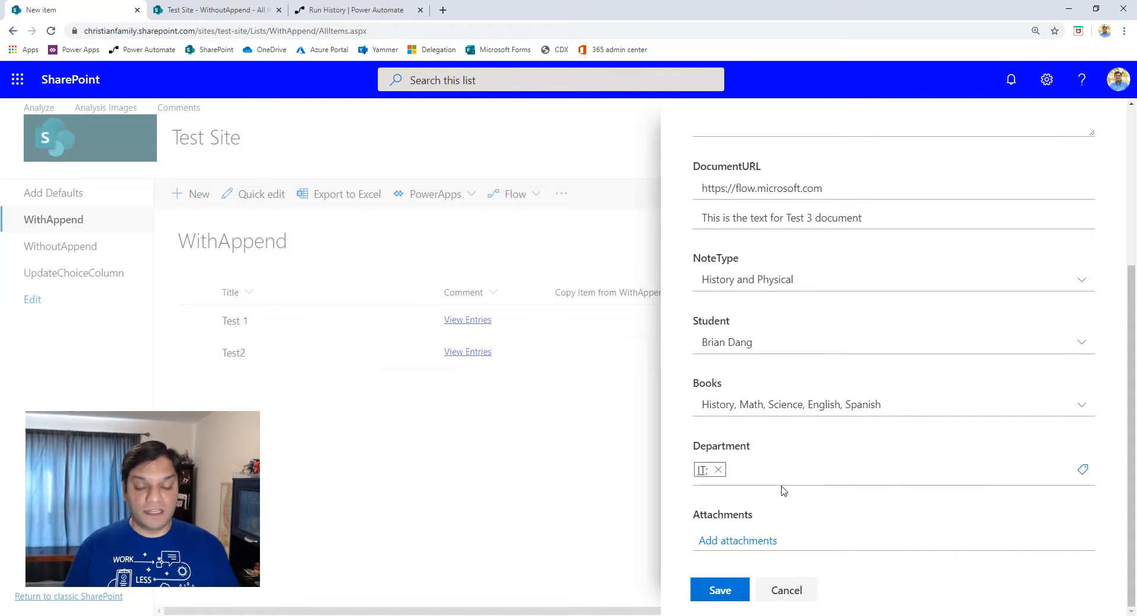
{"action": "left_click", "coordinate": [719, 591]}
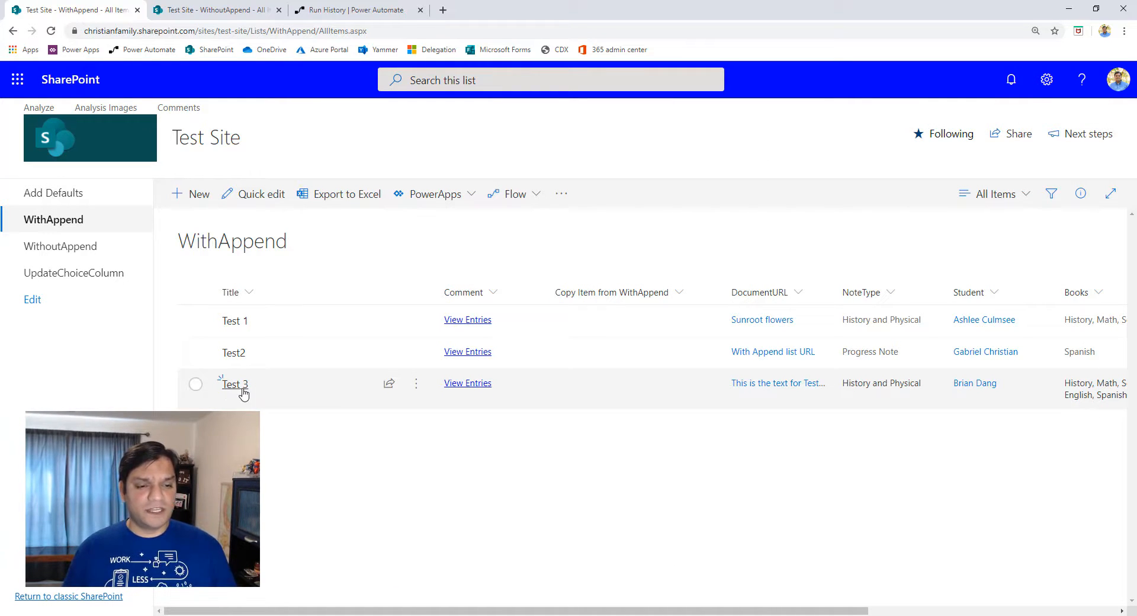
Edit the Test 3 item to append the comment "This is the second entry for the live demo" and save it.
{"action": "left_click", "coordinate": [197, 385]}
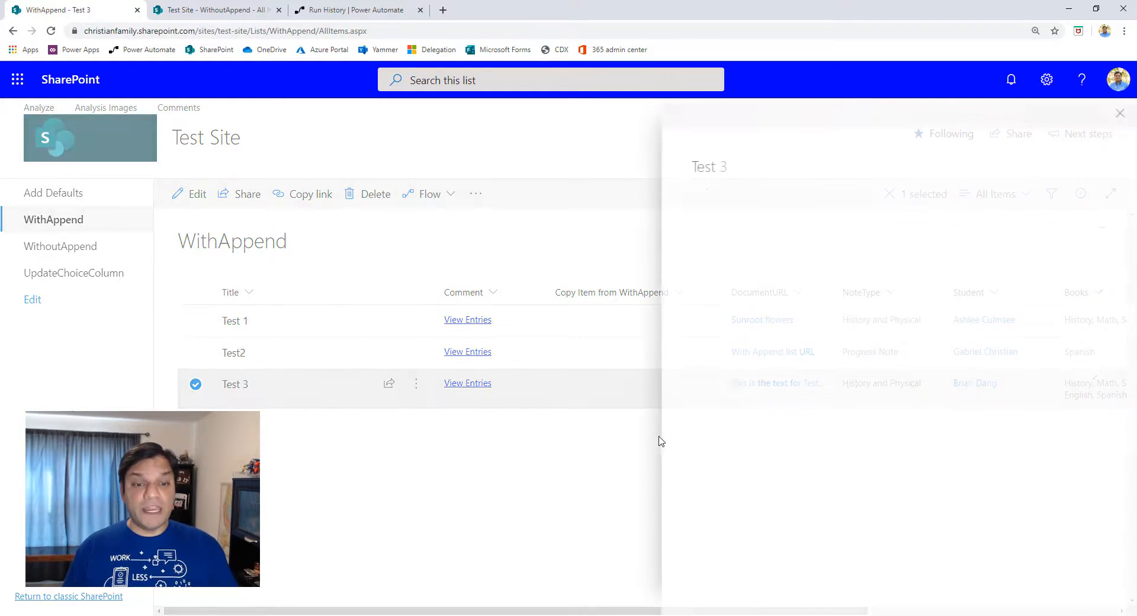
{"action": "left_click", "coordinate": [880, 274]}
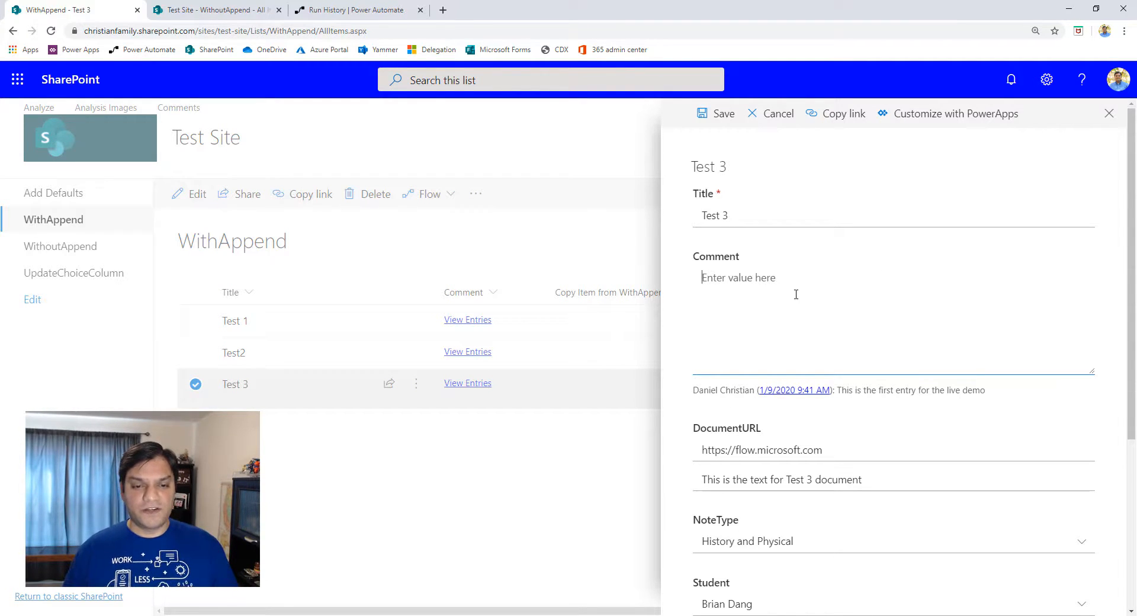
{"action": "type", "text": "This is"}
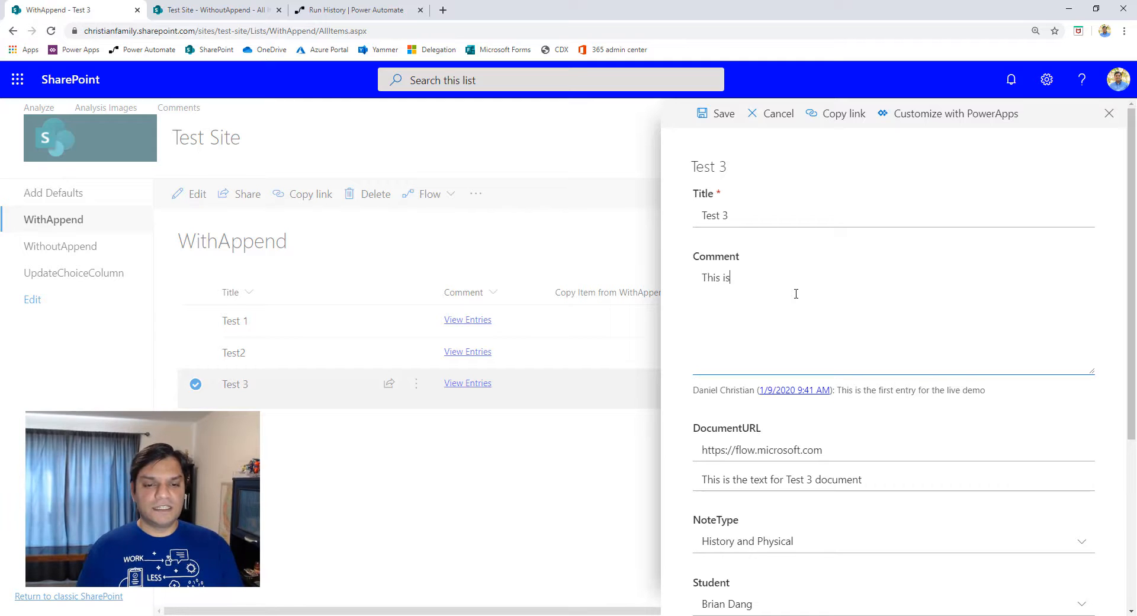
{"action": "type", "text": " the second entry"}
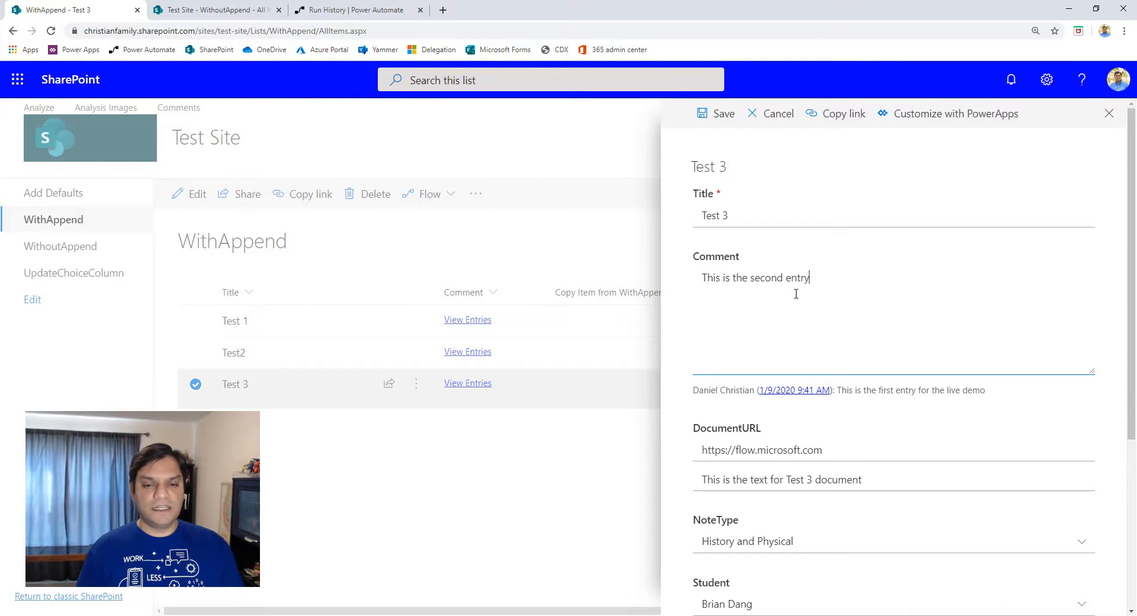
{"action": "type", "text": " frr the live demo"}
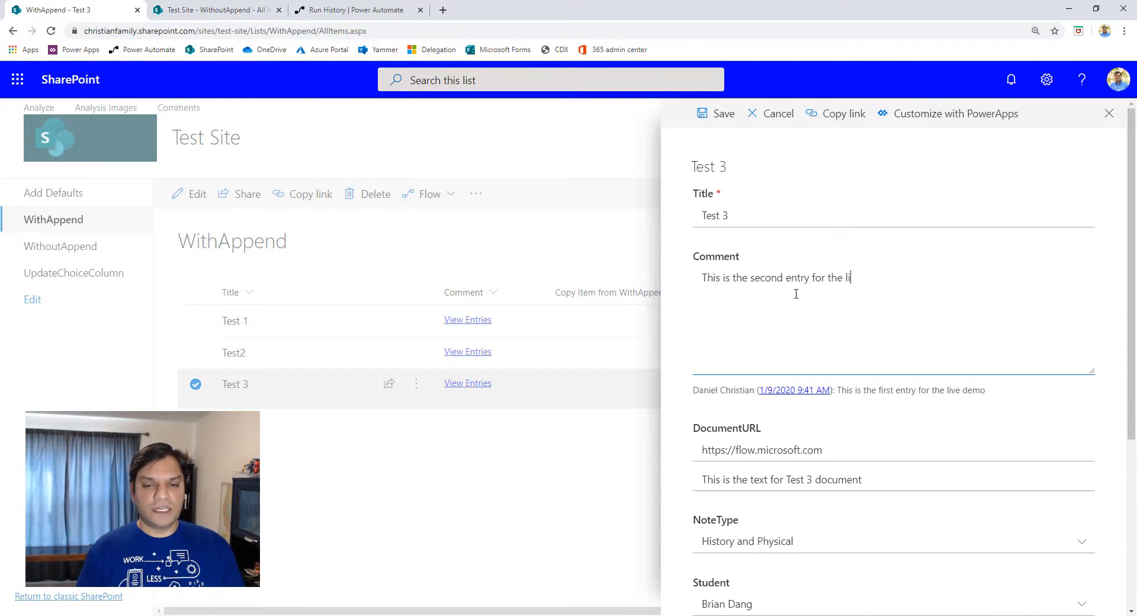
{"action": "left_click", "coordinate": [734, 121]}
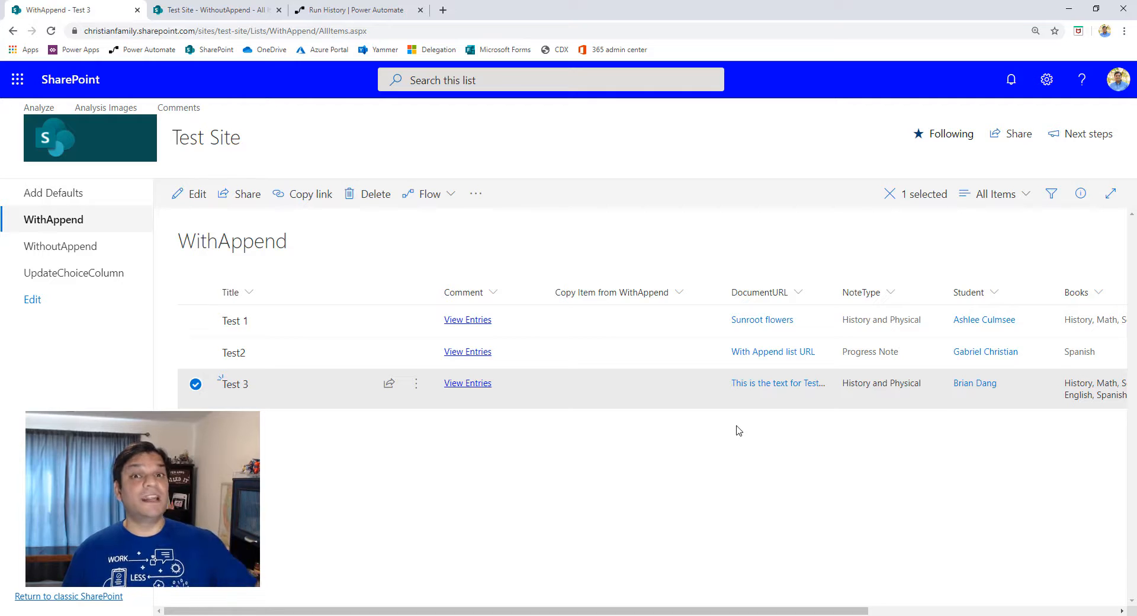
Append the comment "this is the third entry for the live demo" to the Test 3 item and save it.
{"action": "left_click", "coordinate": [186, 201]}
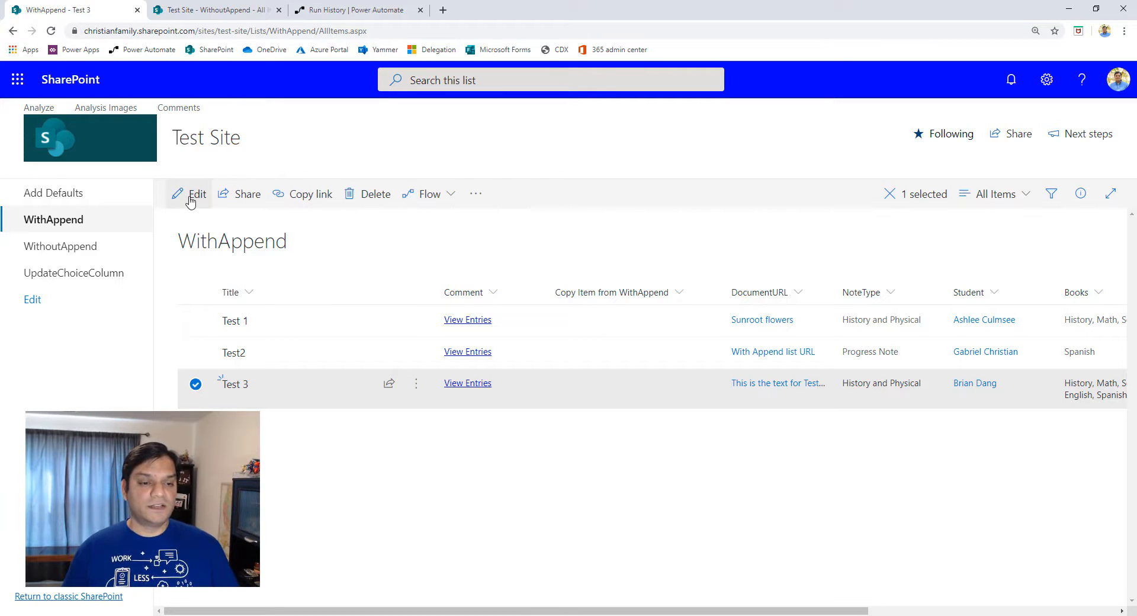
{"action": "left_click", "coordinate": [778, 296]}
{"action": "type", "text": "this is the "}
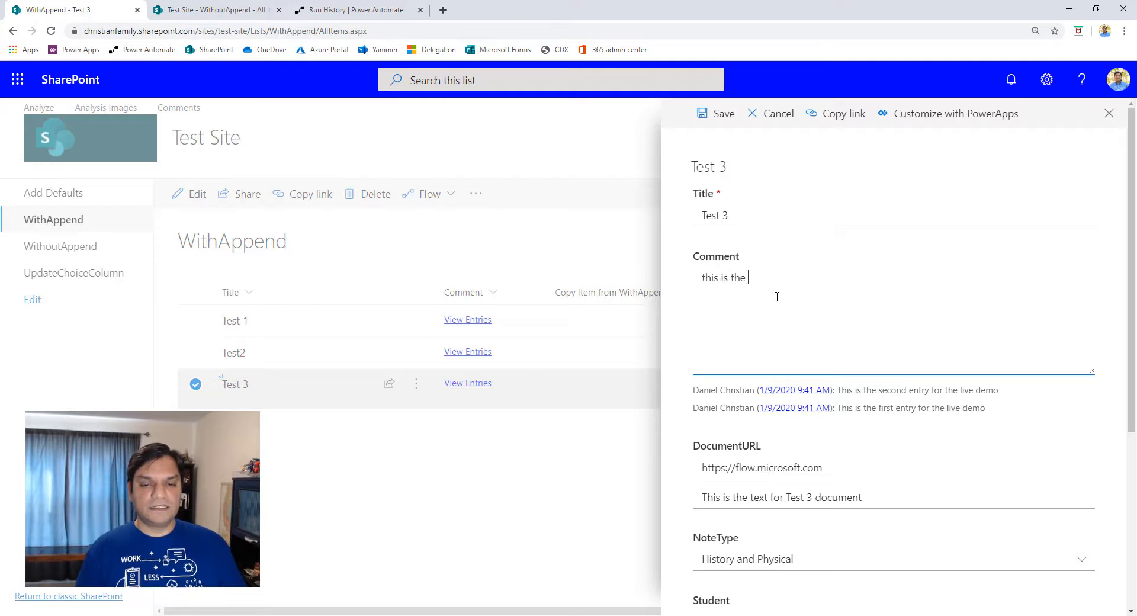
{"action": "type", "text": "third entry for the live demo"}
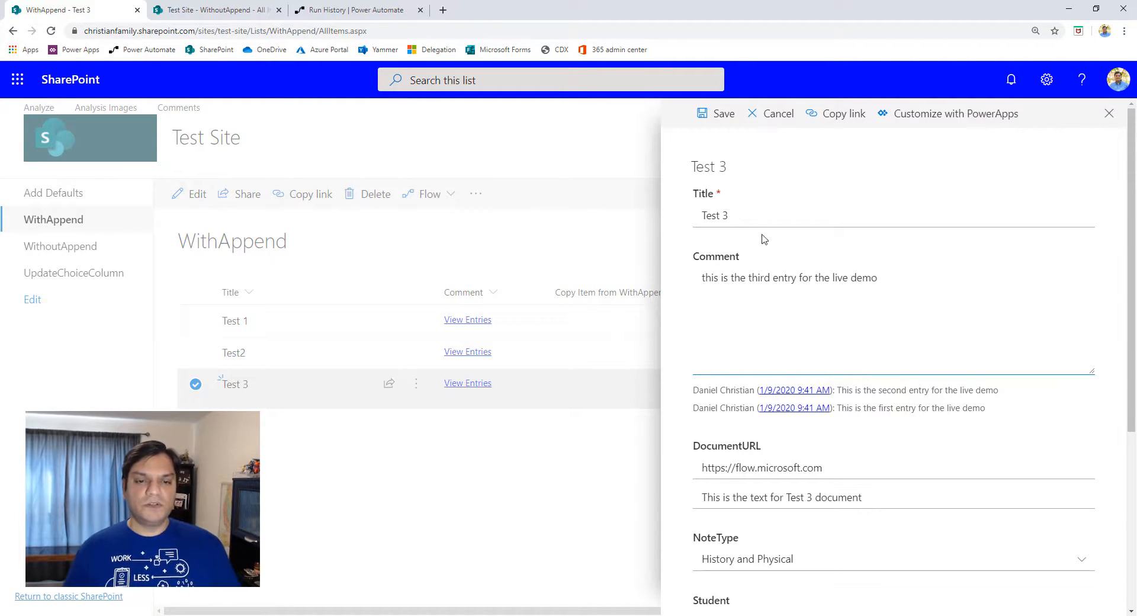
{"action": "left_click", "coordinate": [721, 114]}
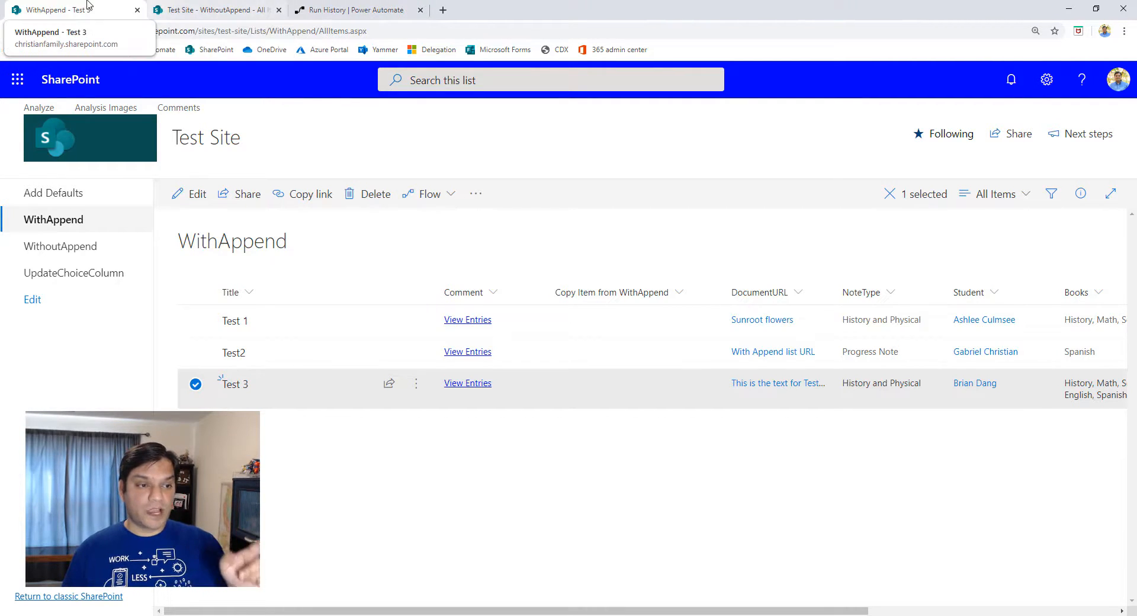
View the WithoutAppend list, and switch to Power Automate to examine the details of the "Copy from WithAppend to WithoutAppend" flow.
{"action": "left_click", "coordinate": [193, 7]}
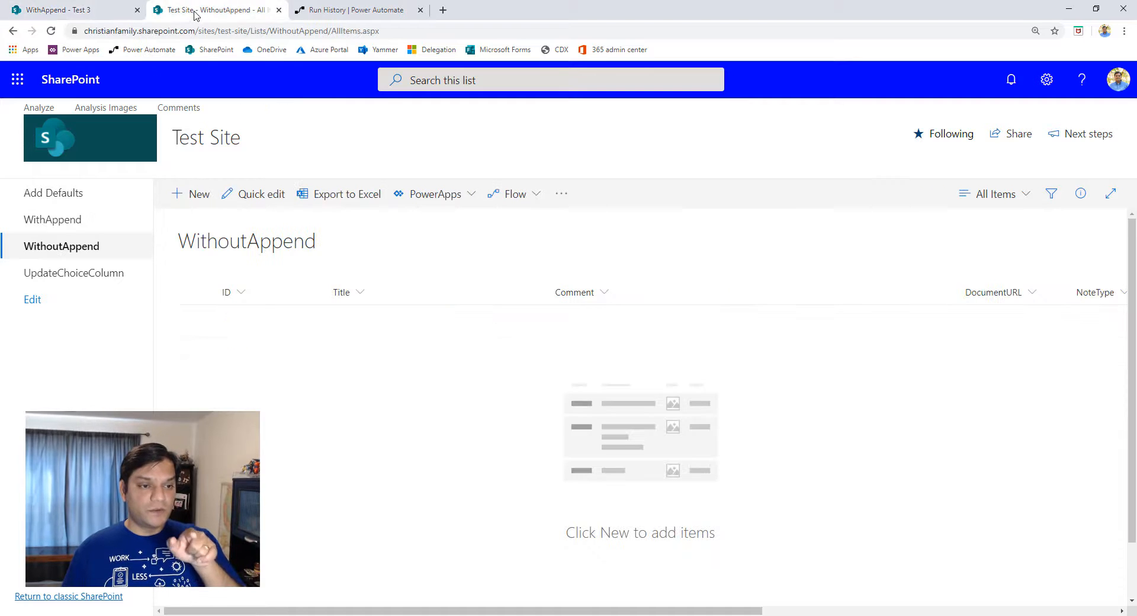
{"action": "left_click", "coordinate": [350, 10]}
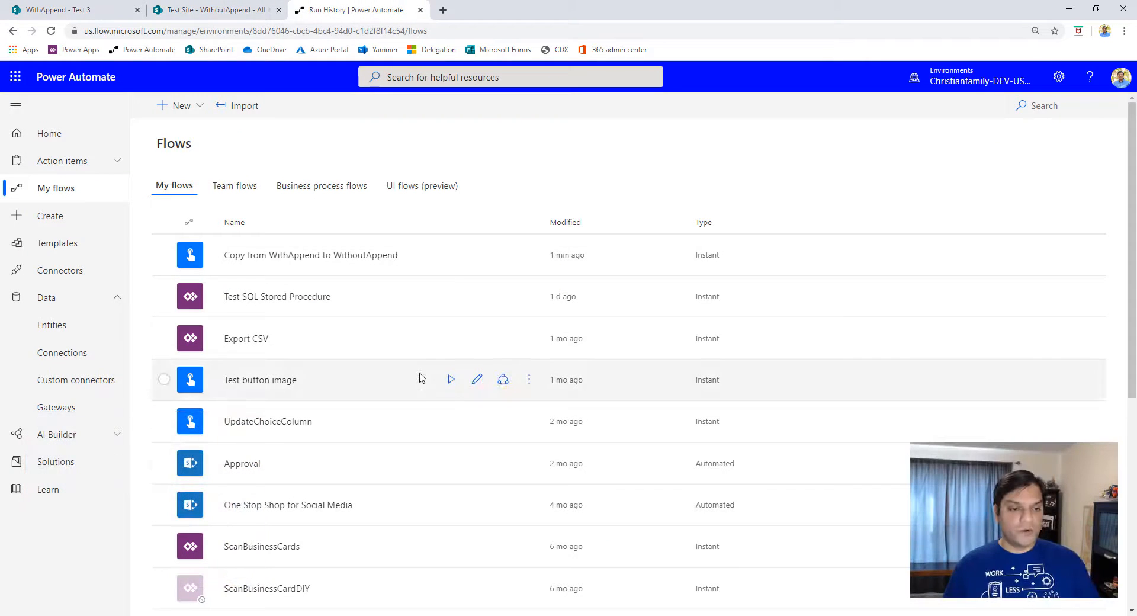
{"action": "left_click", "coordinate": [307, 256]}
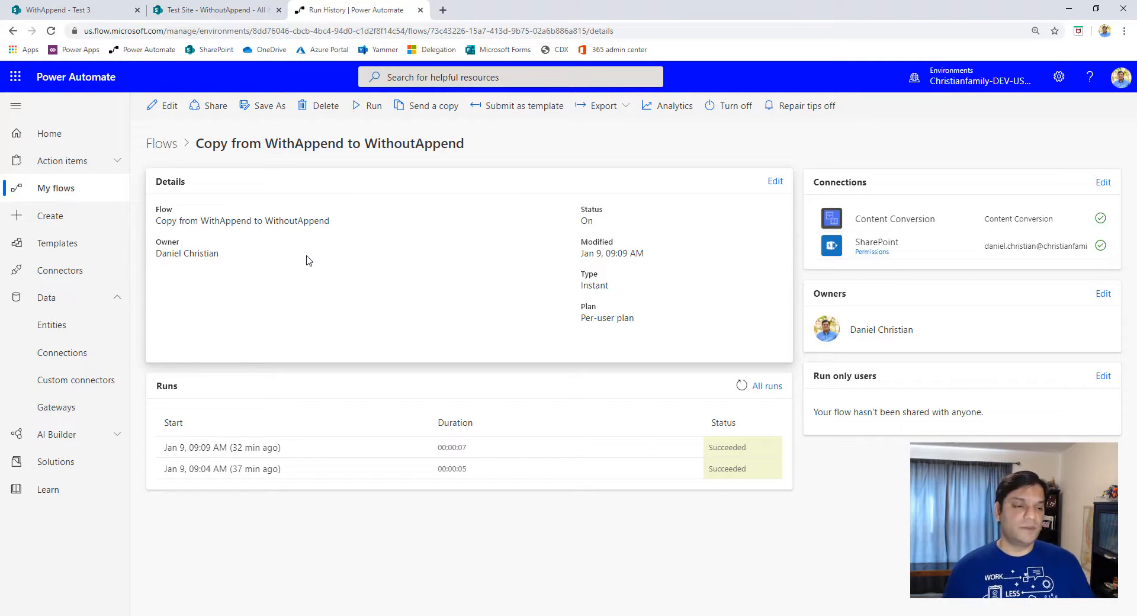
Review the repeat interval choices for a new scheduled flow, and close the setup without creating it.
{"action": "left_click", "coordinate": [59, 220]}
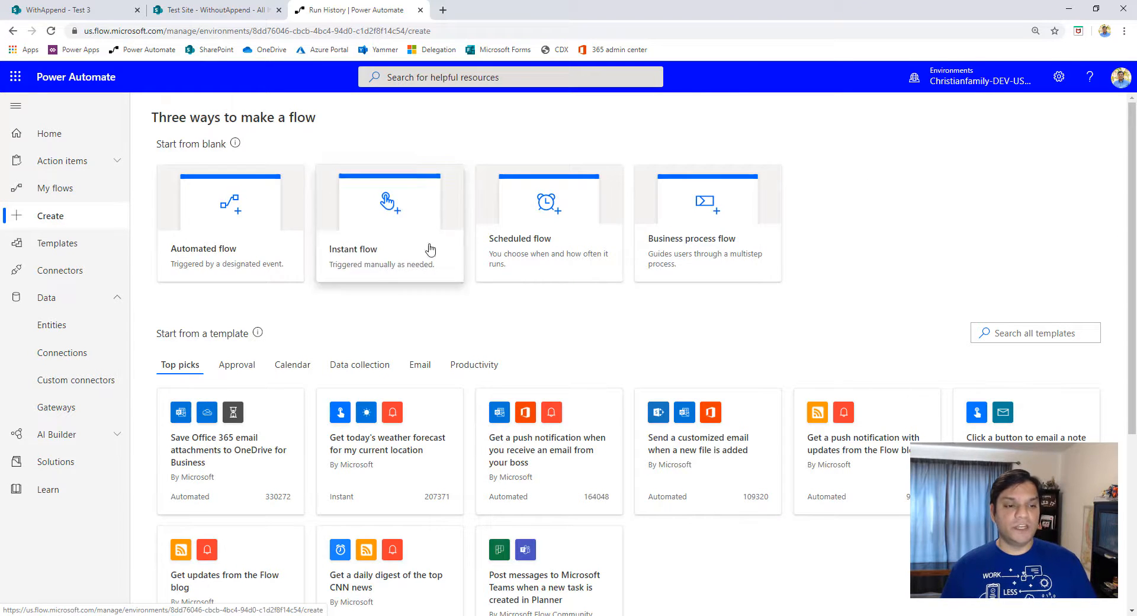
{"action": "left_click", "coordinate": [537, 252]}
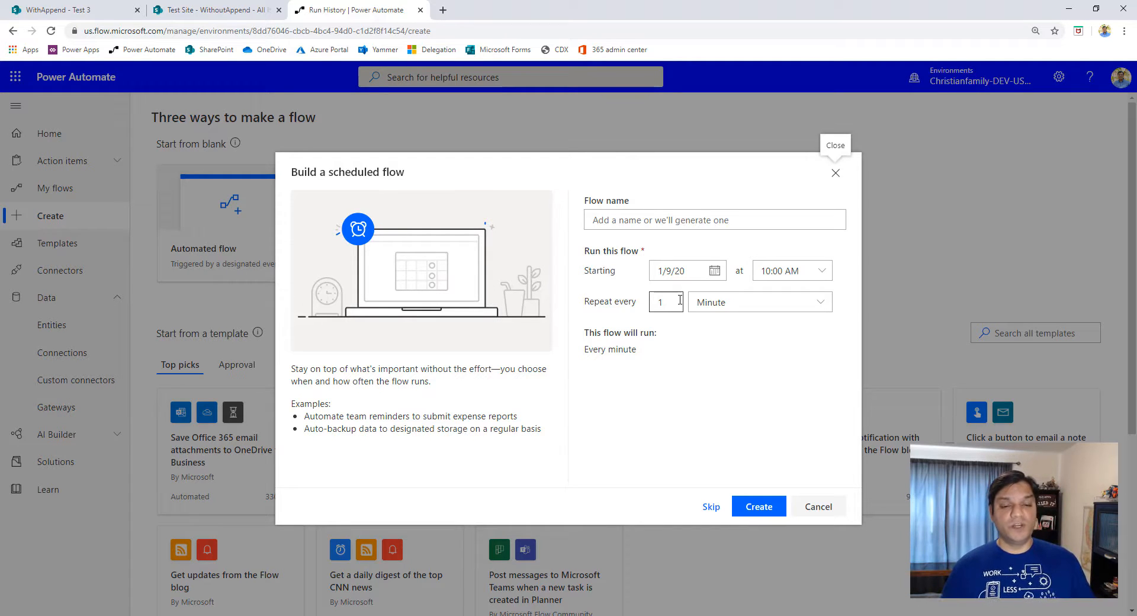
{"action": "left_click", "coordinate": [816, 304]}
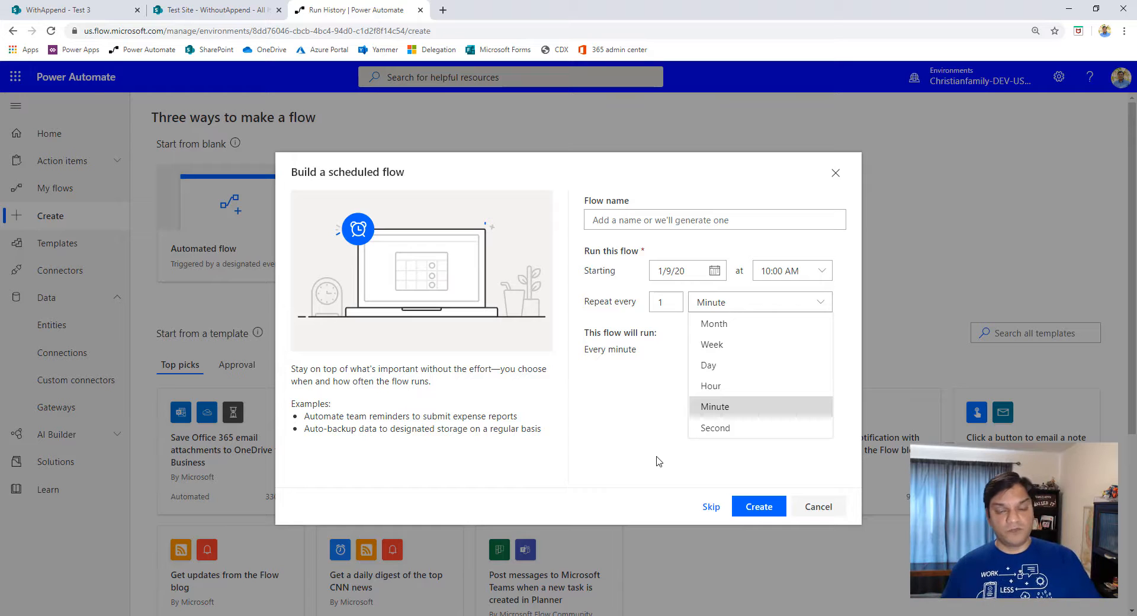
{"action": "left_click", "coordinate": [816, 508]}
Run the "Copy from WithAppend to WithoutAppend" flow from its details page and open the newly started run.
{"action": "left_click", "coordinate": [54, 196]}
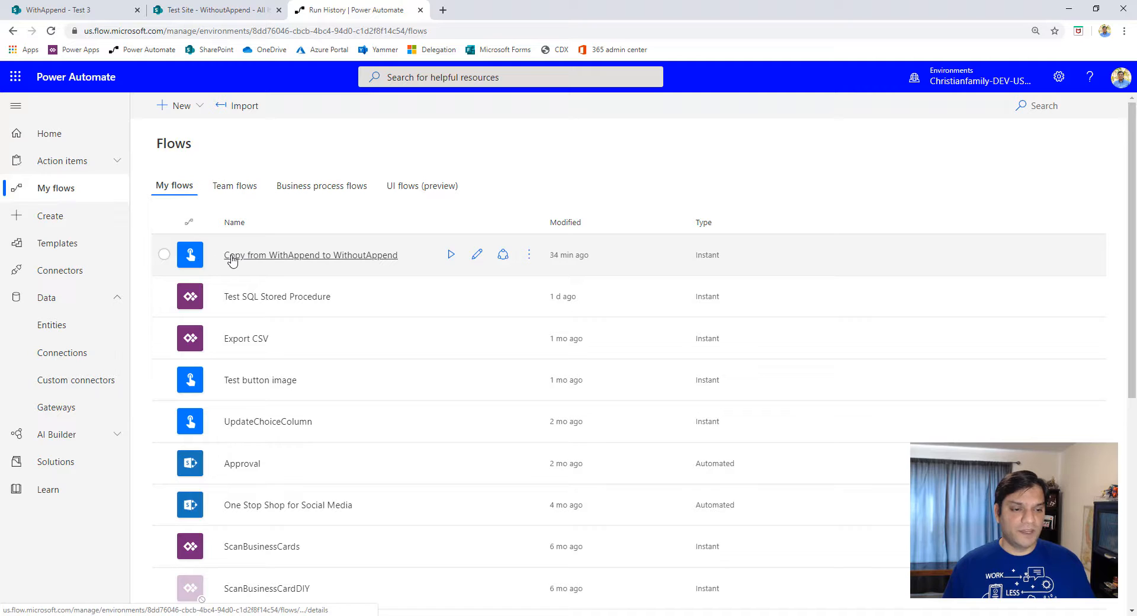
{"action": "left_click", "coordinate": [380, 256]}
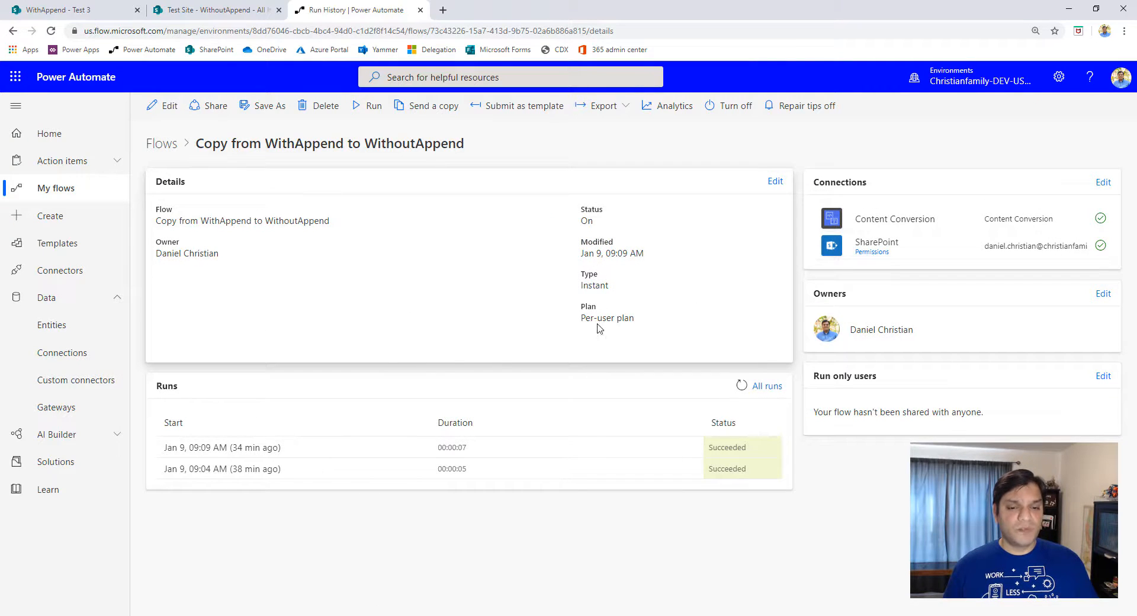
{"action": "left_click", "coordinate": [367, 106]}
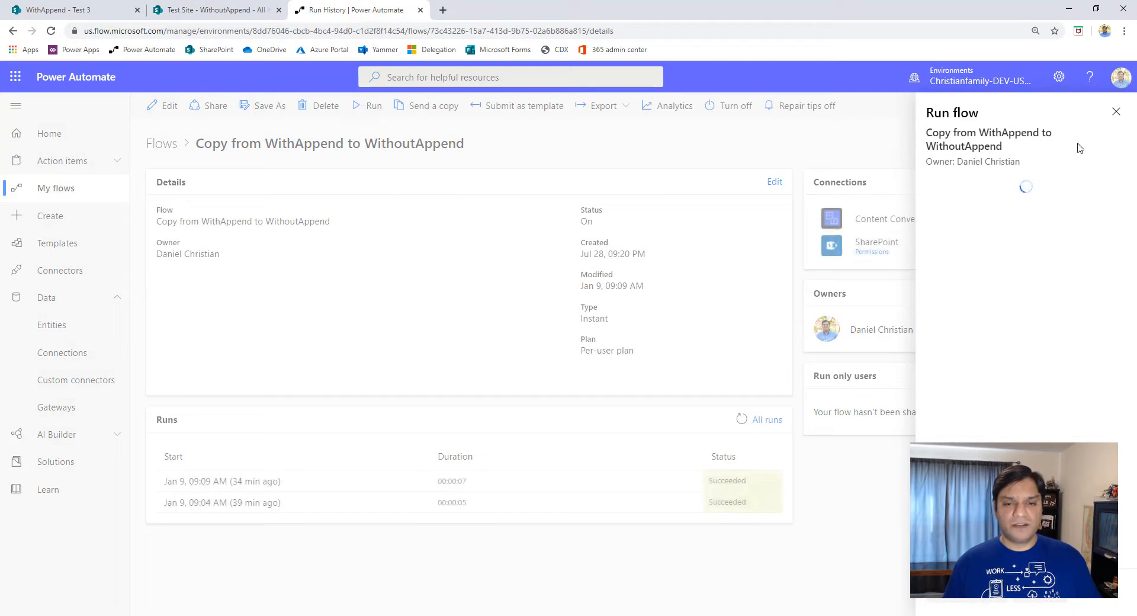
{"action": "left_click", "coordinate": [972, 601]}
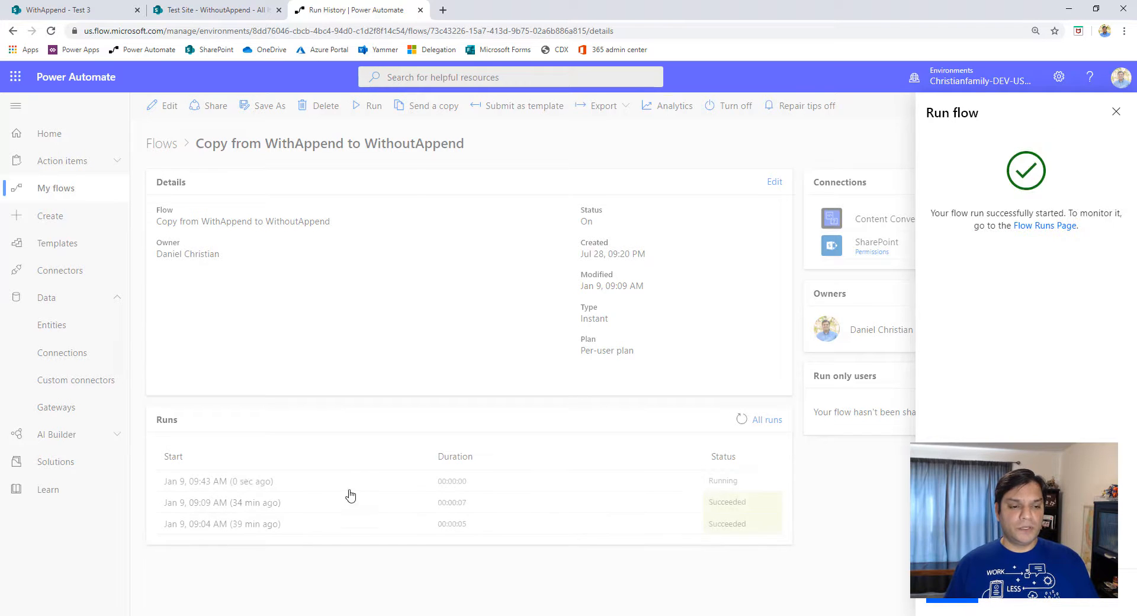
{"action": "left_click", "coordinate": [951, 600]}
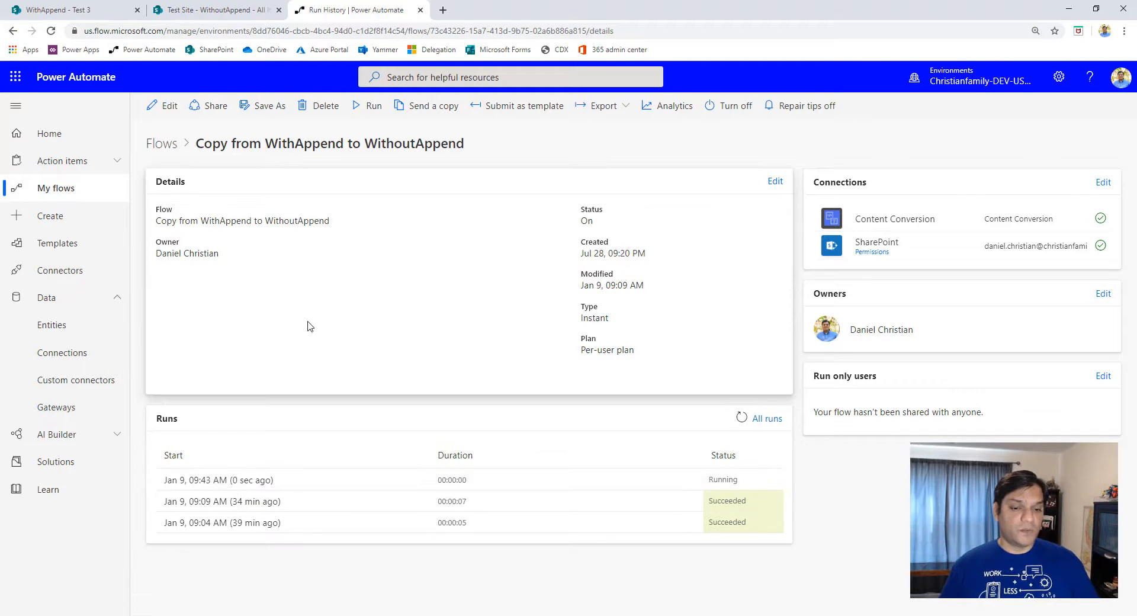
{"action": "left_click", "coordinate": [260, 482]}
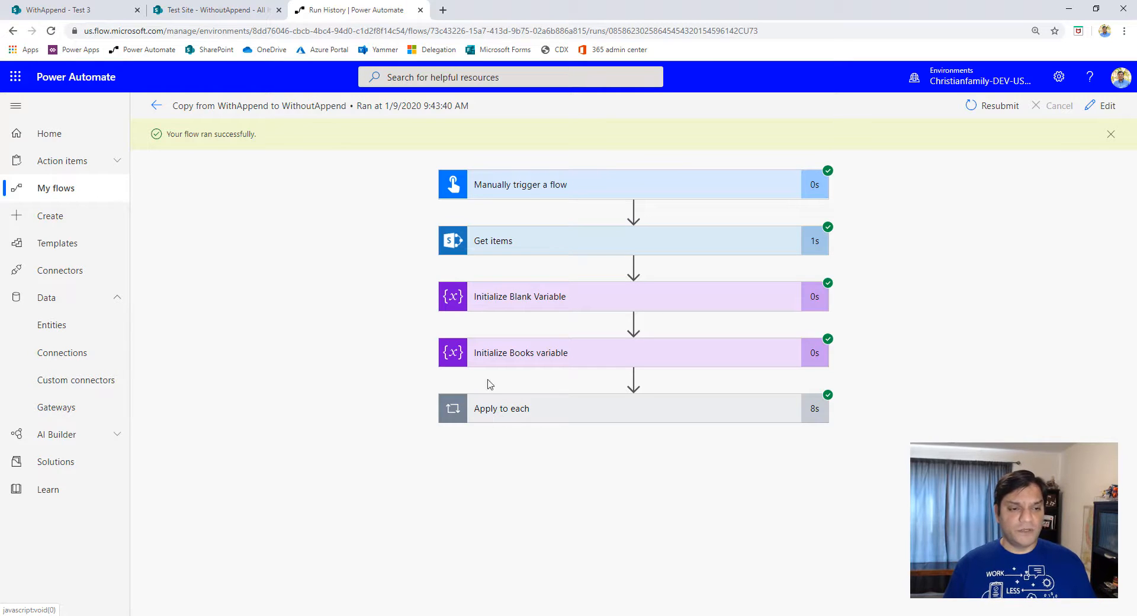
Check the source items in the WithAppend list, and reload the WithoutAppend list to look for the copied items.
{"action": "left_click", "coordinate": [59, 9]}
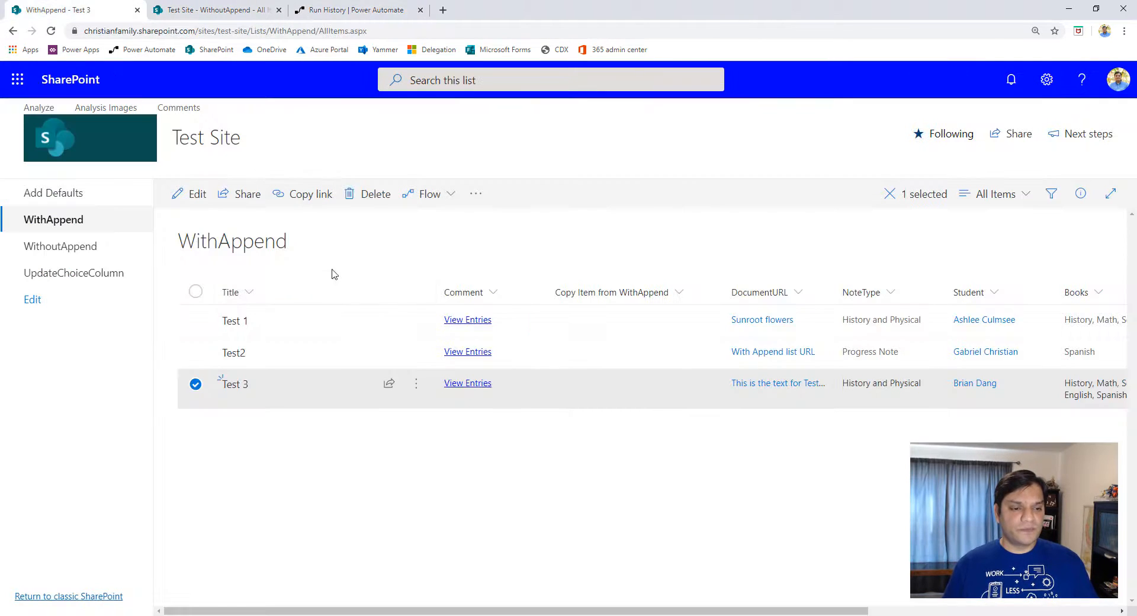
{"action": "left_click", "coordinate": [289, 437]}
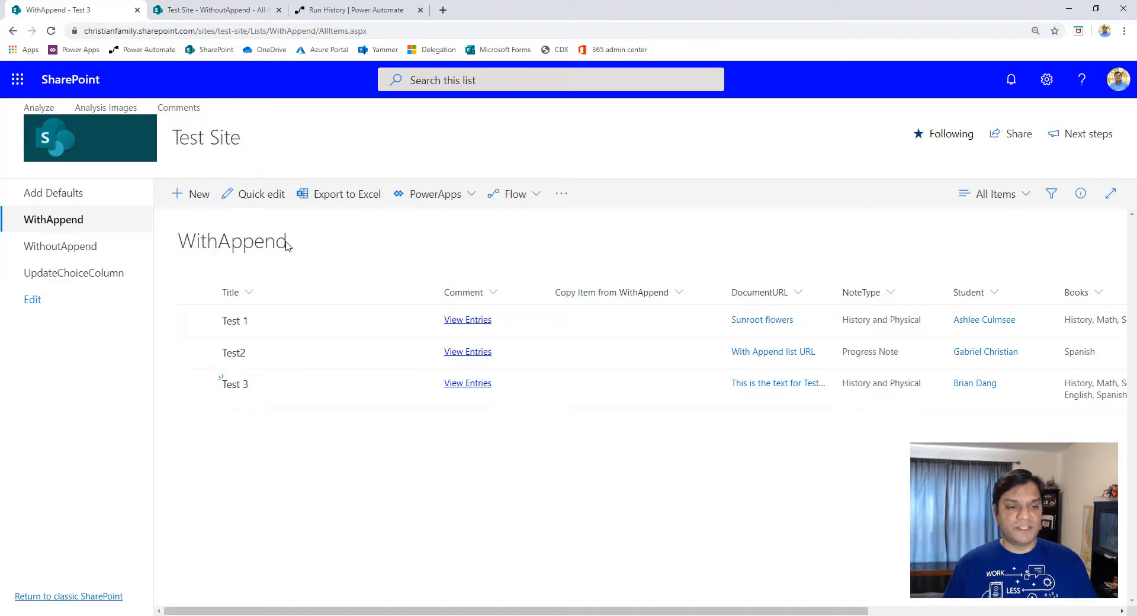
{"action": "left_click", "coordinate": [201, 9]}
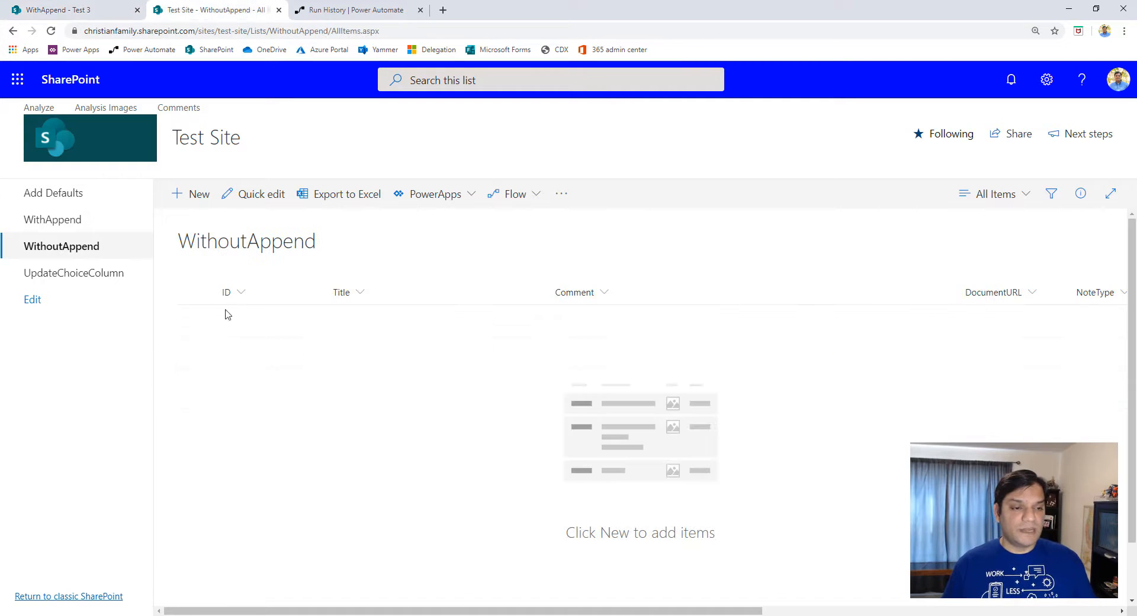
{"action": "left_click", "coordinate": [51, 30]}
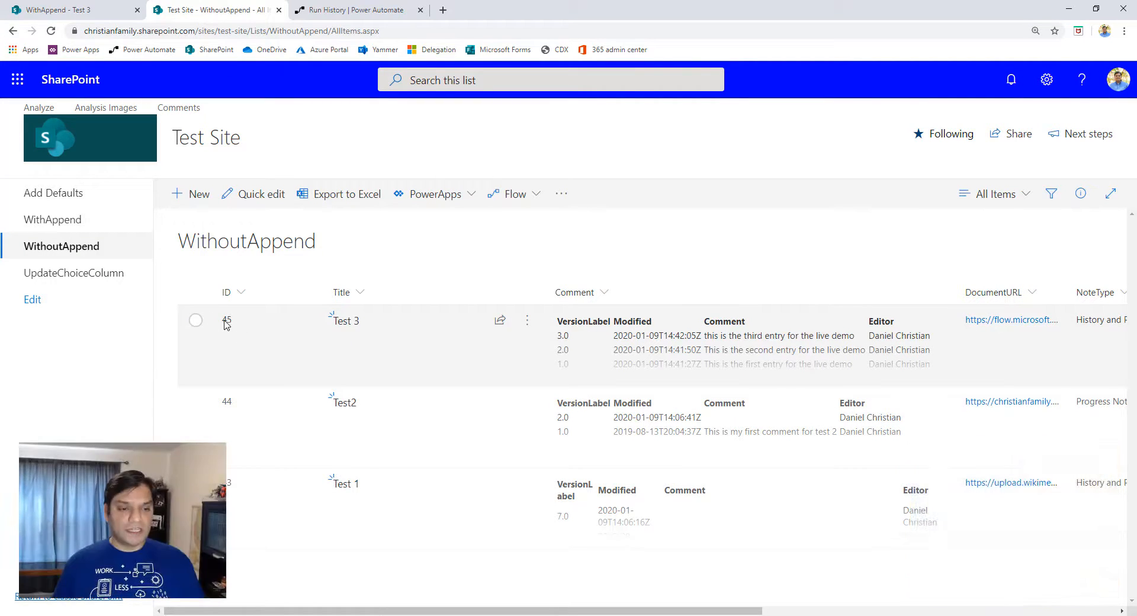
Open the copied Test 3 item in WithoutAppend and review its full comment history and remaining fields.
{"action": "left_click", "coordinate": [348, 326]}
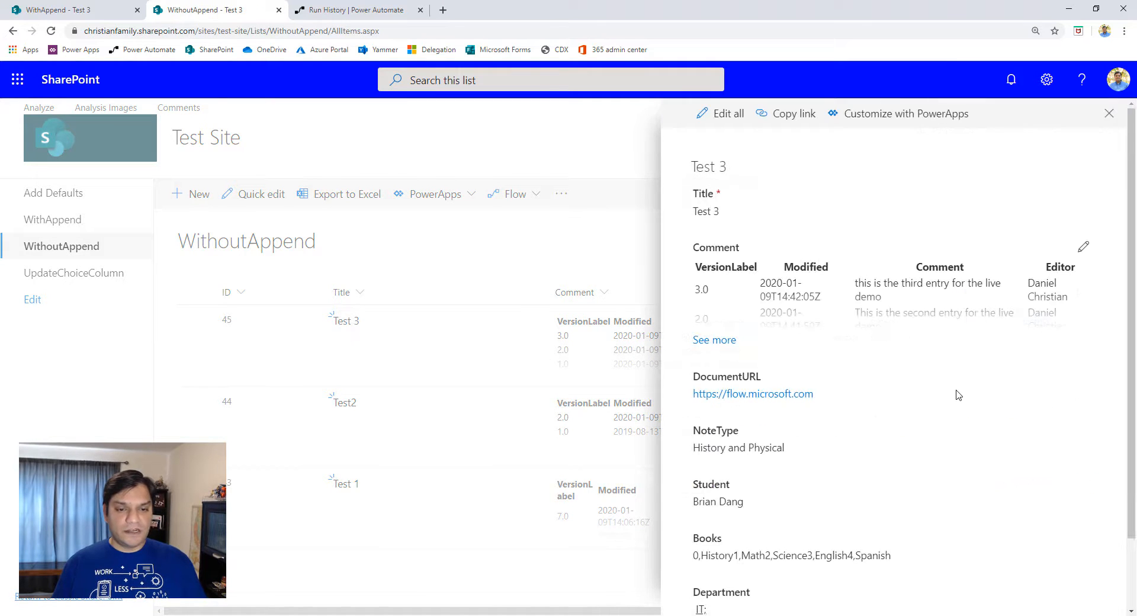
{"action": "left_click", "coordinate": [715, 340]}
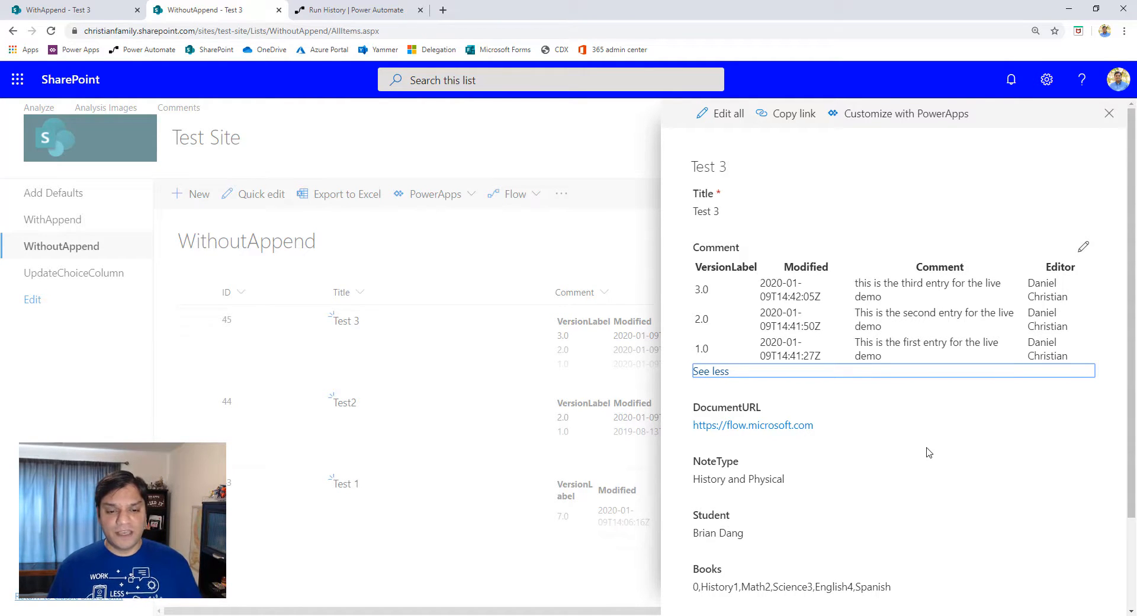
{"action": "scroll", "coordinate": [927, 441], "scroll_direction": "down", "scroll_amount": 2}
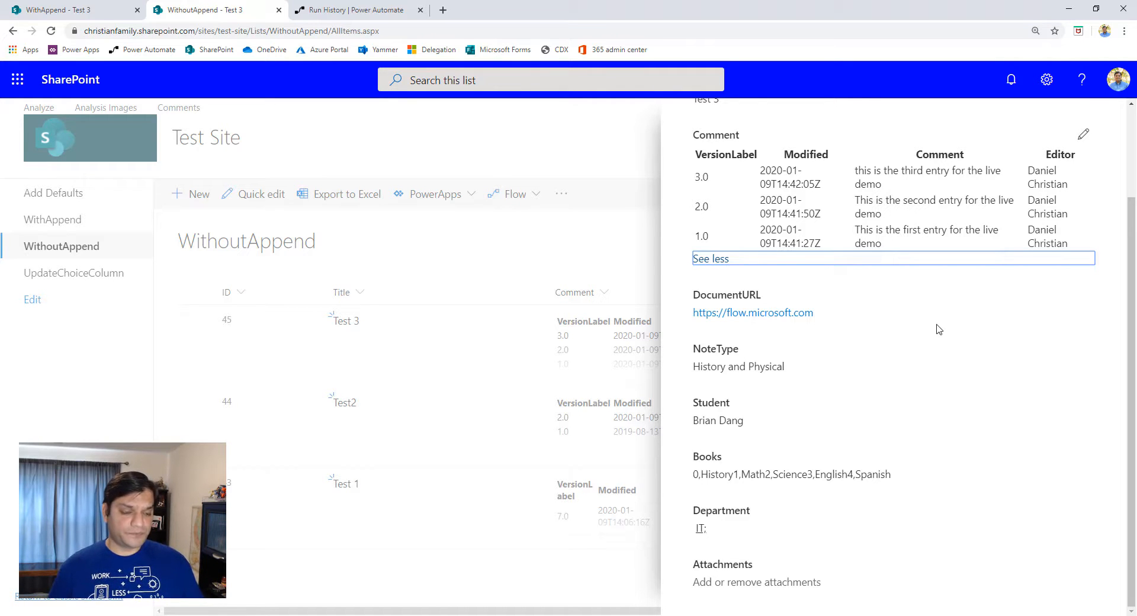
Open the flow for editing in Power Automate and examine its manual trigger and the Get items action with advanced options.
{"action": "left_click", "coordinate": [334, 11]}
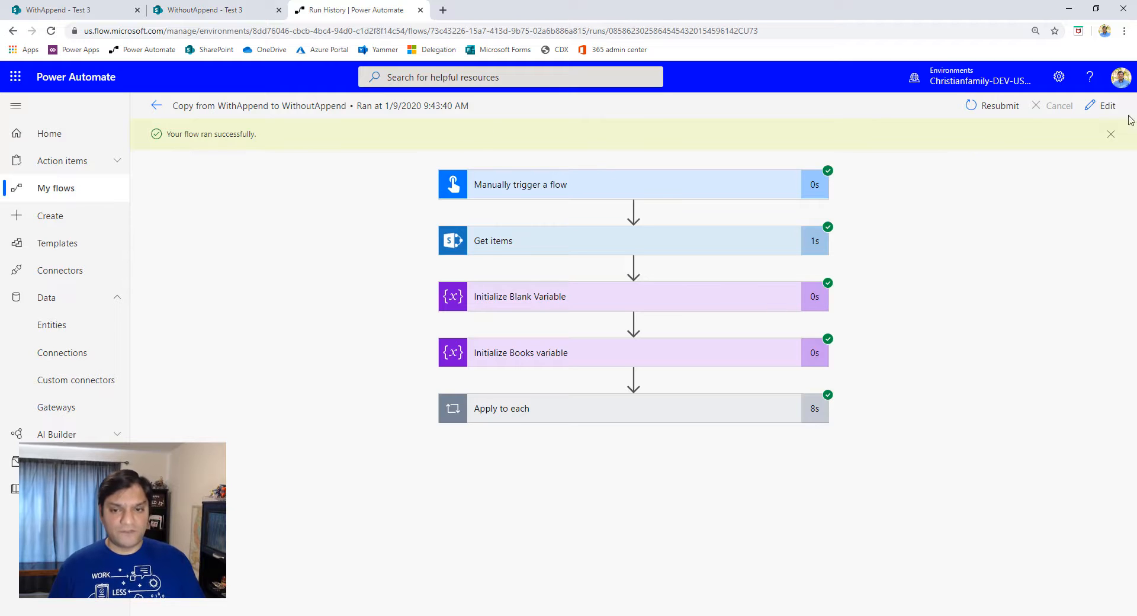
{"action": "left_click", "coordinate": [1109, 106]}
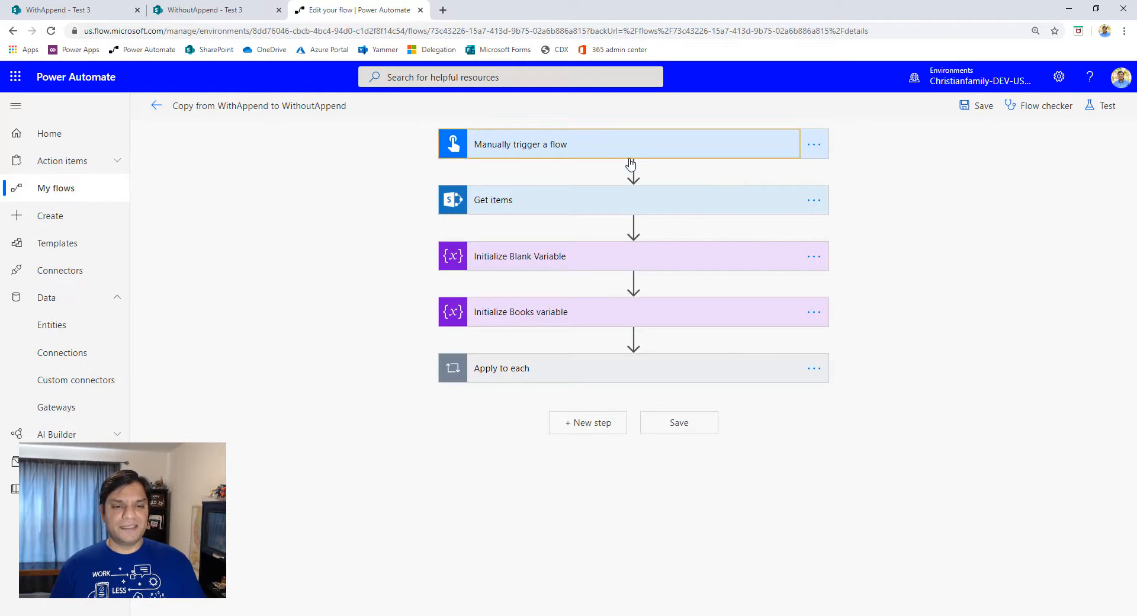
{"action": "left_click", "coordinate": [550, 153]}
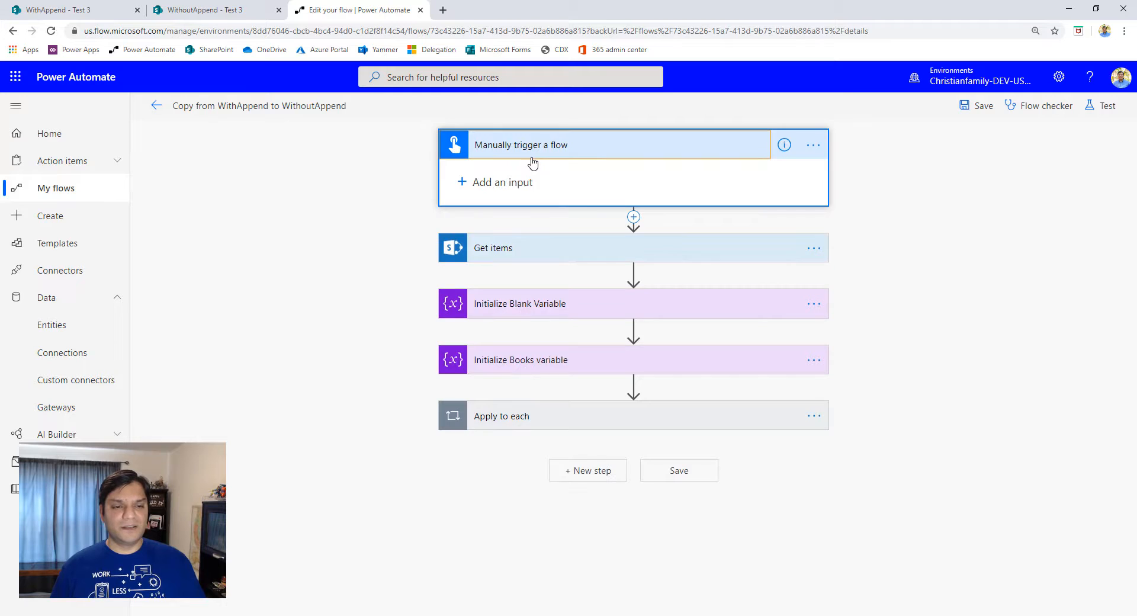
{"action": "left_click", "coordinate": [553, 248]}
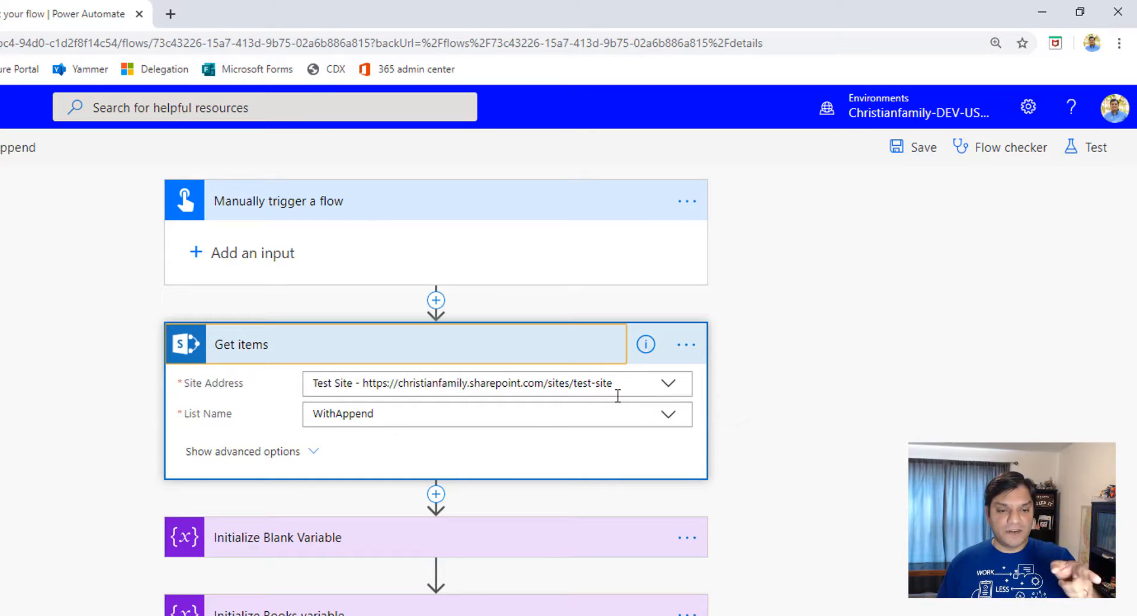
{"action": "left_click", "coordinate": [259, 459]}
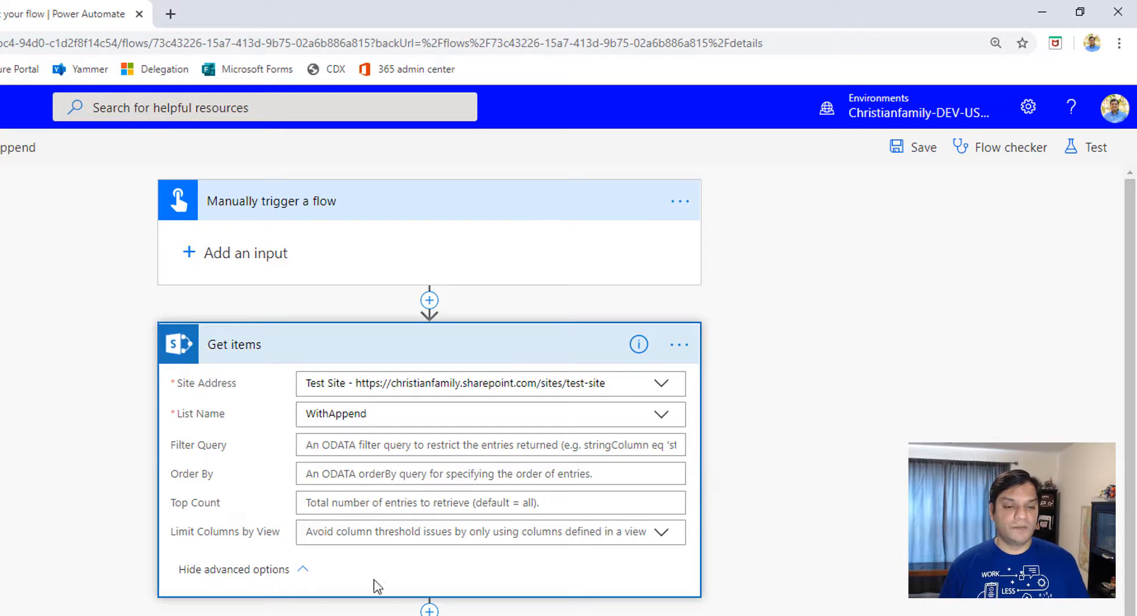
Expand the Initialize Blank Variable and Initialize Books variable actions to examine their names and types.
{"action": "scroll", "coordinate": [373, 571], "scroll_direction": "down", "scroll_amount": 1}
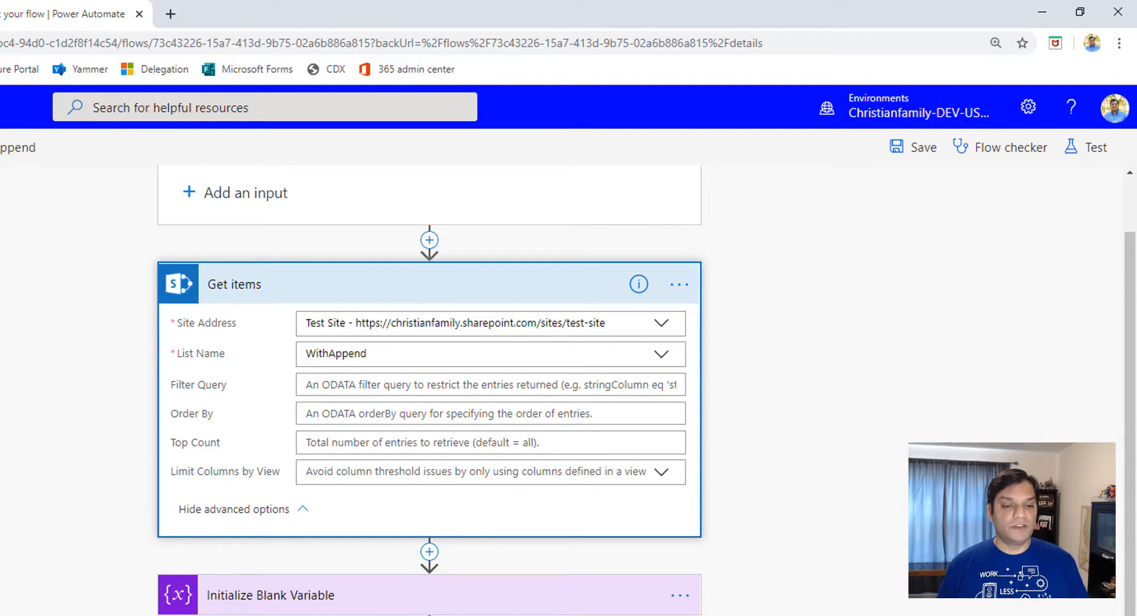
{"action": "left_click", "coordinate": [490, 607]}
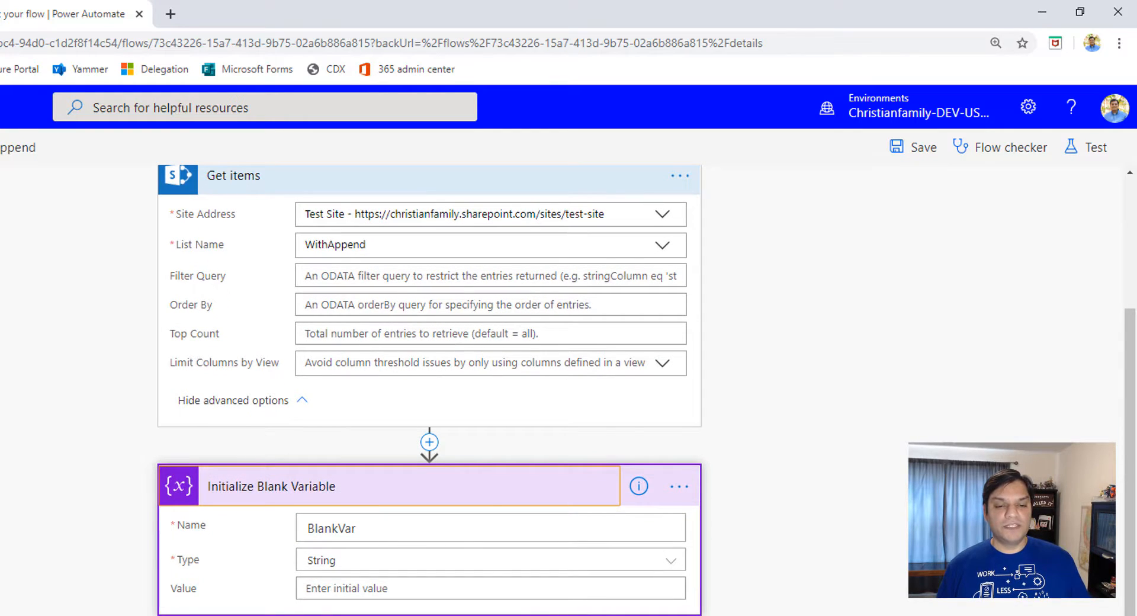
{"action": "left_click", "coordinate": [430, 613]}
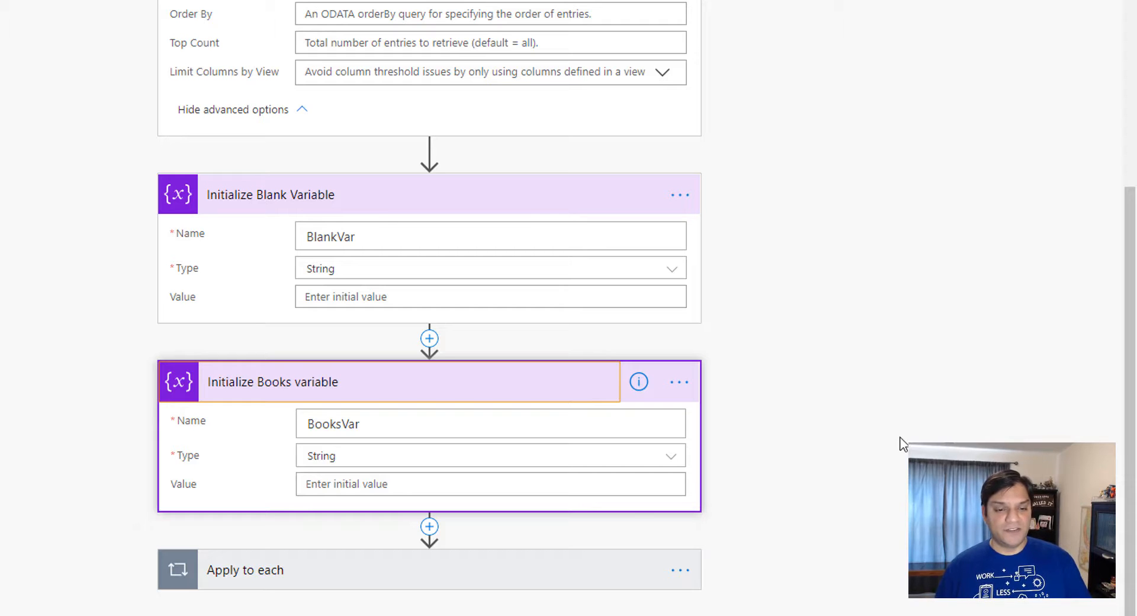
Expand the Apply to each loop and examine its input and the settings of Send an HTTP request to SharePoint.
{"action": "left_click", "coordinate": [463, 584]}
{"action": "scroll", "coordinate": [903, 499], "scroll_direction": "down", "scroll_amount": 6}
{"action": "scroll", "coordinate": [903, 499], "scroll_direction": "down", "scroll_amount": 3}
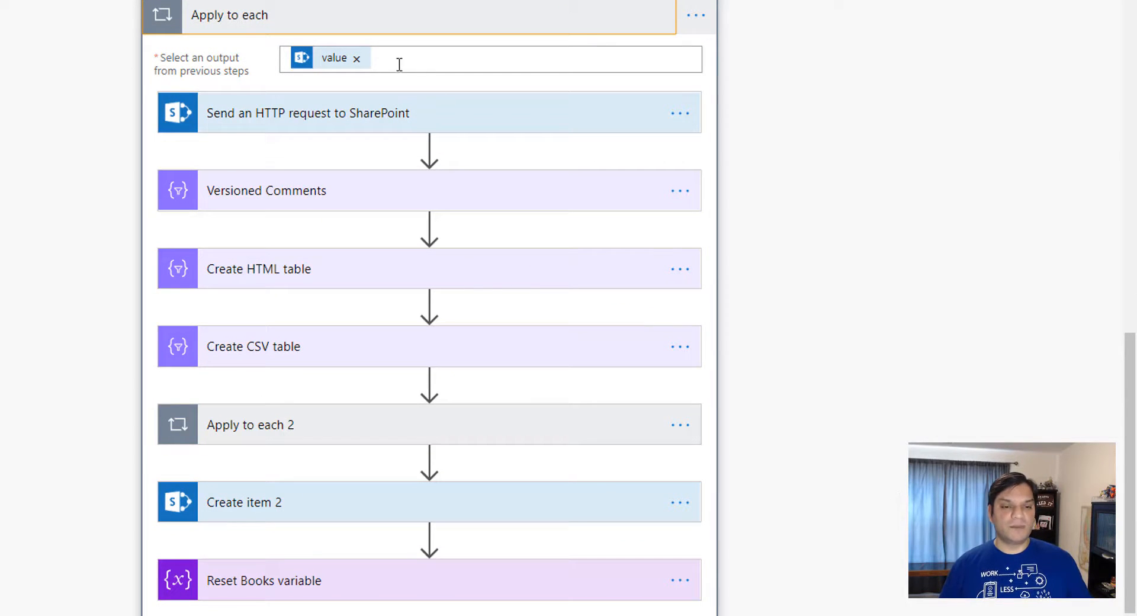
{"action": "mouse_move", "coordinate": [344, 75]}
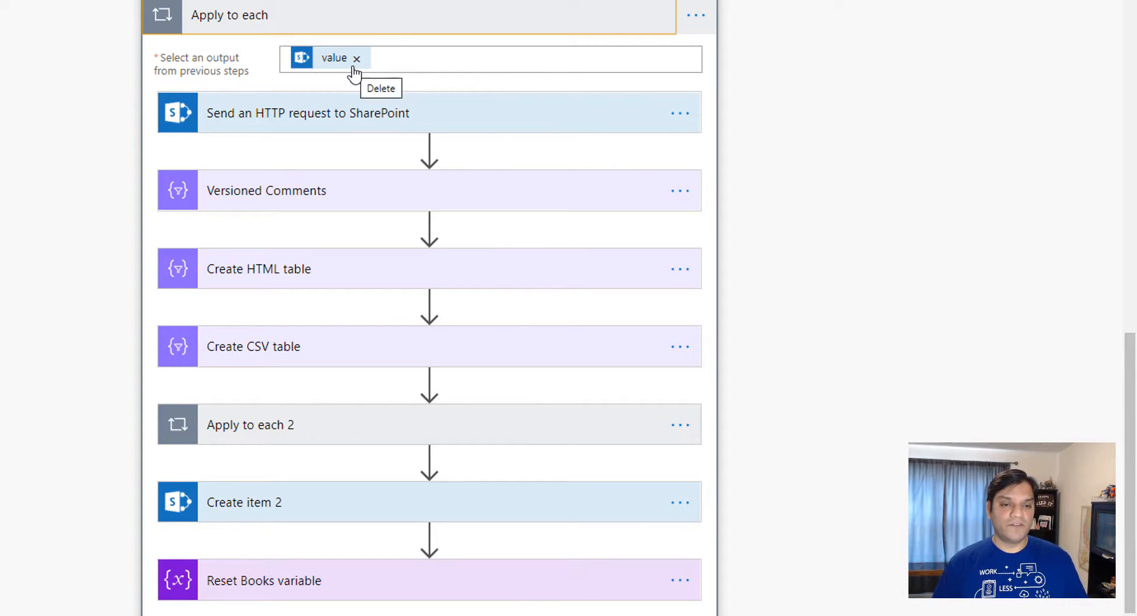
{"action": "left_click", "coordinate": [332, 114]}
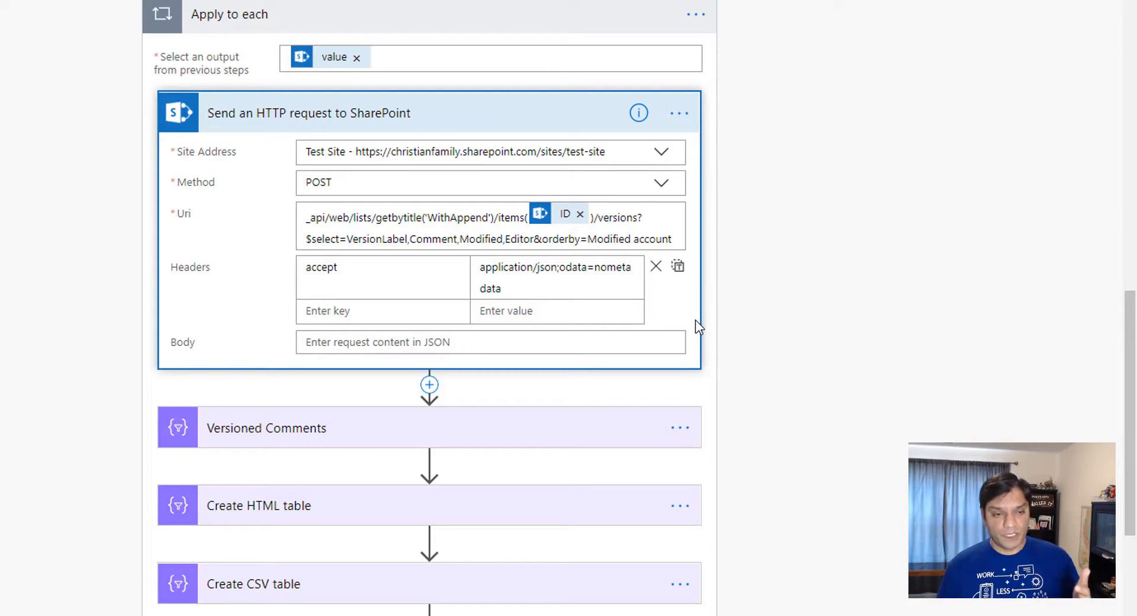
Expand the Versioned Comments action and examine its column mapping against the preceding HTTP request.
{"action": "scroll", "coordinate": [544, 318], "scroll_direction": "down", "scroll_amount": 2}
{"action": "left_click", "coordinate": [540, 304]}
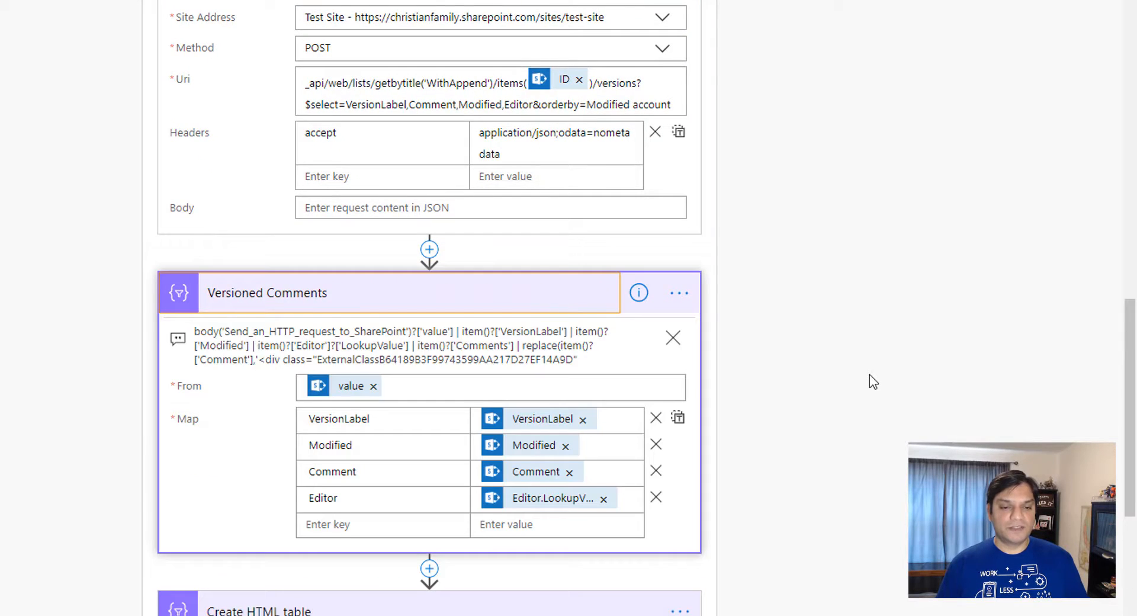
{"action": "scroll", "coordinate": [870, 375], "scroll_direction": "down", "scroll_amount": 2}
{"action": "scroll", "coordinate": [869, 374], "scroll_direction": "up", "scroll_amount": 3}
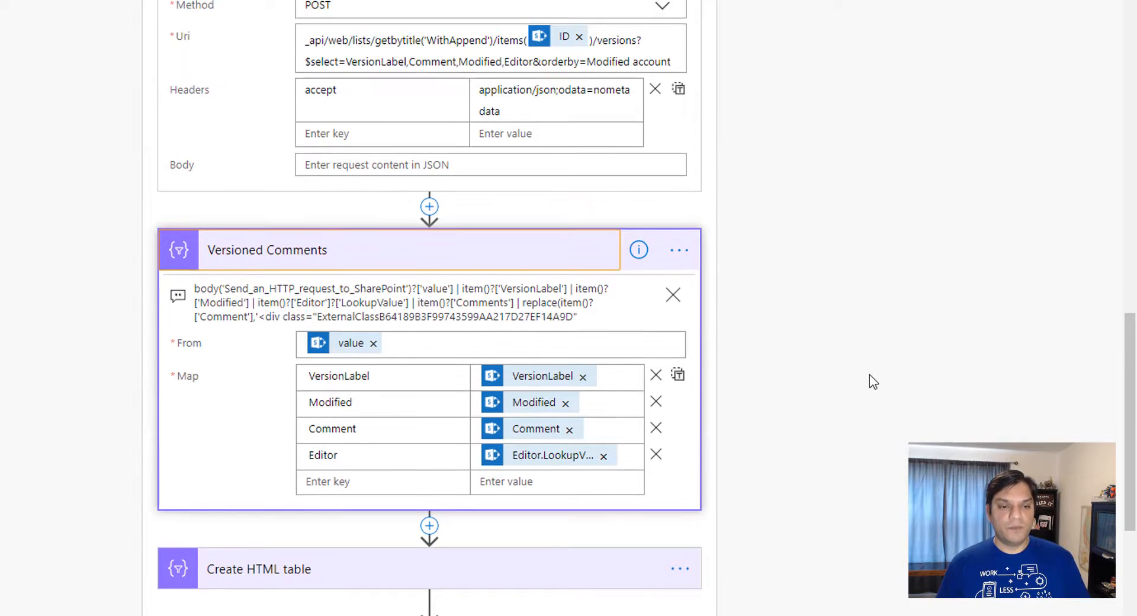
{"action": "scroll", "coordinate": [871, 374], "scroll_direction": "up", "scroll_amount": 1}
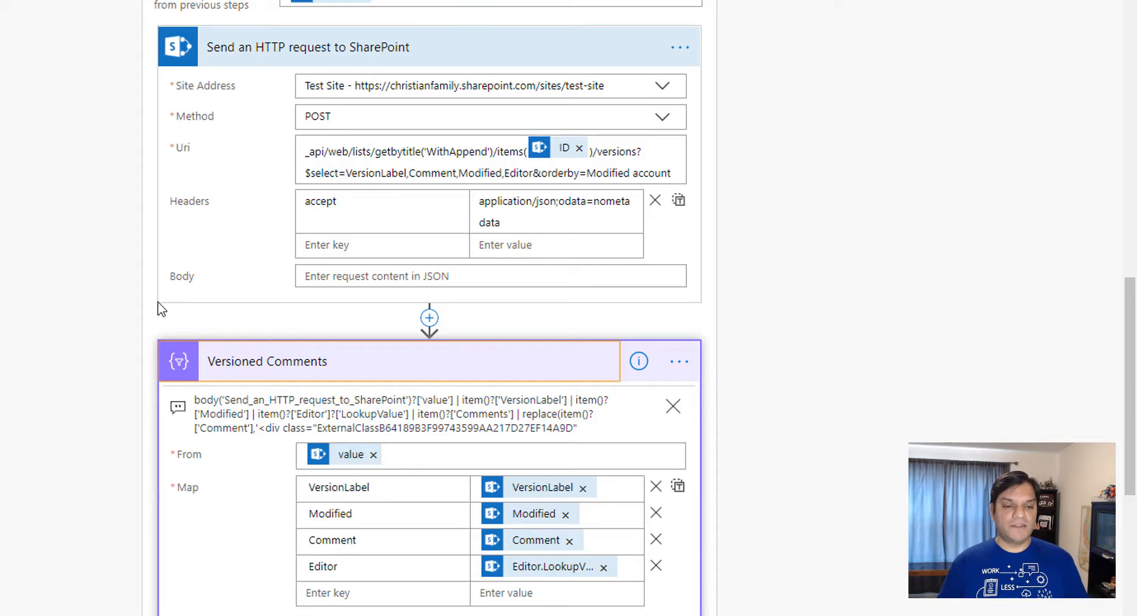
{"action": "scroll", "coordinate": [259, 152], "scroll_direction": "down", "scroll_amount": 1}
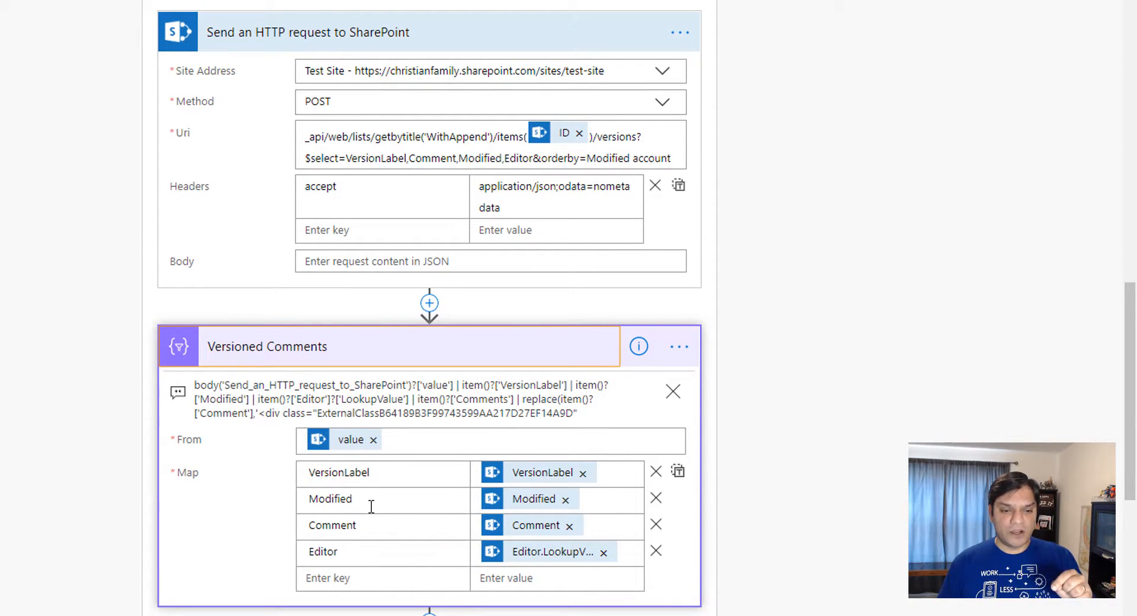
{"action": "scroll", "coordinate": [373, 515], "scroll_direction": "down", "scroll_amount": 1}
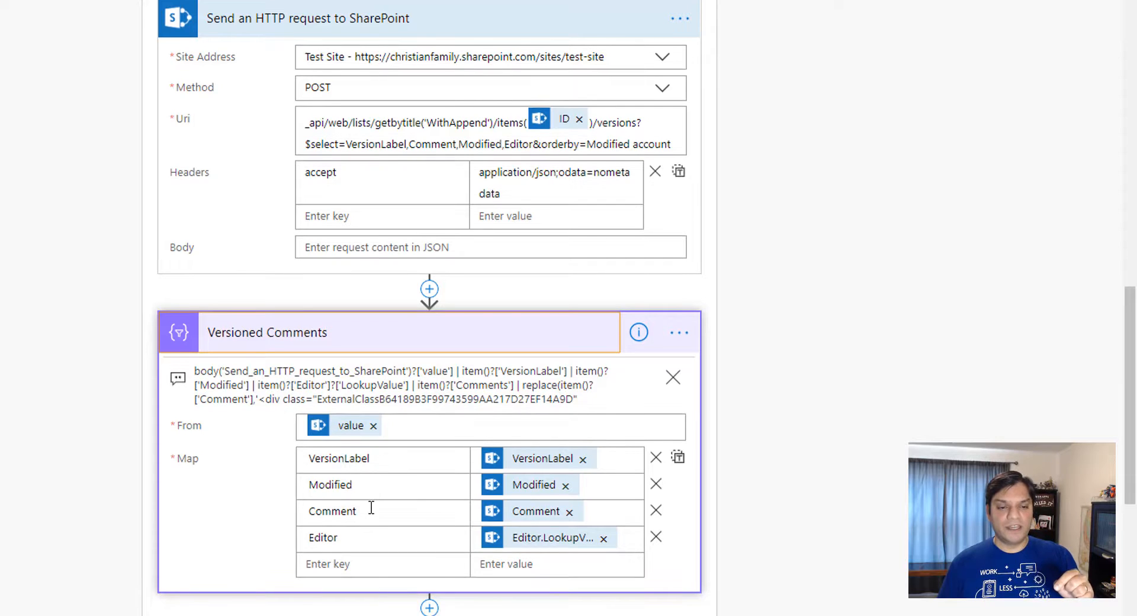
Expand the Create HTML table action below Versioned Comments to examine its input.
{"action": "scroll", "coordinate": [372, 508], "scroll_direction": "down", "scroll_amount": 3}
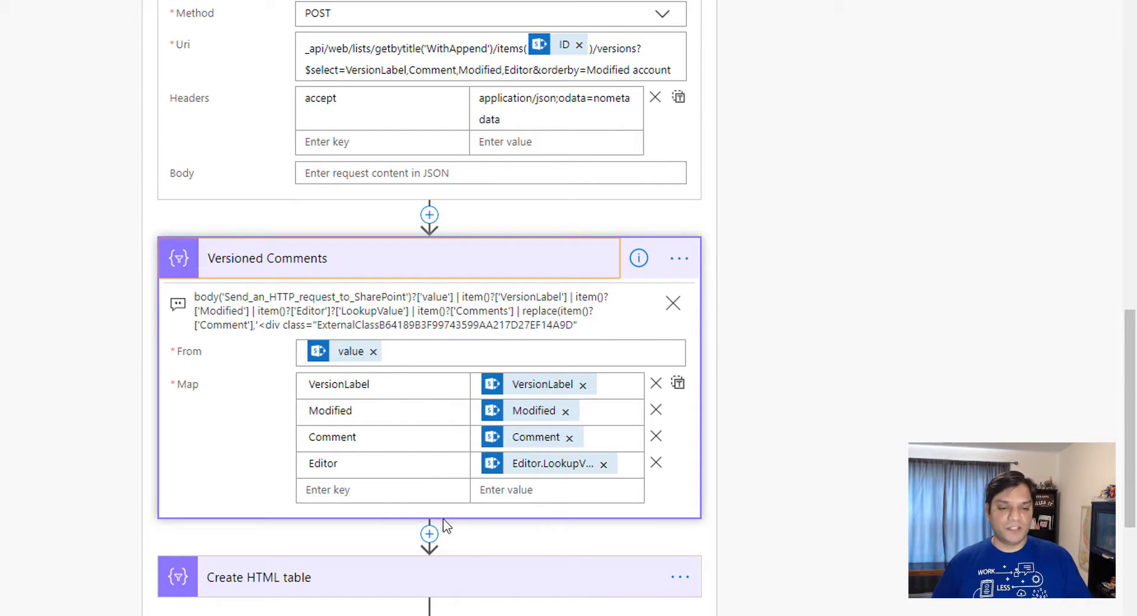
{"action": "scroll", "coordinate": [430, 308], "scroll_direction": "down", "scroll_amount": 1}
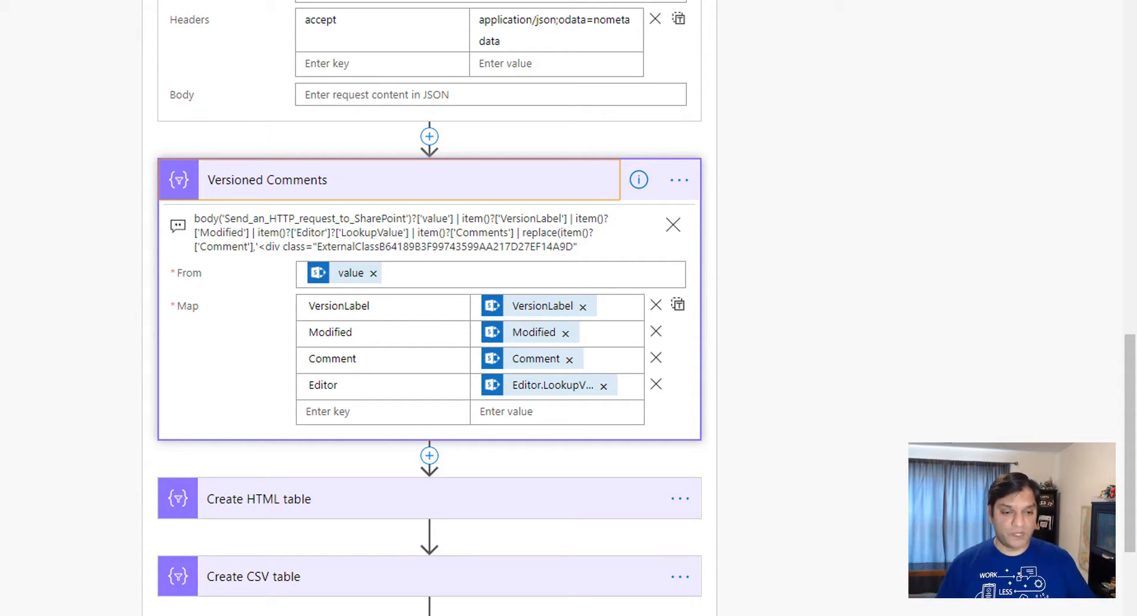
{"action": "left_click", "coordinate": [499, 507]}
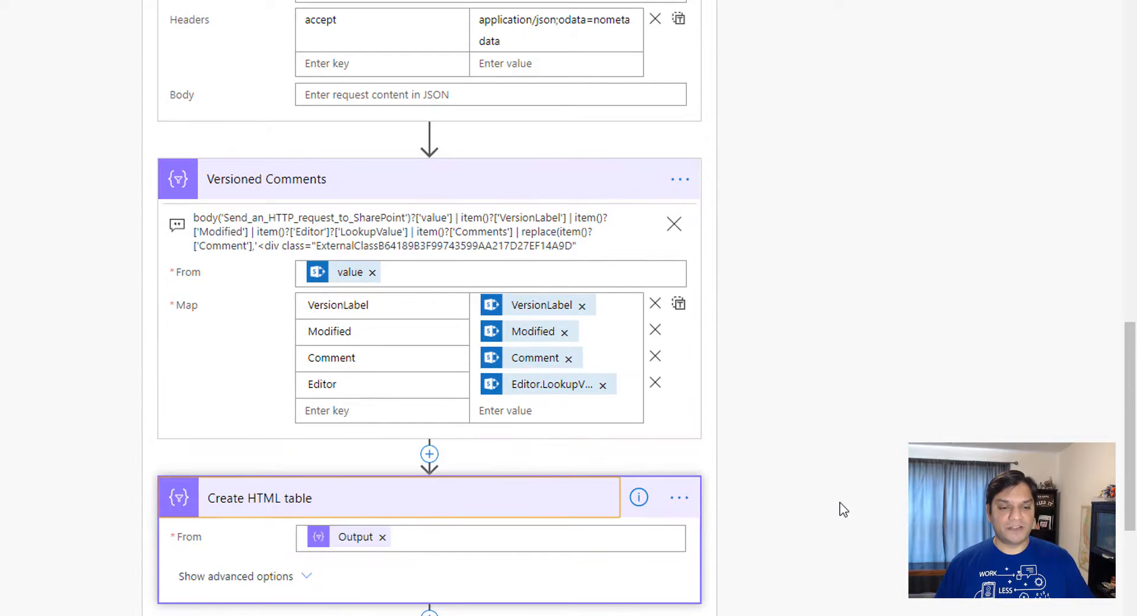
Check the input source of Create HTML table and expand the Create CSV table action to examine its input.
{"action": "scroll", "coordinate": [841, 508], "scroll_direction": "down", "scroll_amount": 4}
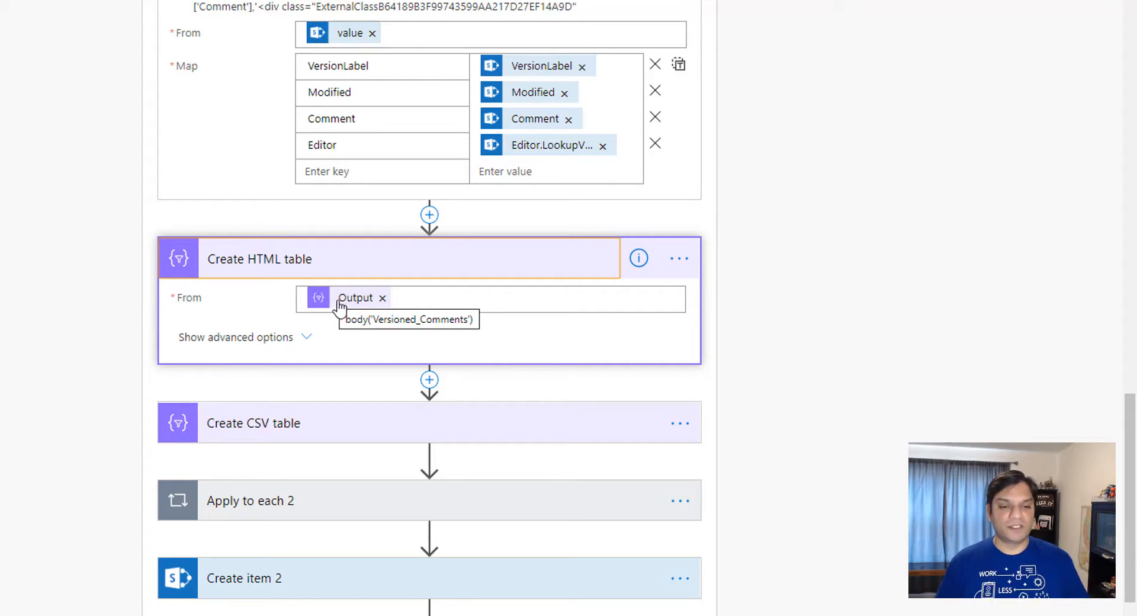
{"action": "left_click", "coordinate": [359, 433]}
{"action": "scroll", "coordinate": [261, 456], "scroll_direction": "down", "scroll_amount": 2}
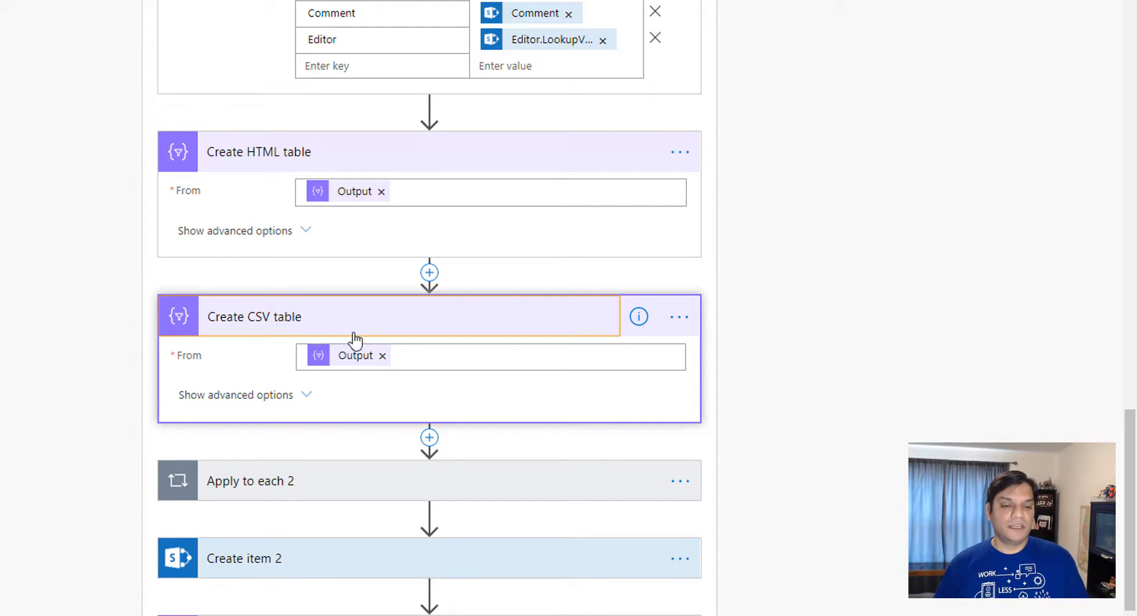
Expand Apply to each 2 and its Append to string variable action to examine the loop input and the appended value.
{"action": "left_click", "coordinate": [332, 475]}
{"action": "scroll", "coordinate": [816, 533], "scroll_direction": "down", "scroll_amount": 3}
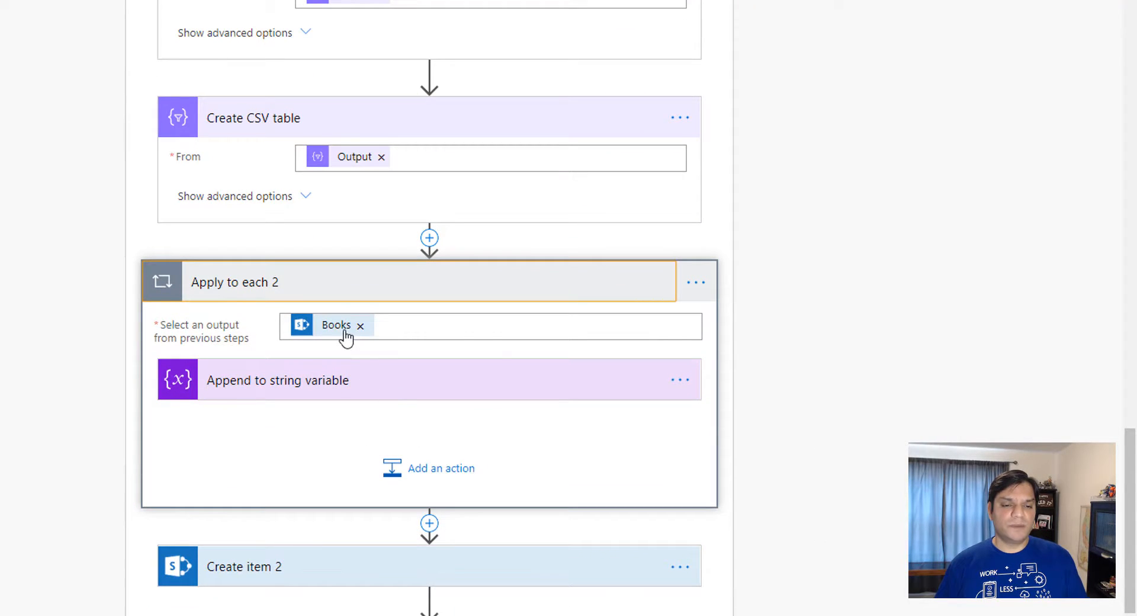
{"action": "mouse_move", "coordinate": [346, 337]}
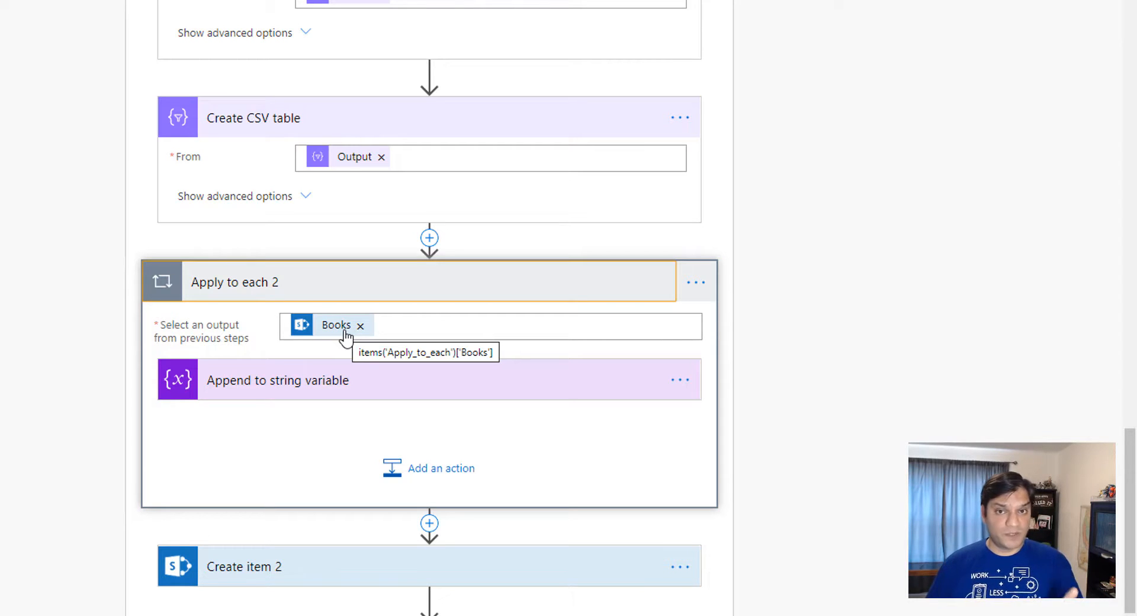
{"action": "left_click", "coordinate": [368, 389]}
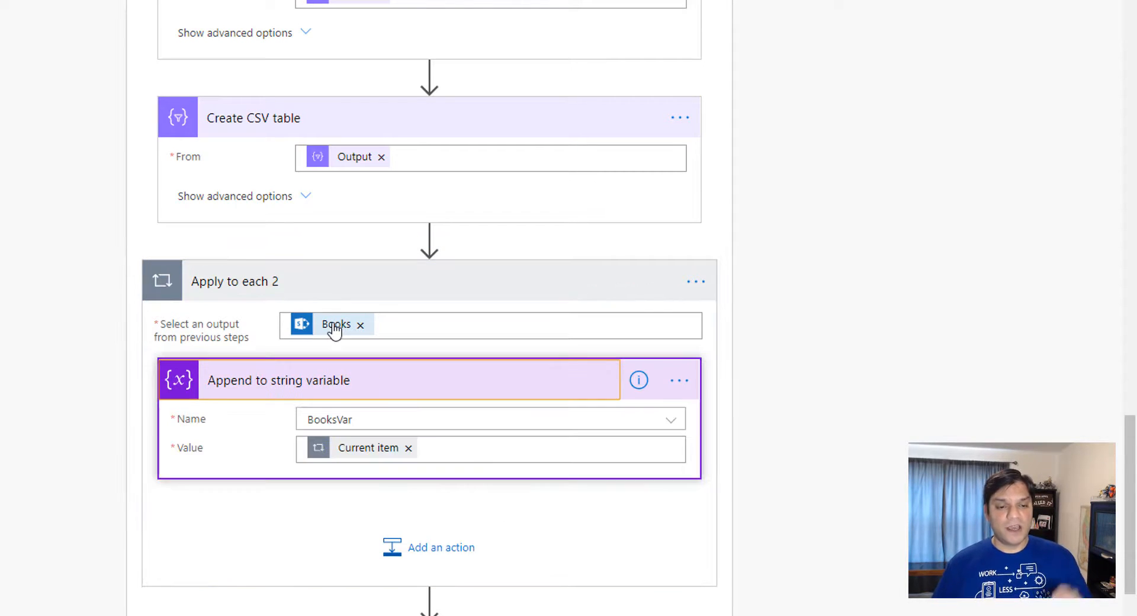
{"action": "mouse_move", "coordinate": [341, 460]}
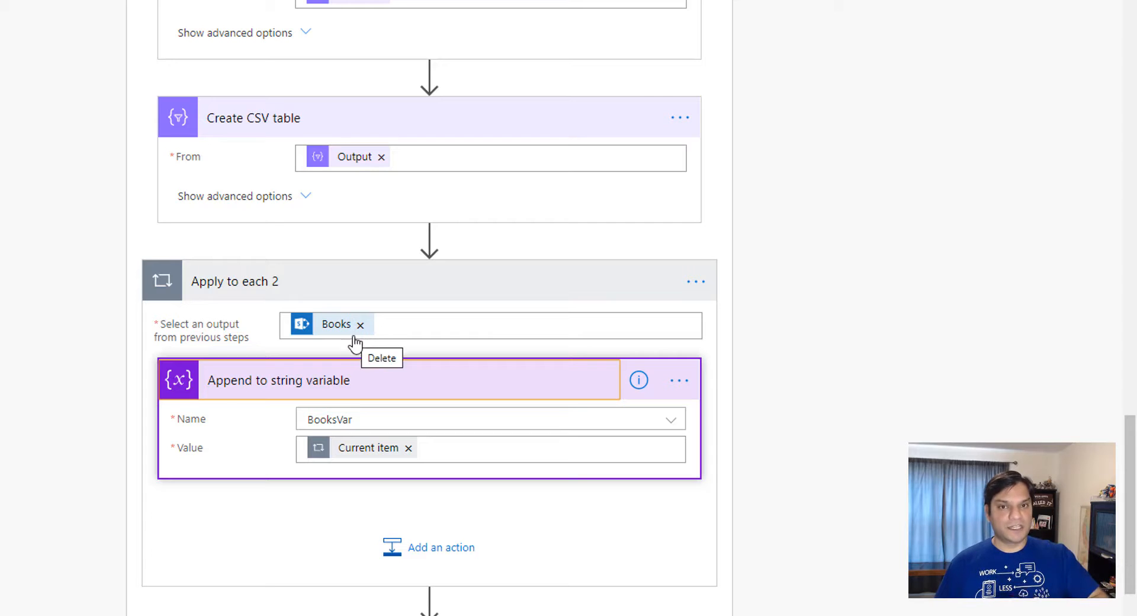
{"action": "scroll", "coordinate": [349, 417], "scroll_direction": "down", "scroll_amount": 1}
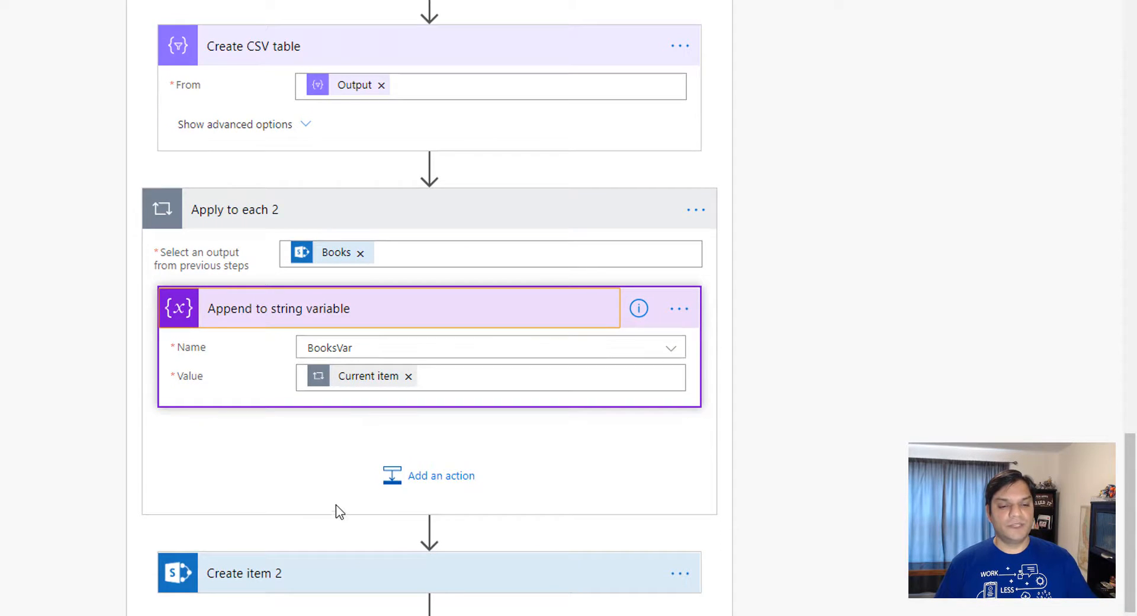
Expand the Create item 2 action and examine its site address and target list.
{"action": "scroll", "coordinate": [335, 506], "scroll_direction": "down", "scroll_amount": 3}
{"action": "left_click", "coordinate": [343, 401]}
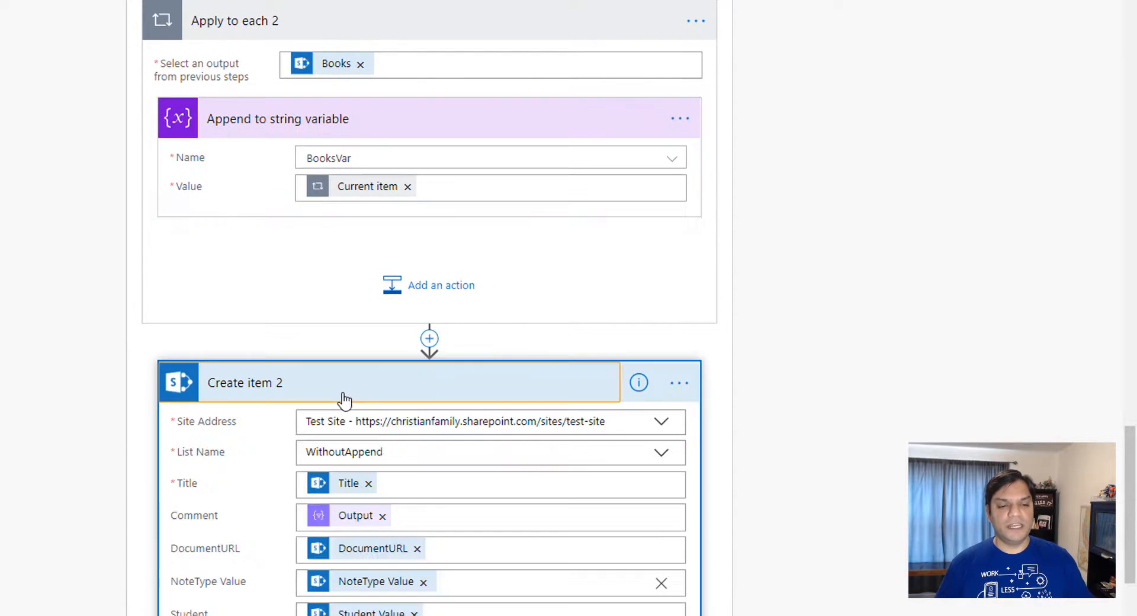
{"action": "scroll", "coordinate": [345, 401], "scroll_direction": "down", "scroll_amount": 2}
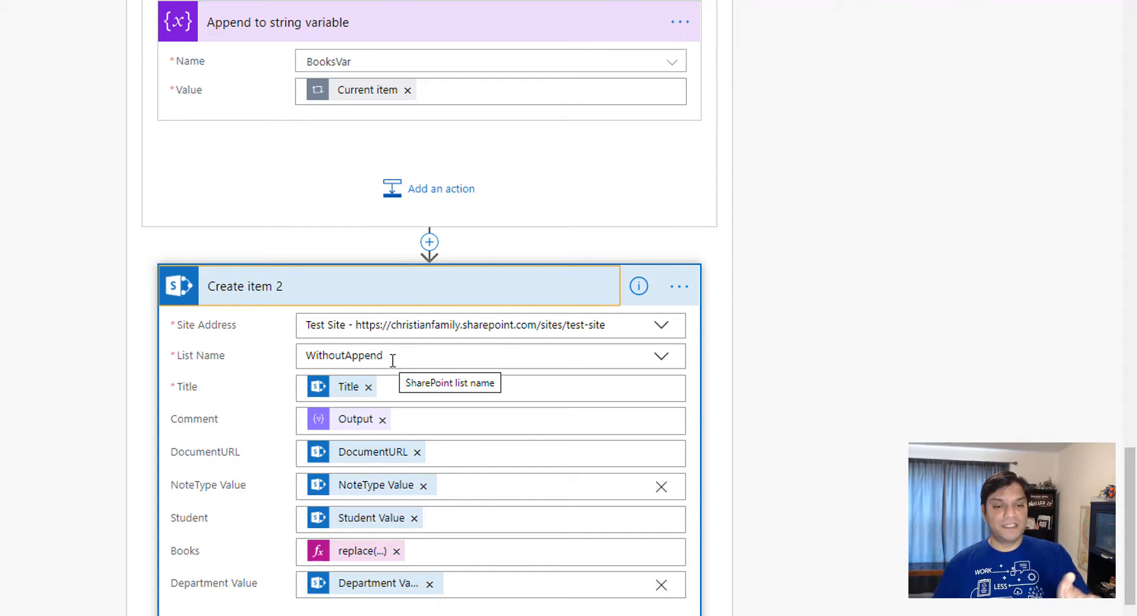
Go back over the Create CSV table and Create HTML table actions that precede Create item 2.
{"action": "scroll", "coordinate": [391, 355], "scroll_direction": "up", "scroll_amount": 5}
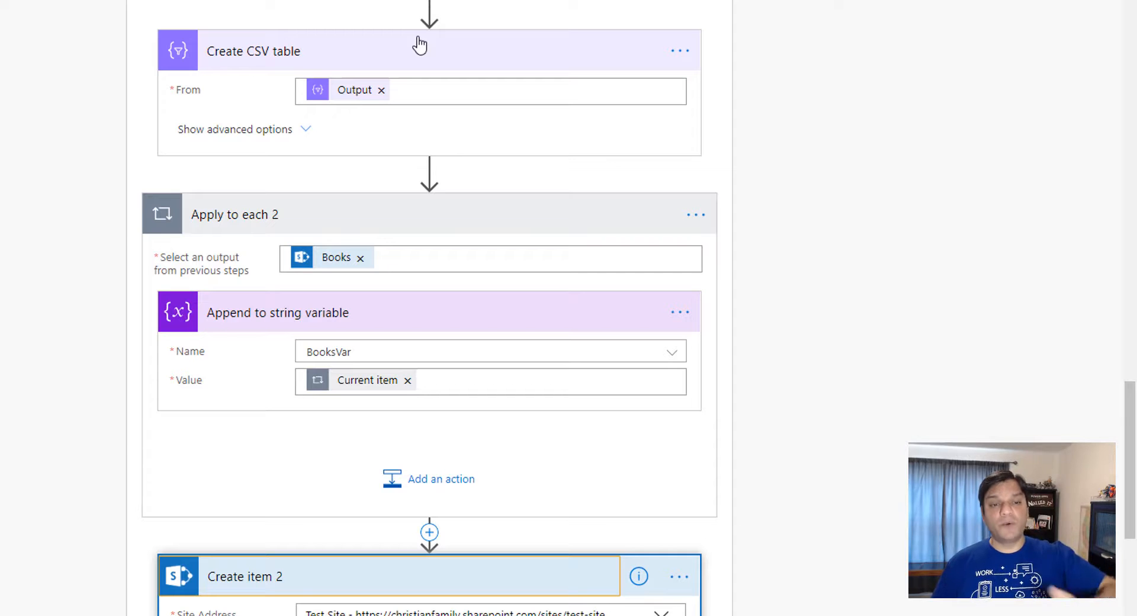
{"action": "scroll", "coordinate": [415, 114], "scroll_direction": "up", "scroll_amount": 3}
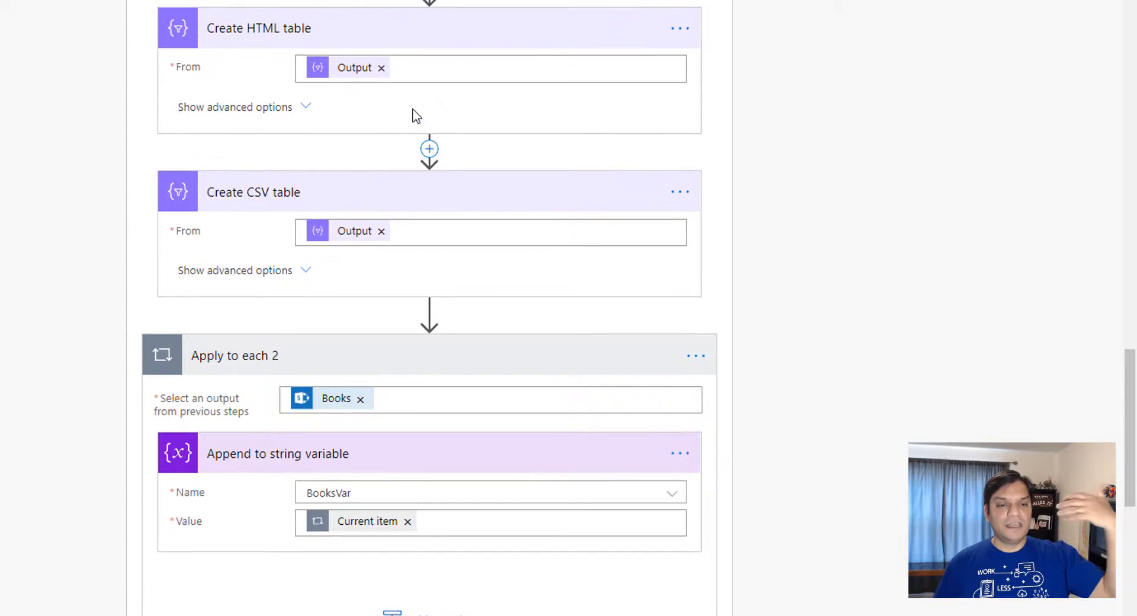
{"action": "scroll", "coordinate": [416, 115], "scroll_direction": "up", "scroll_amount": 1}
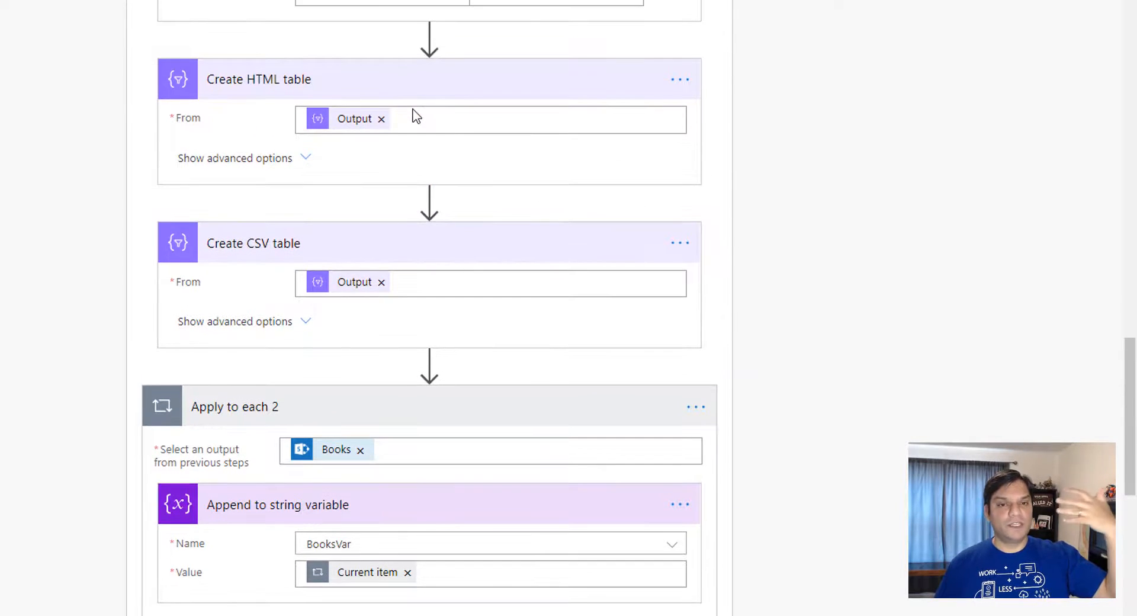
{"action": "scroll", "coordinate": [417, 117], "scroll_direction": "up", "scroll_amount": 1}
{"action": "scroll", "coordinate": [414, 109], "scroll_direction": "up", "scroll_amount": 1}
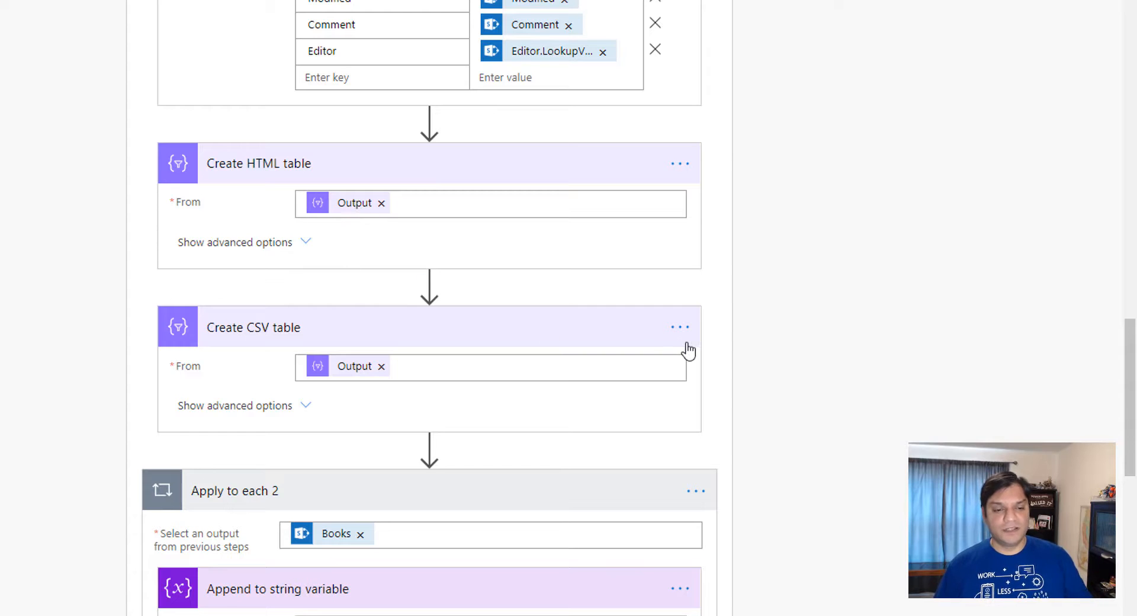
Examine the field mapping of Create item 2, including the Comment output and the Books replace expression.
{"action": "scroll", "coordinate": [689, 348], "scroll_direction": "down", "scroll_amount": 2}
{"action": "scroll", "coordinate": [689, 348], "scroll_direction": "down", "scroll_amount": 2}
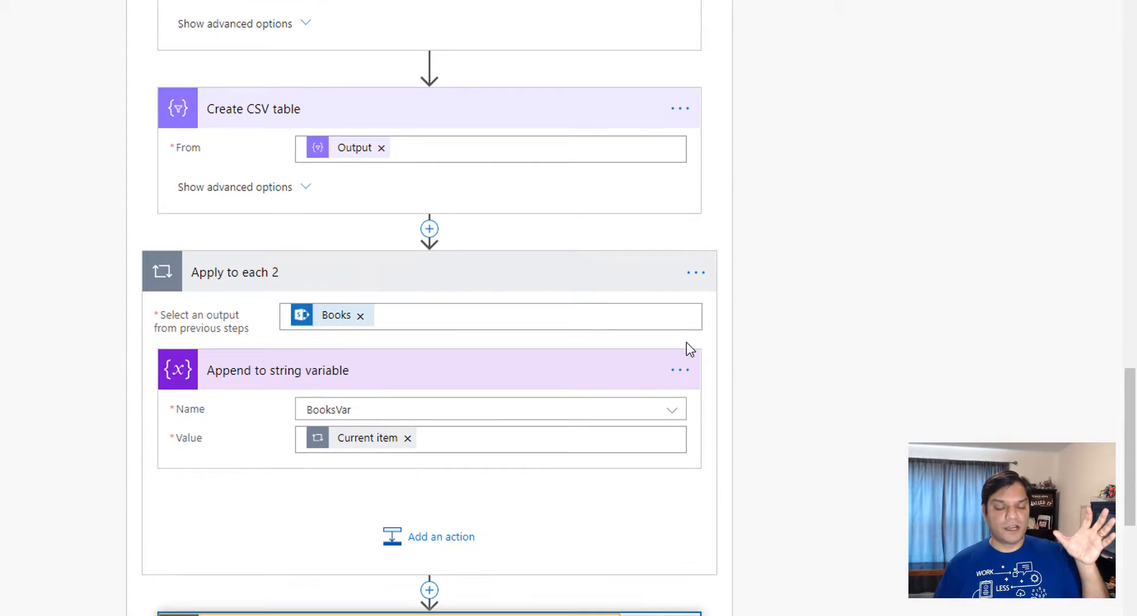
{"action": "scroll", "coordinate": [687, 342], "scroll_direction": "down", "scroll_amount": 1}
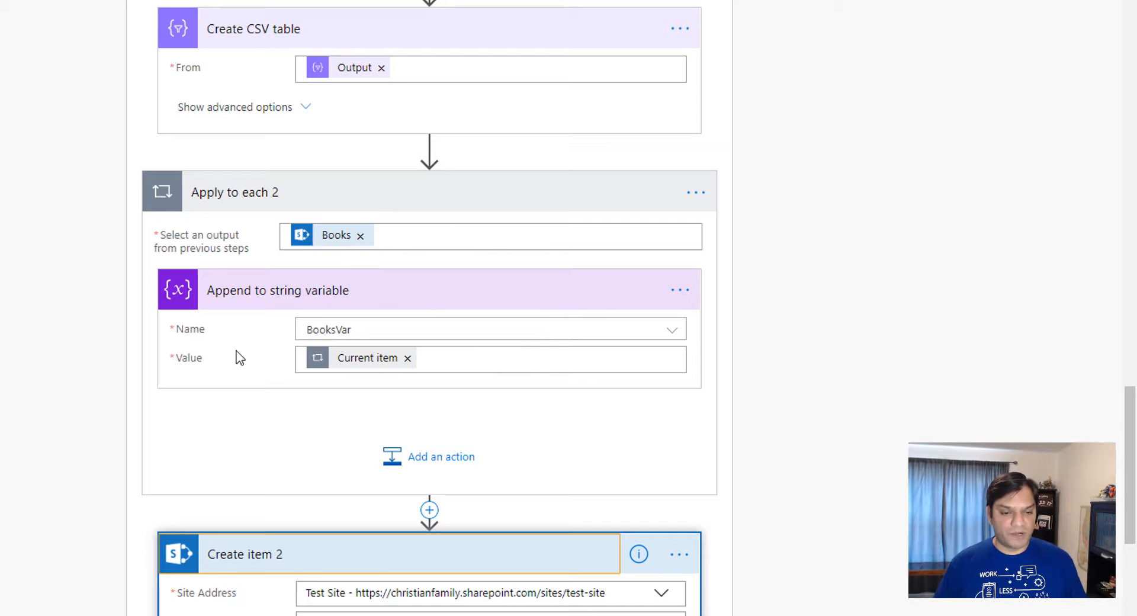
{"action": "scroll", "coordinate": [237, 348], "scroll_direction": "down", "scroll_amount": 3}
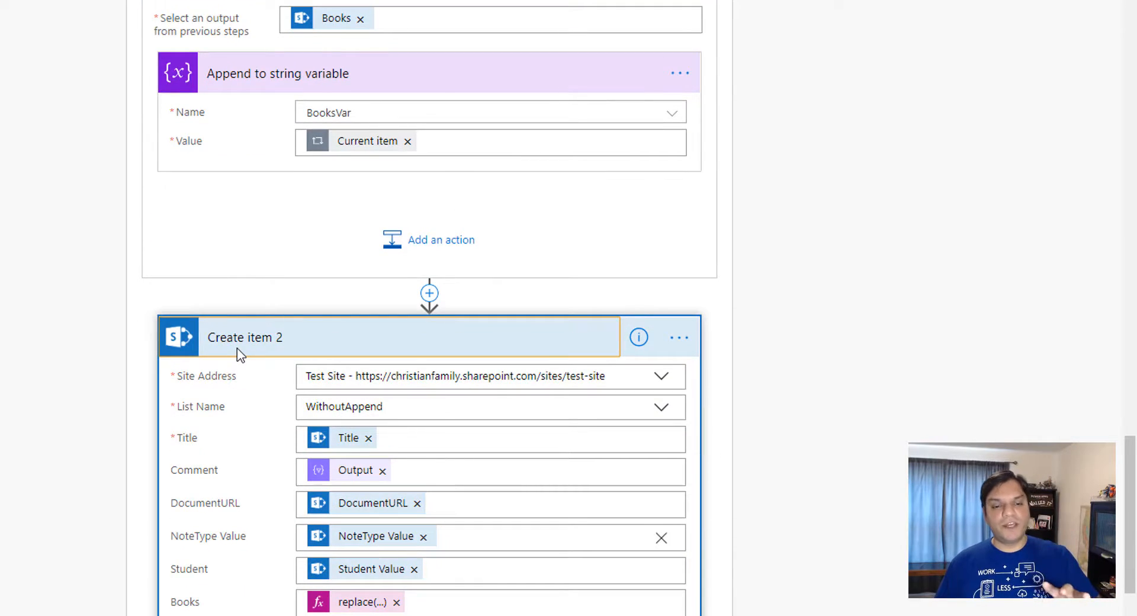
{"action": "scroll", "coordinate": [237, 349], "scroll_direction": "down", "scroll_amount": 2}
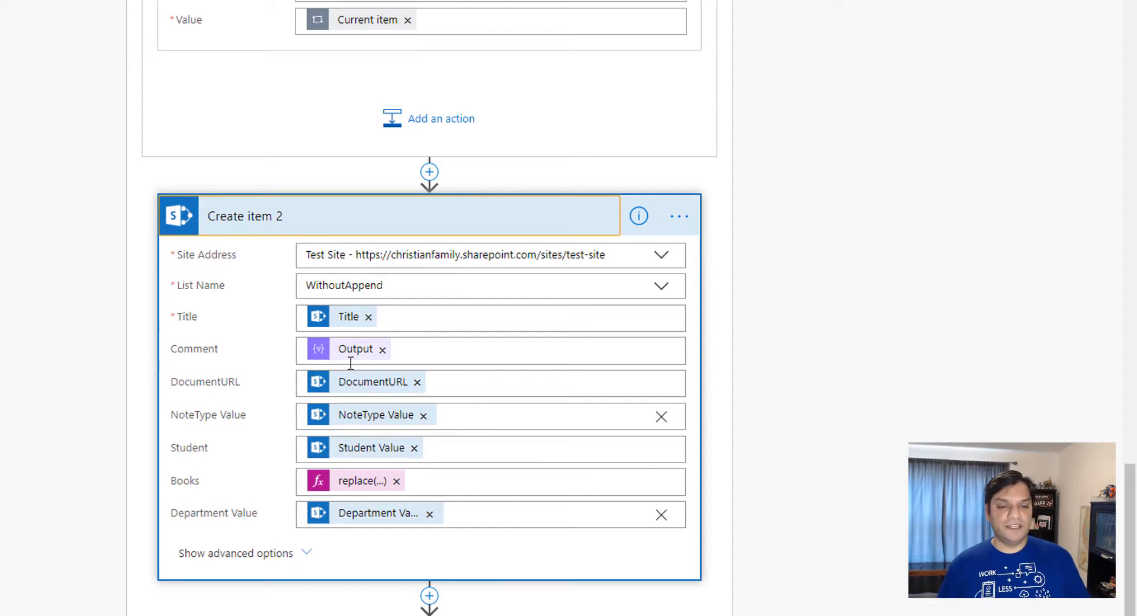
{"action": "mouse_move", "coordinate": [351, 354]}
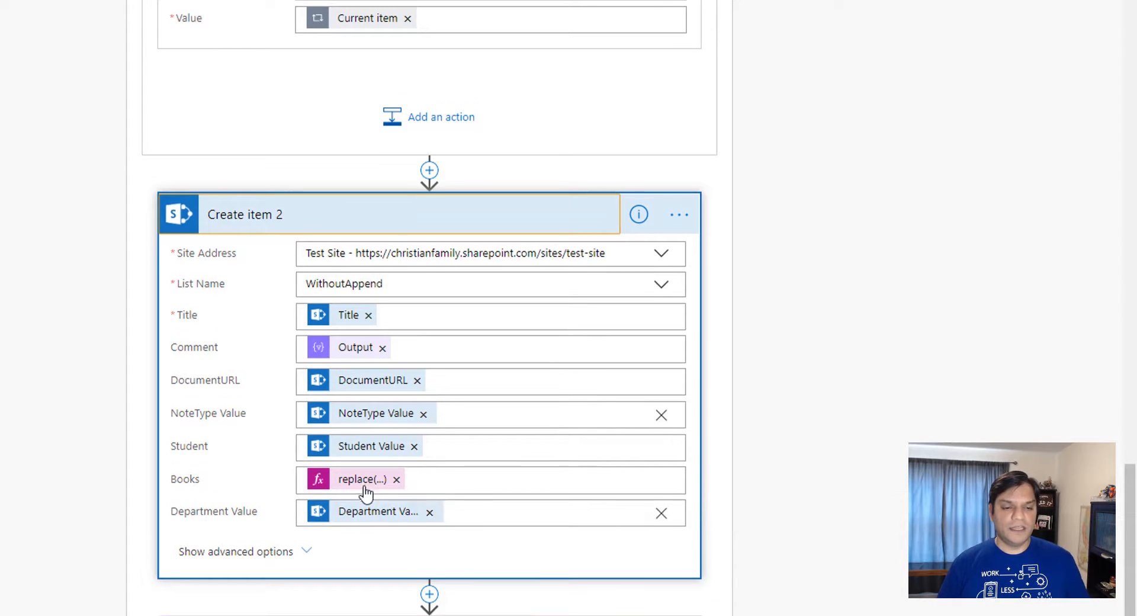
Expand the Reset Books variable action and compare it with the Initialize Blank Variable and Initialize Books variable actions.
{"action": "scroll", "coordinate": [364, 495], "scroll_direction": "down", "scroll_amount": 3}
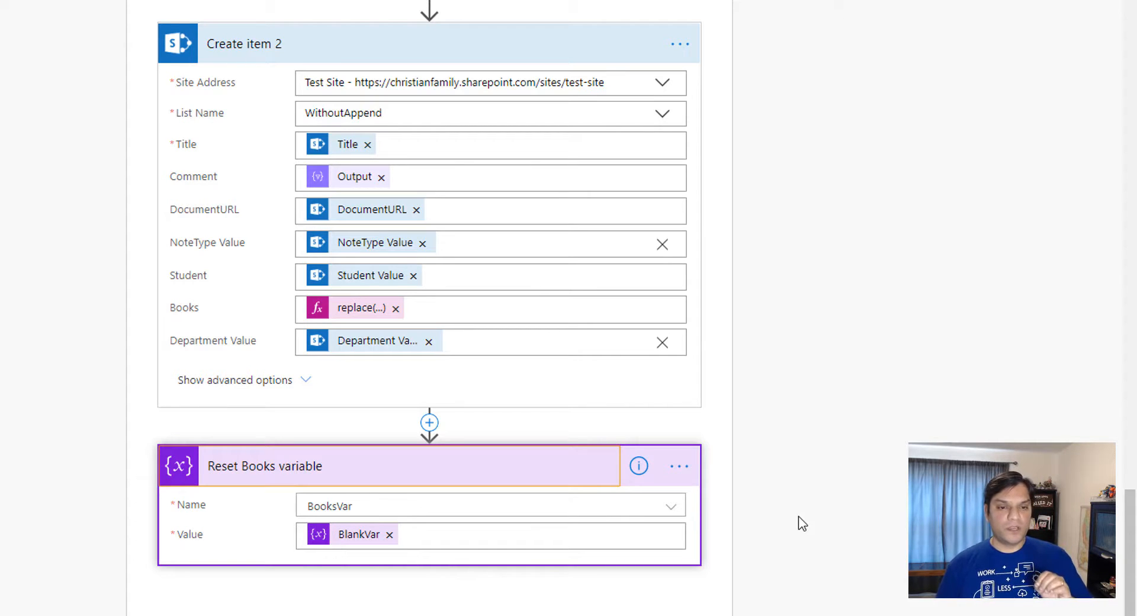
{"action": "scroll", "coordinate": [798, 517], "scroll_direction": "up", "scroll_amount": 15}
{"action": "scroll", "coordinate": [799, 517], "scroll_direction": "up", "scroll_amount": 6}
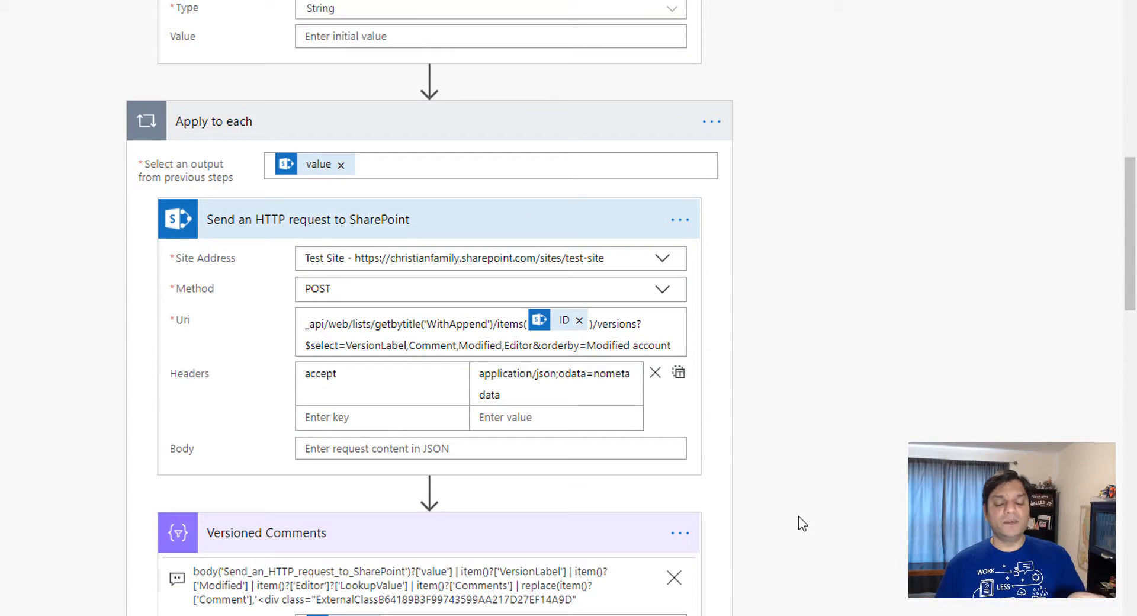
{"action": "scroll", "coordinate": [798, 517], "scroll_direction": "up", "scroll_amount": 3}
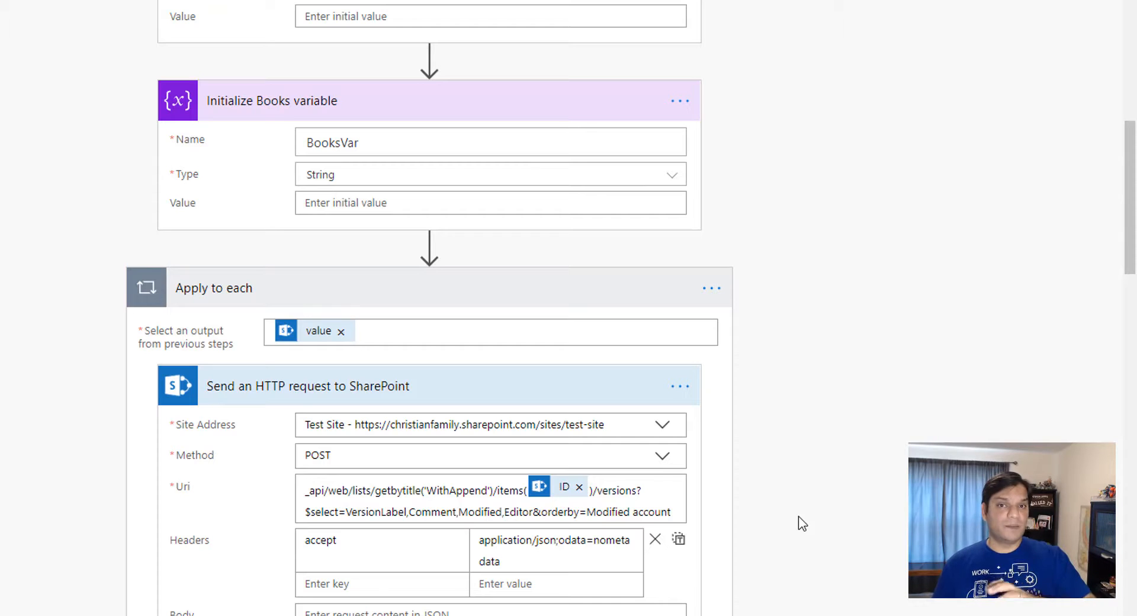
{"action": "scroll", "coordinate": [798, 516], "scroll_direction": "up", "scroll_amount": 6}
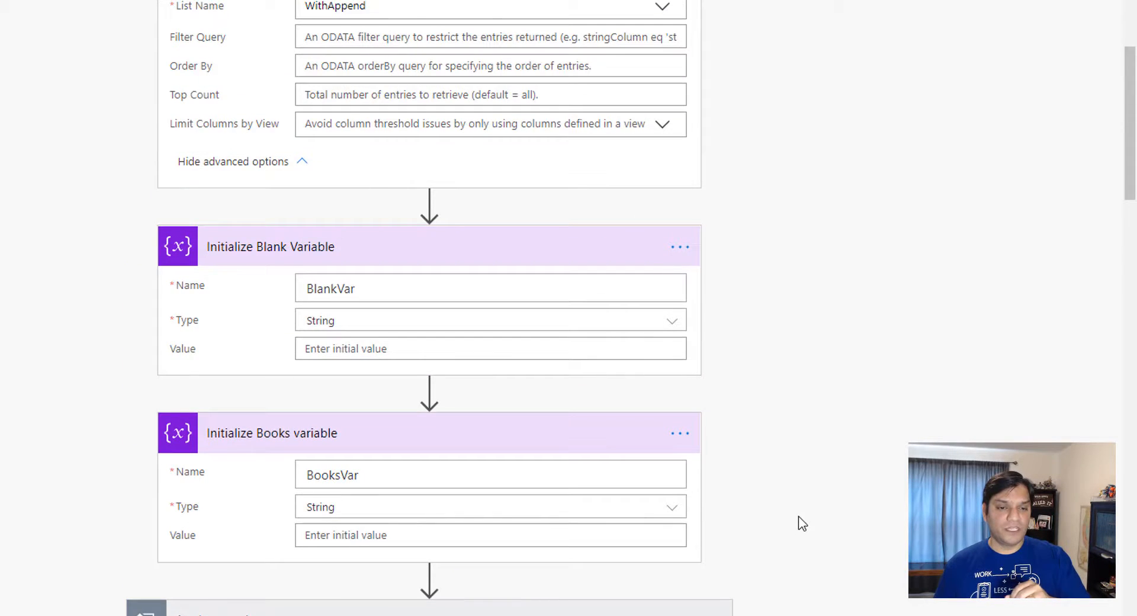
Review the Apply to each input, the Send an HTTP request to SharePoint settings and the Versioned Comments source.
{"action": "scroll", "coordinate": [799, 516], "scroll_direction": "down", "scroll_amount": 4}
{"action": "scroll", "coordinate": [798, 516], "scroll_direction": "down", "scroll_amount": 2}
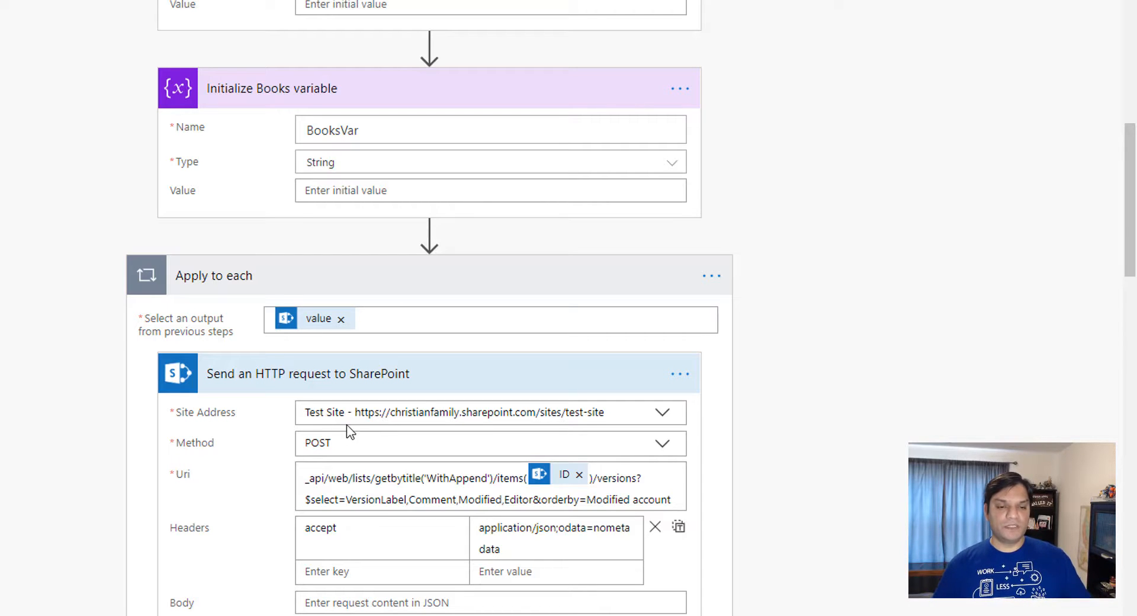
{"action": "scroll", "coordinate": [347, 425], "scroll_direction": "down", "scroll_amount": 1}
{"action": "scroll", "coordinate": [347, 427], "scroll_direction": "down", "scroll_amount": 1}
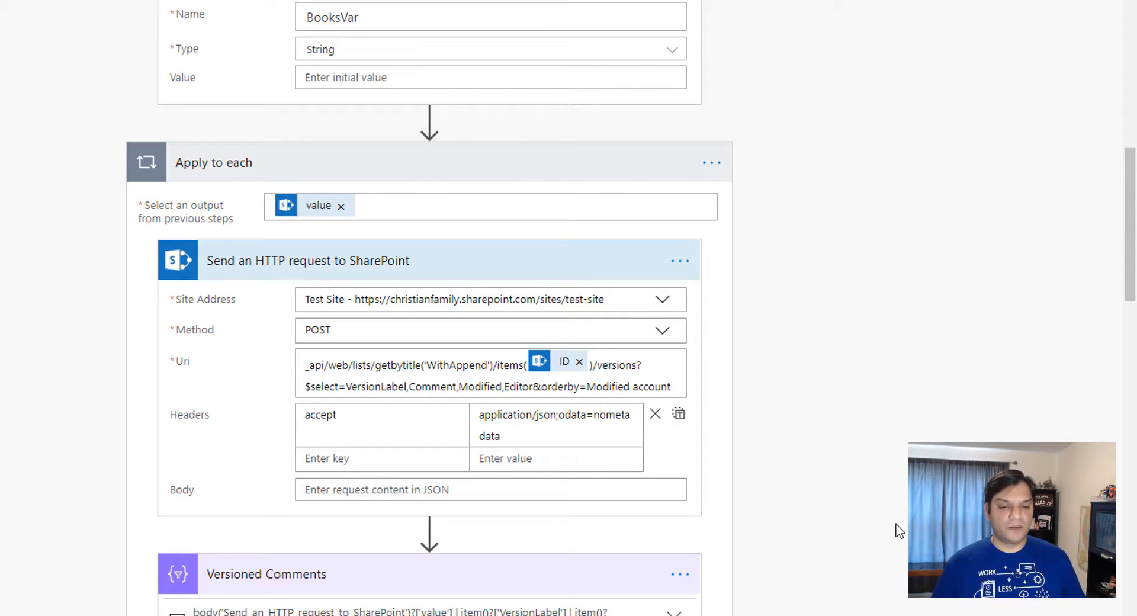
{"action": "scroll", "coordinate": [896, 531], "scroll_direction": "down", "scroll_amount": 3}
{"action": "scroll", "coordinate": [896, 531], "scroll_direction": "down", "scroll_amount": 2}
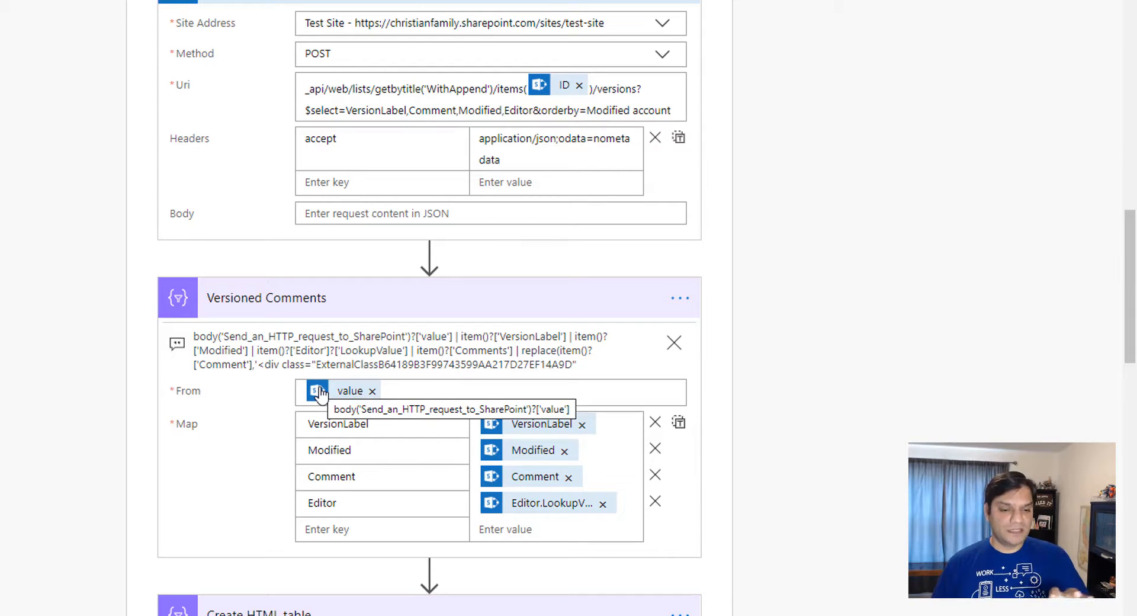
Review the remaining loop actions from Create HTML table through Apply to each 2 and Create item 2 to Reset Books variable.
{"action": "scroll", "coordinate": [320, 392], "scroll_direction": "down", "scroll_amount": 5}
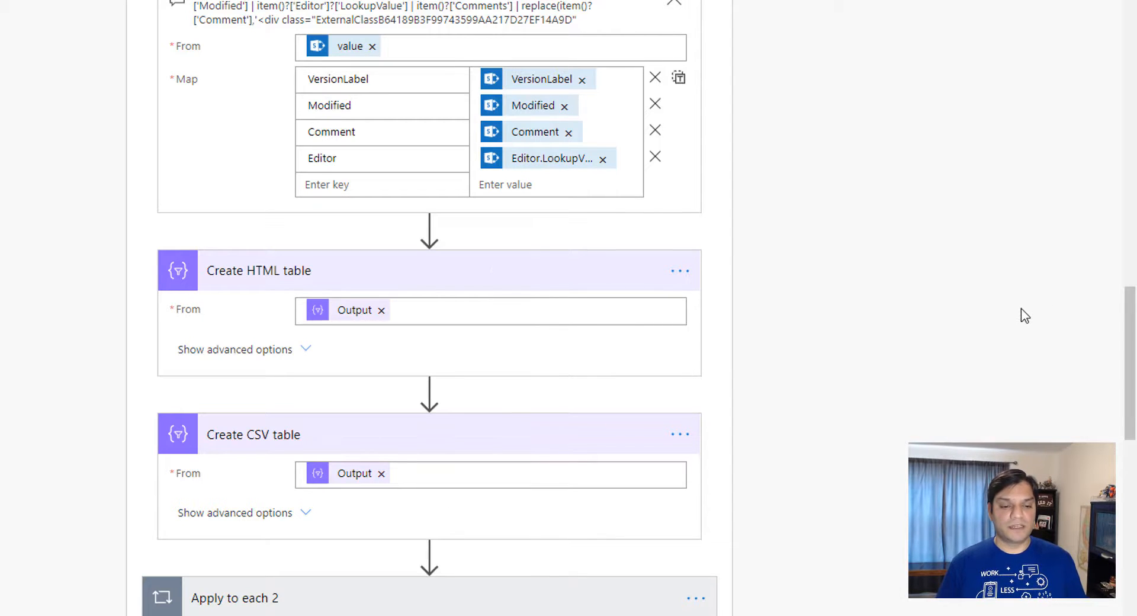
{"action": "scroll", "coordinate": [1021, 308], "scroll_direction": "down", "scroll_amount": 2}
{"action": "scroll", "coordinate": [1021, 308], "scroll_direction": "down", "scroll_amount": 5}
{"action": "scroll", "coordinate": [1021, 308], "scroll_direction": "down", "scroll_amount": 1}
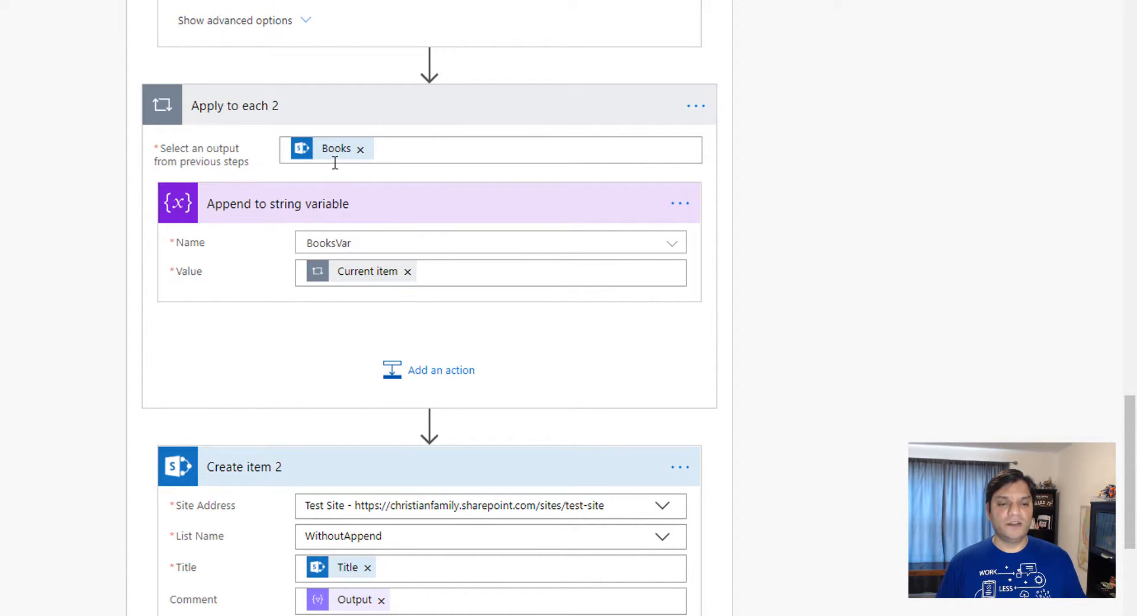
{"action": "mouse_move", "coordinate": [335, 161]}
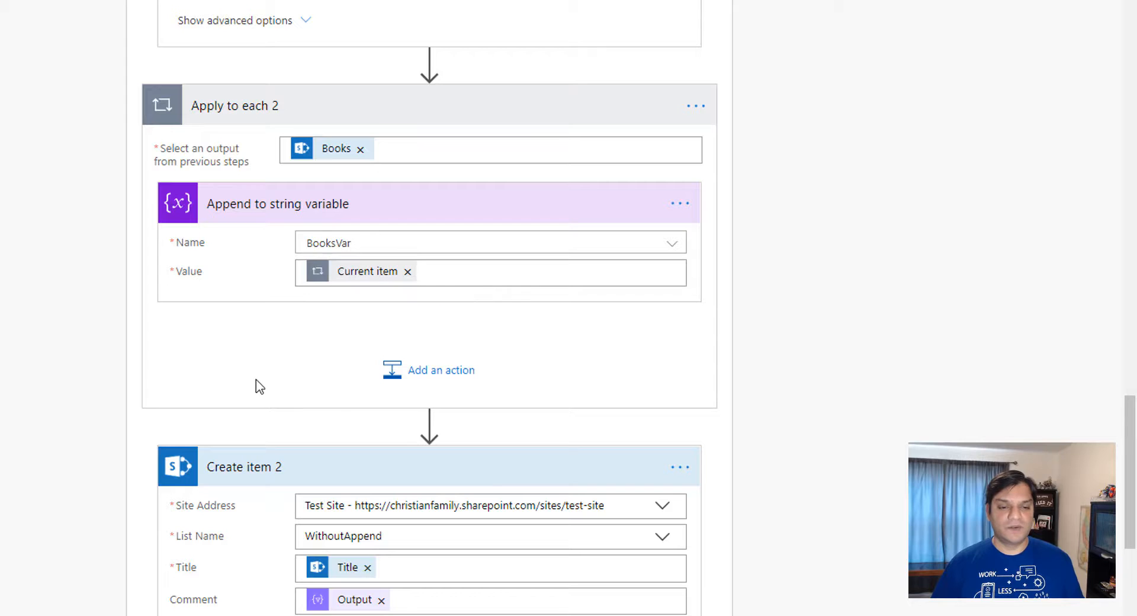
{"action": "scroll", "coordinate": [259, 386], "scroll_direction": "down", "scroll_amount": 5}
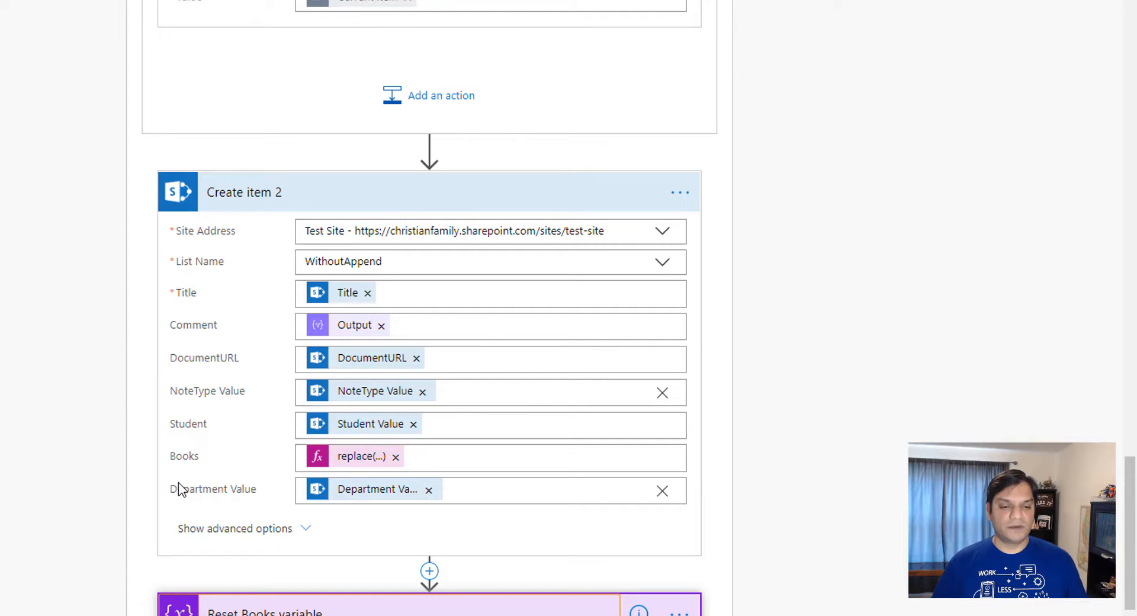
{"action": "scroll", "coordinate": [181, 490], "scroll_direction": "down", "scroll_amount": 3}
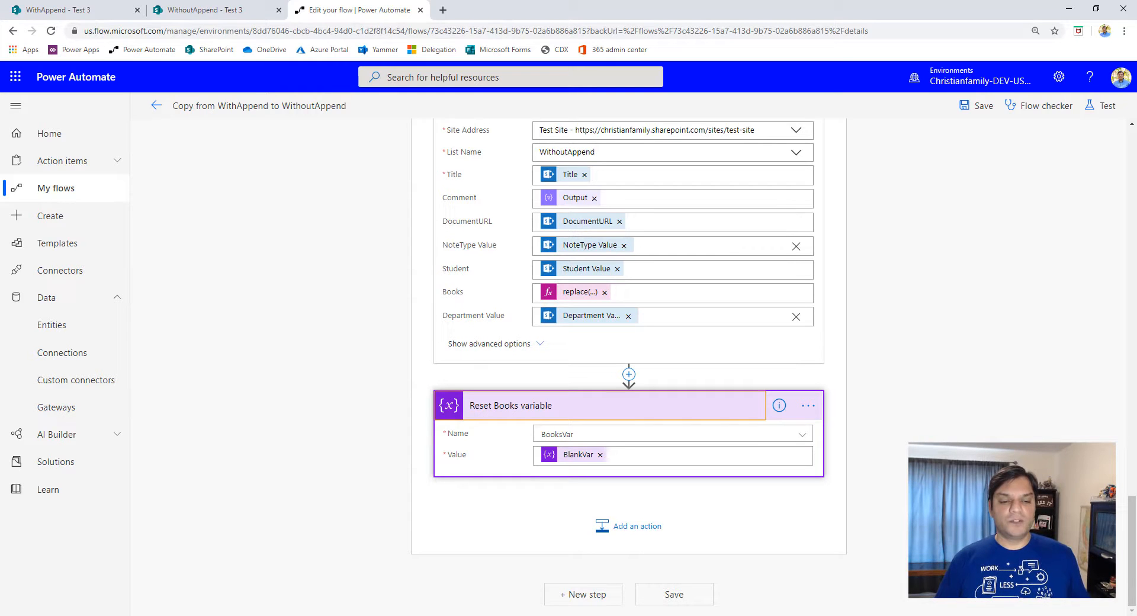
Switch to the ArchiveSharePointList.pptx presentation in PowerPoint, show its slide show full screen and advance to the first bullet on slide 2.
{"action": "left_click", "coordinate": [509, 565]}
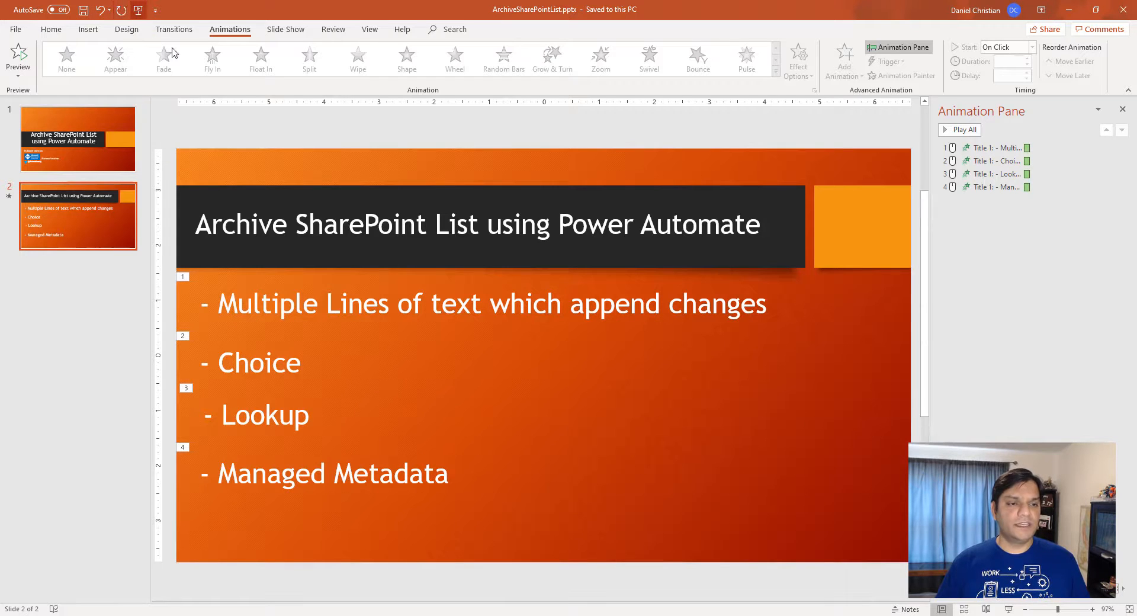
{"action": "key", "text": "F5"}
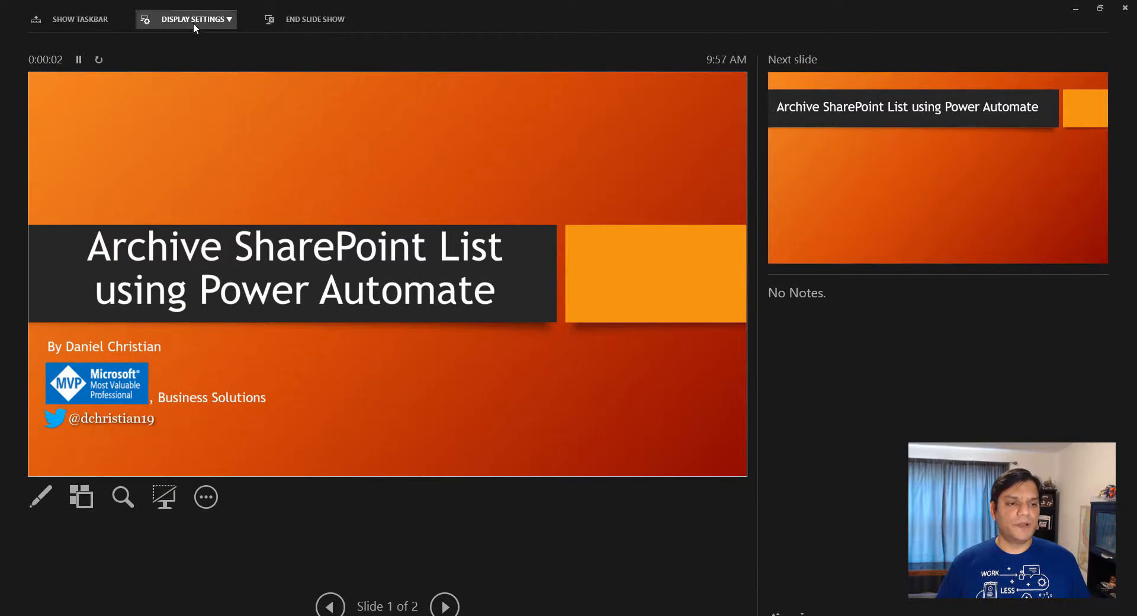
{"action": "left_click", "coordinate": [193, 22]}
{"action": "left_click", "coordinate": [200, 41]}
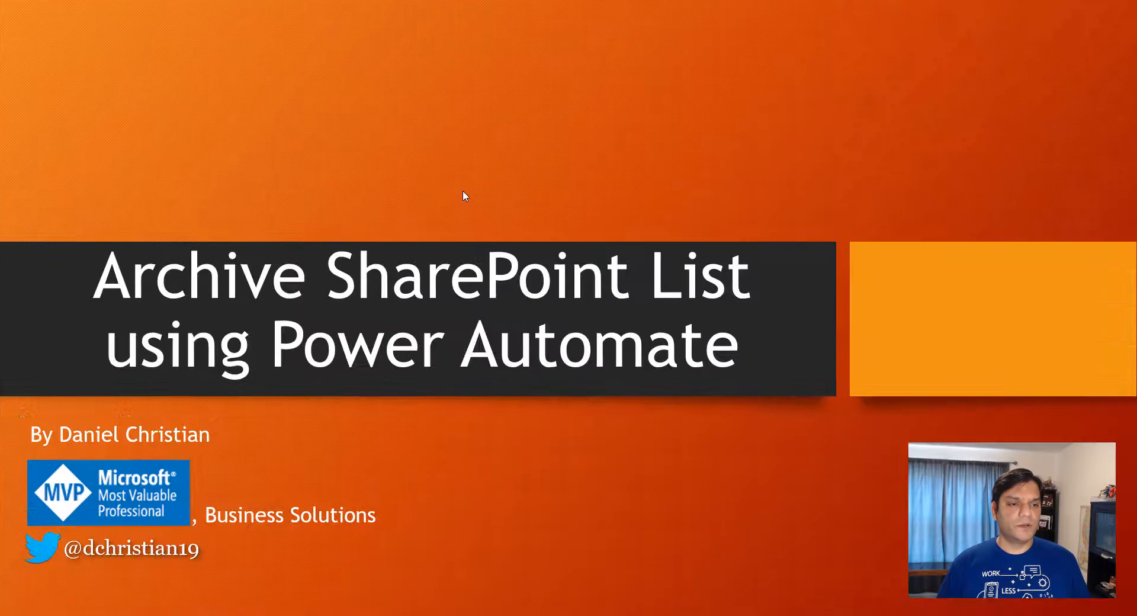
{"action": "left_click", "coordinate": [441, 282]}
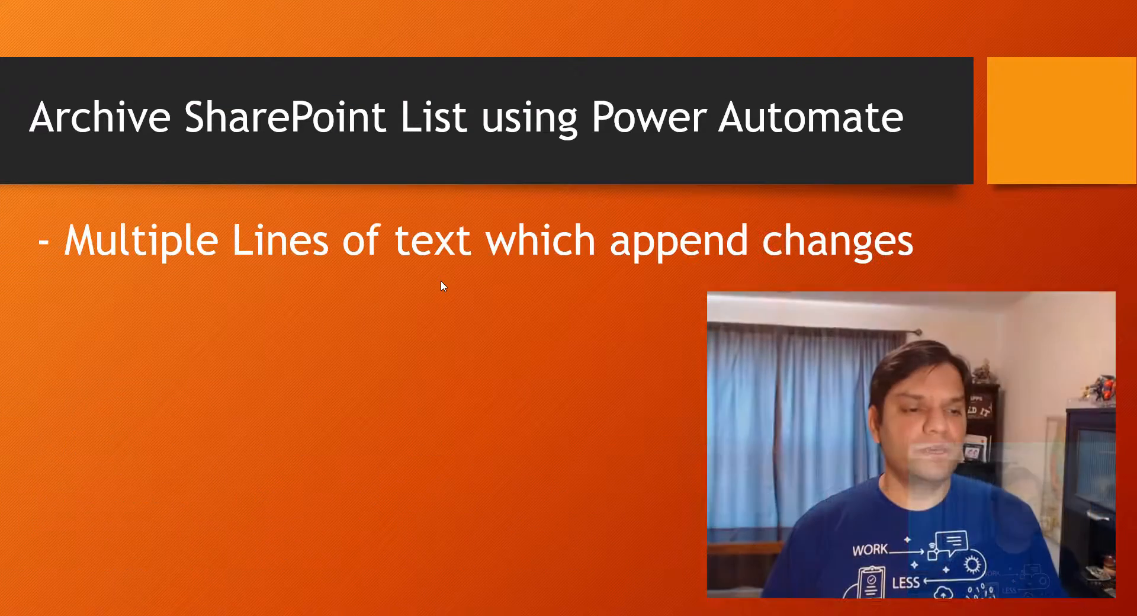